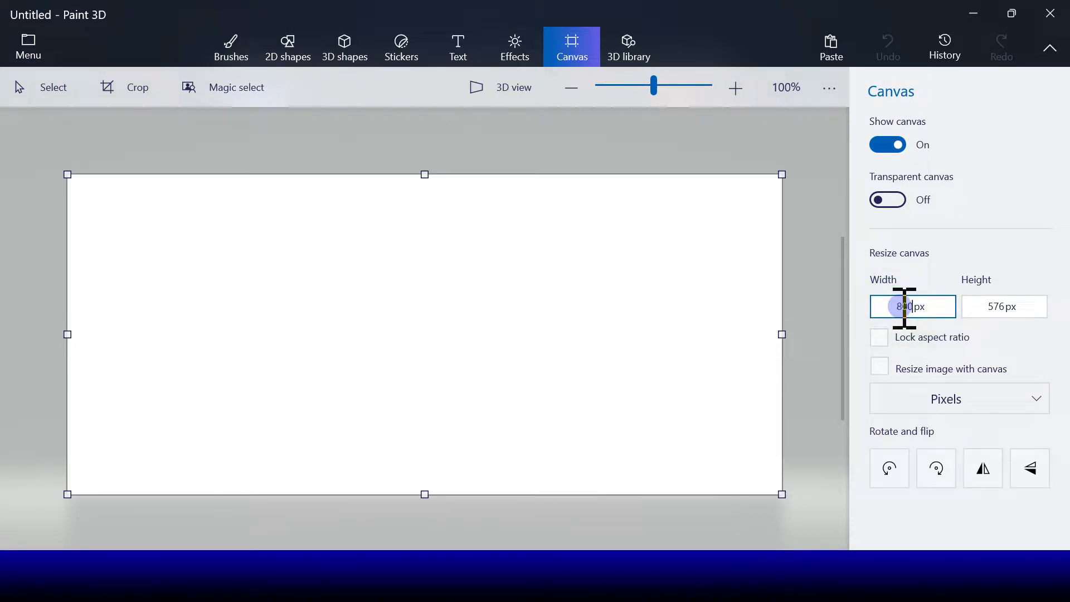
Step: Set the canvas height to 800 px and fill the whole canvas with Turquoise
double_click(995, 306)
text(800)
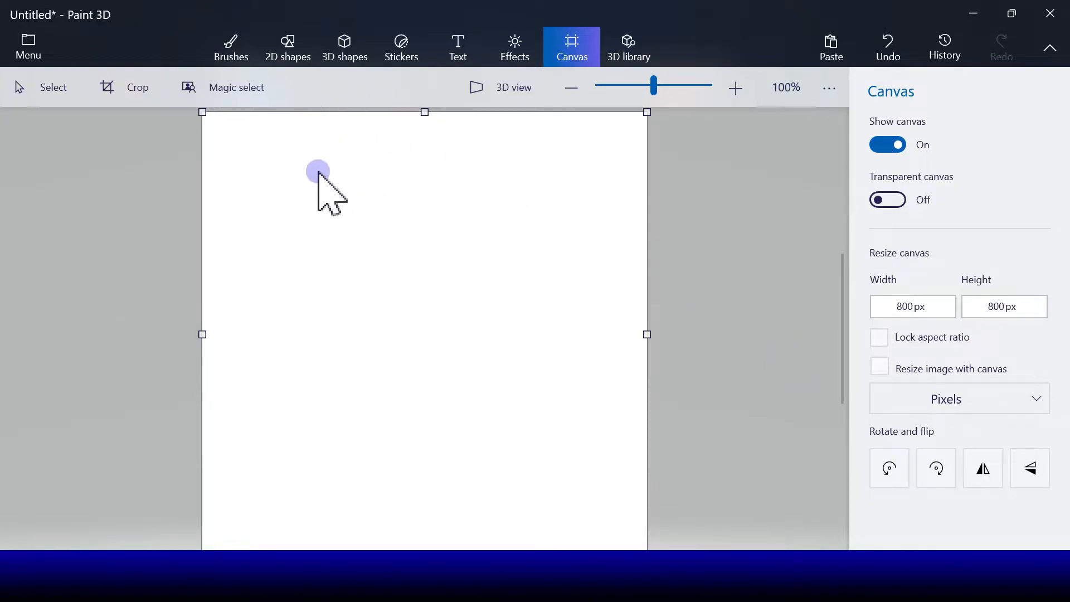
click(239, 67)
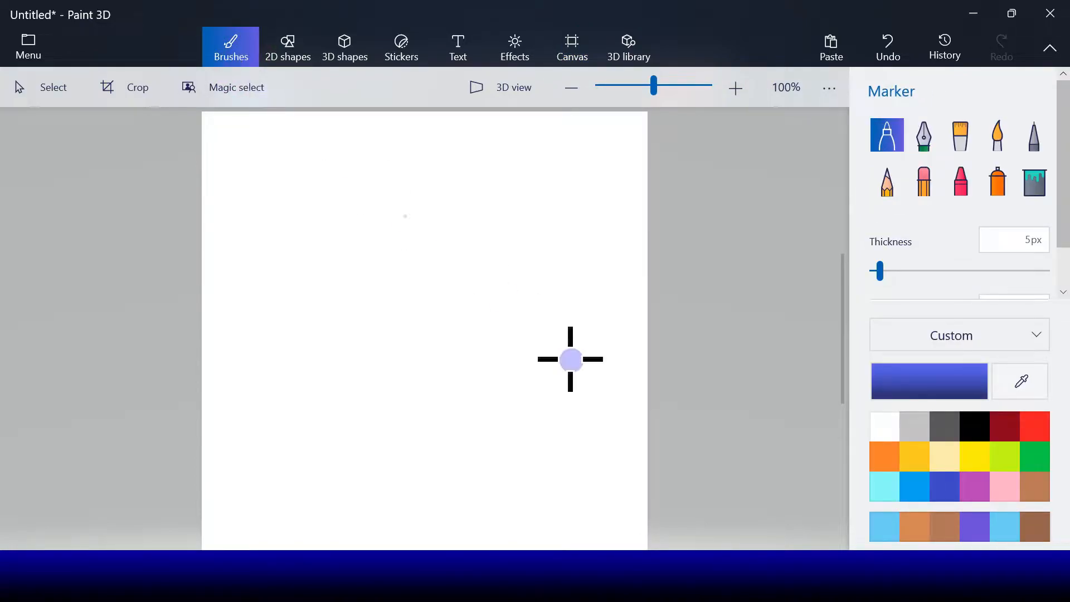
click(1034, 184)
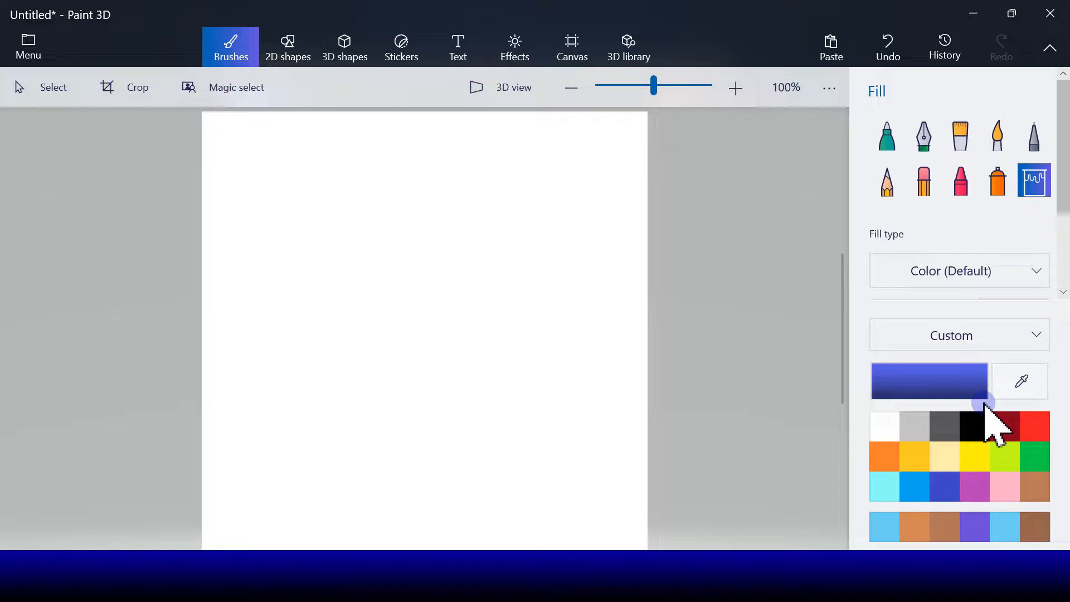
click(914, 498)
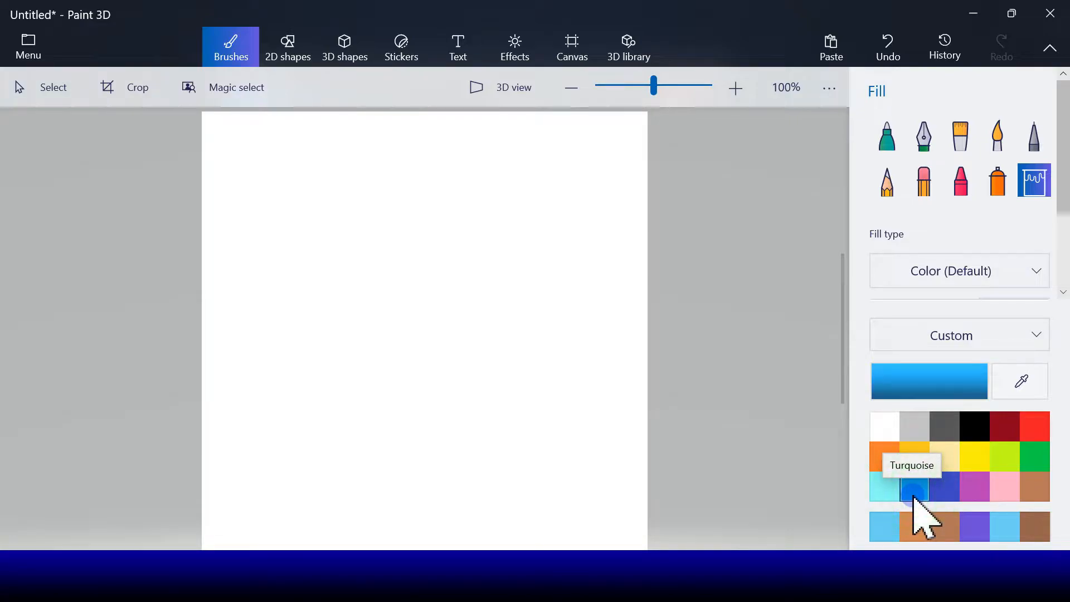
click(512, 330)
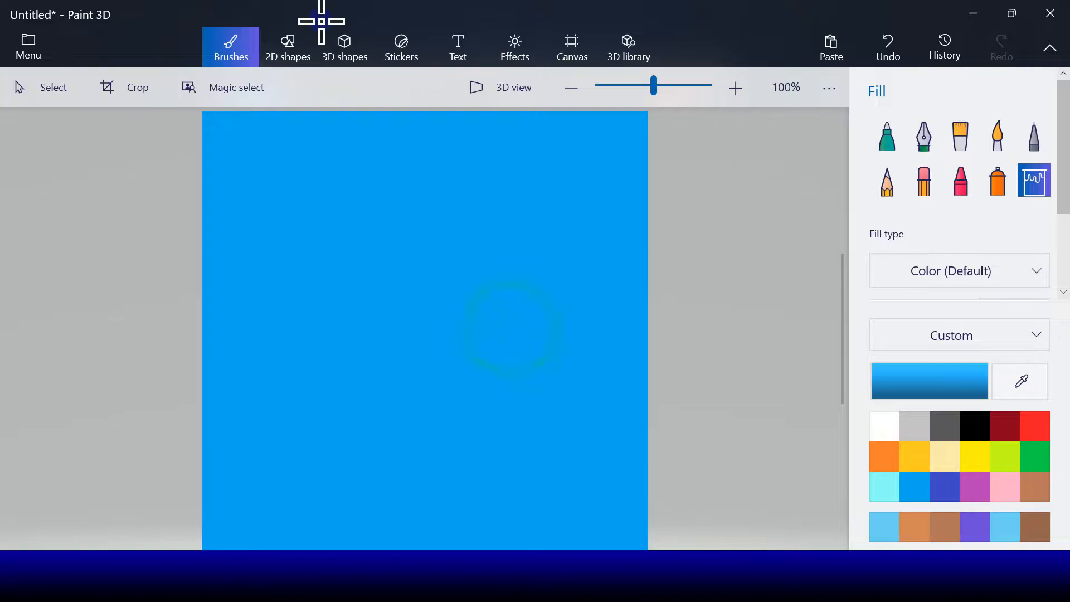
Step: Draw a wide ellipse with the Circle shape in the lower part of the canvas and stretch it to the full canvas width
click(283, 53)
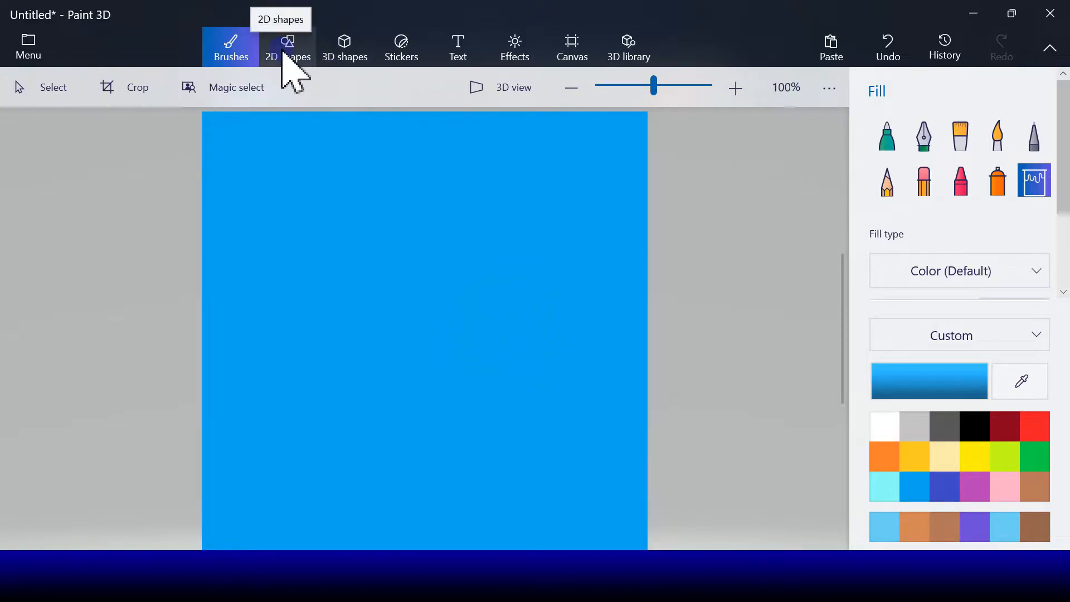
click(283, 52)
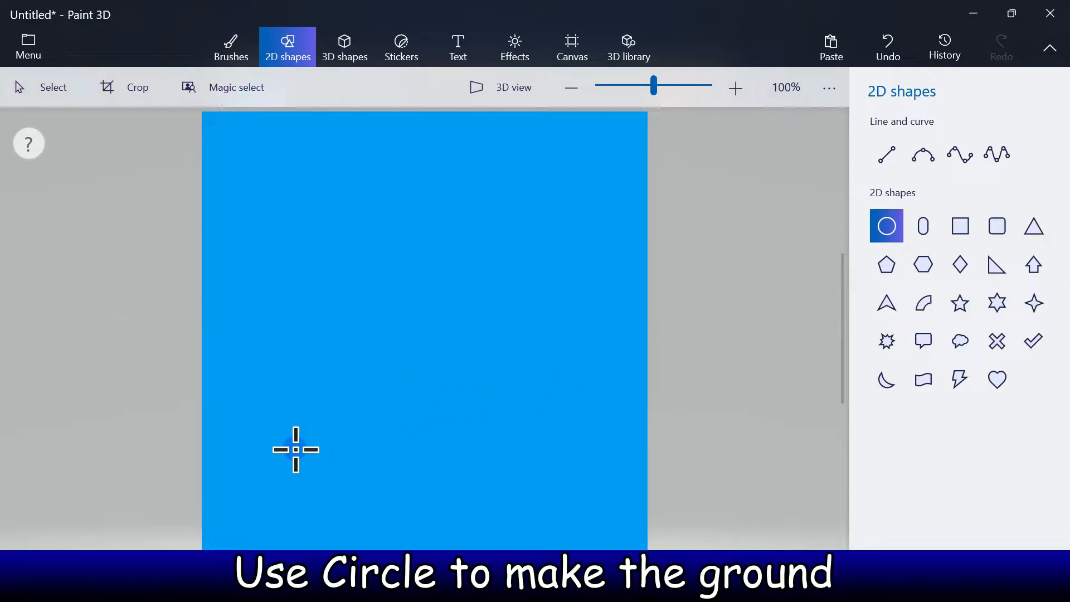
drag(280, 354, 589, 530)
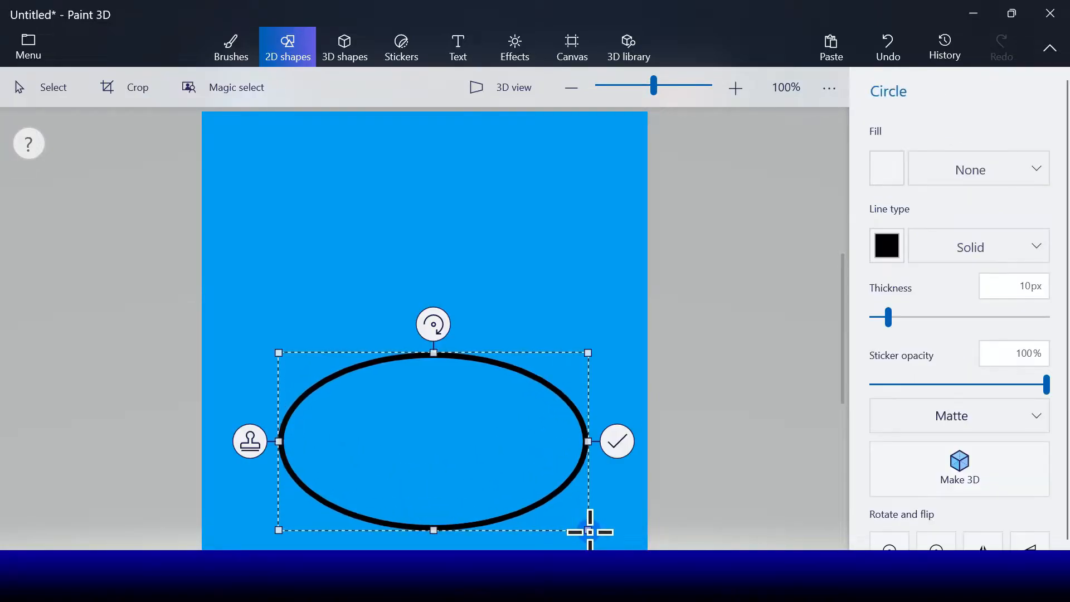
drag(286, 437, 266, 438)
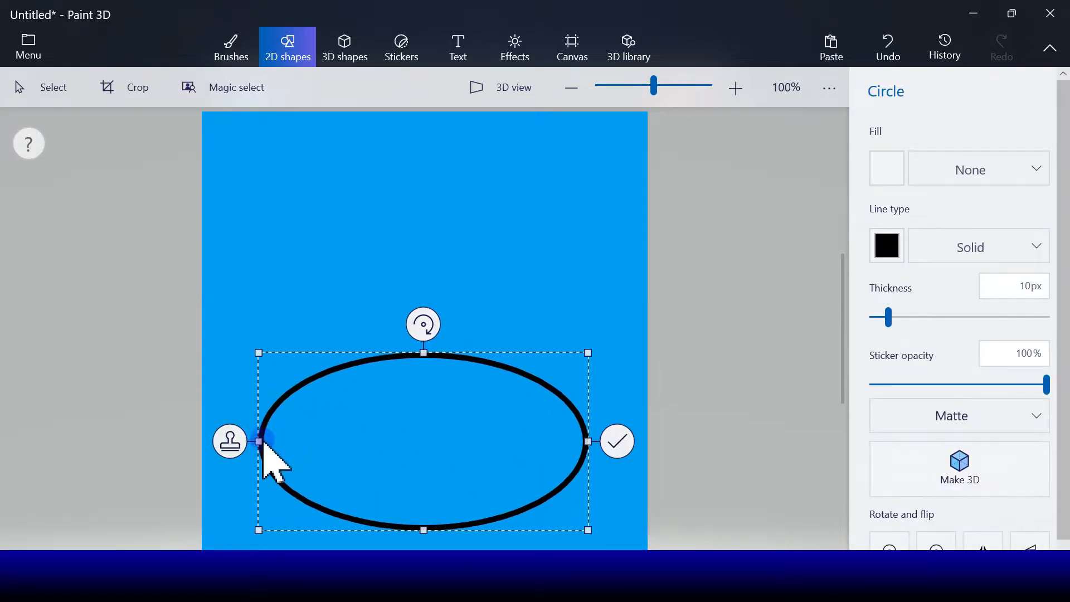
drag(590, 450, 641, 467)
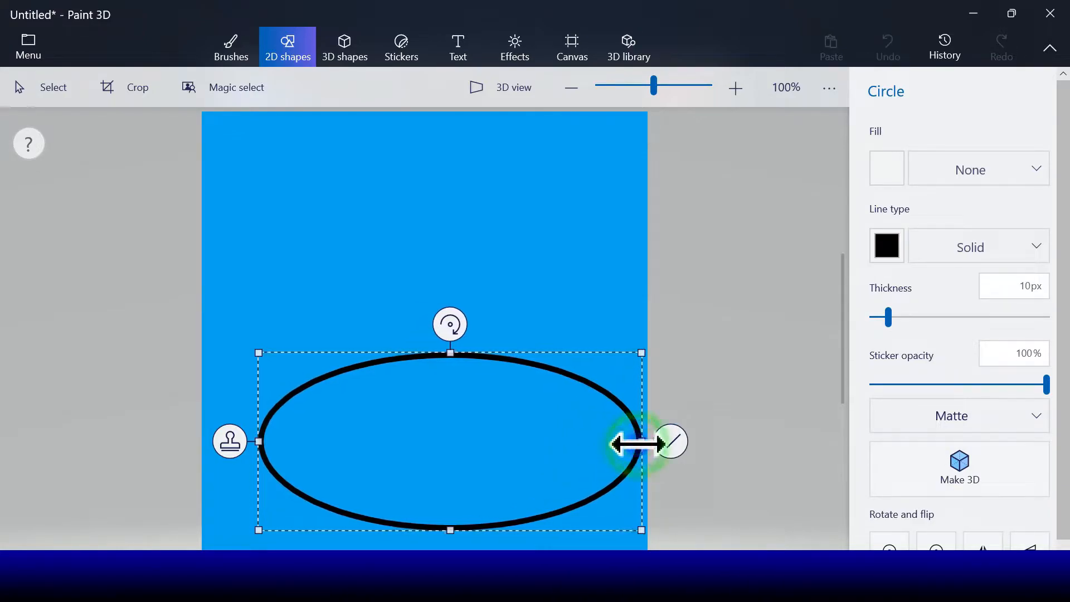
drag(258, 440, 197, 445)
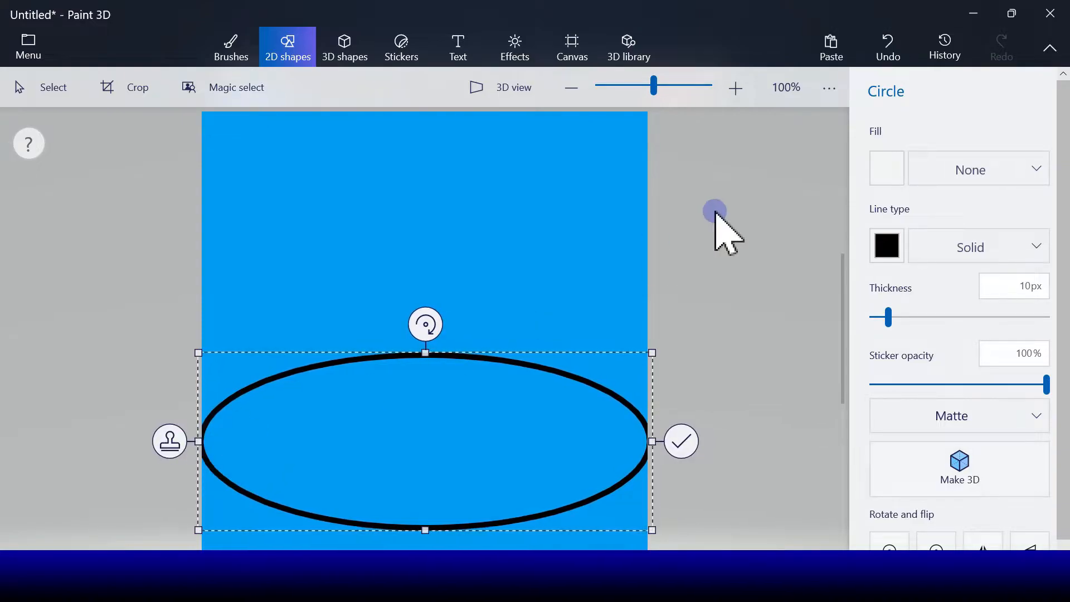
Step: Give the ellipse a green outline and solid green fill, and lower it so its upper part forms the ground
click(885, 237)
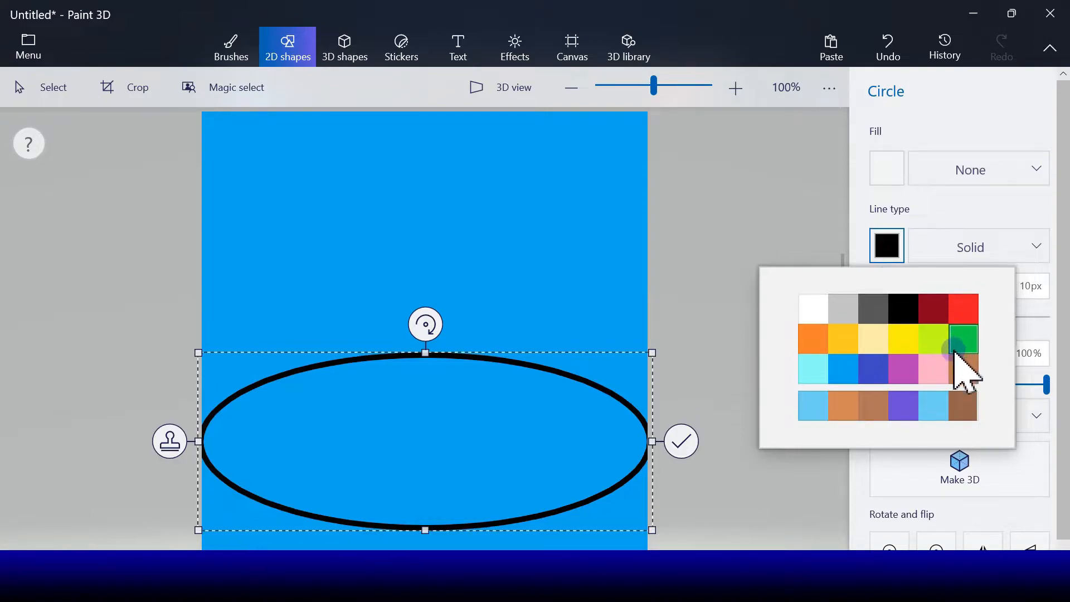
click(972, 335)
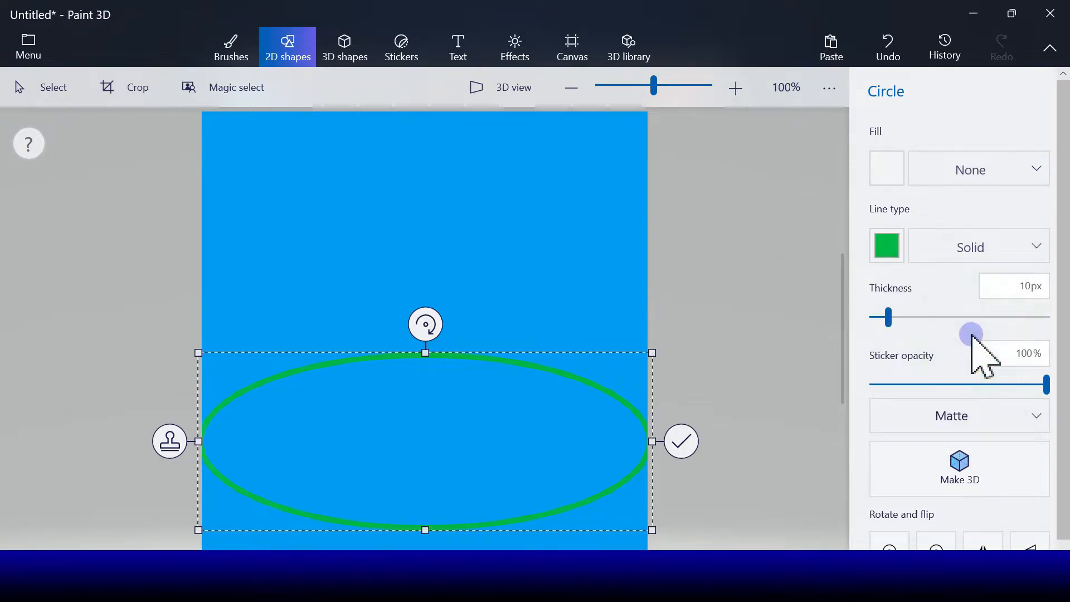
click(874, 163)
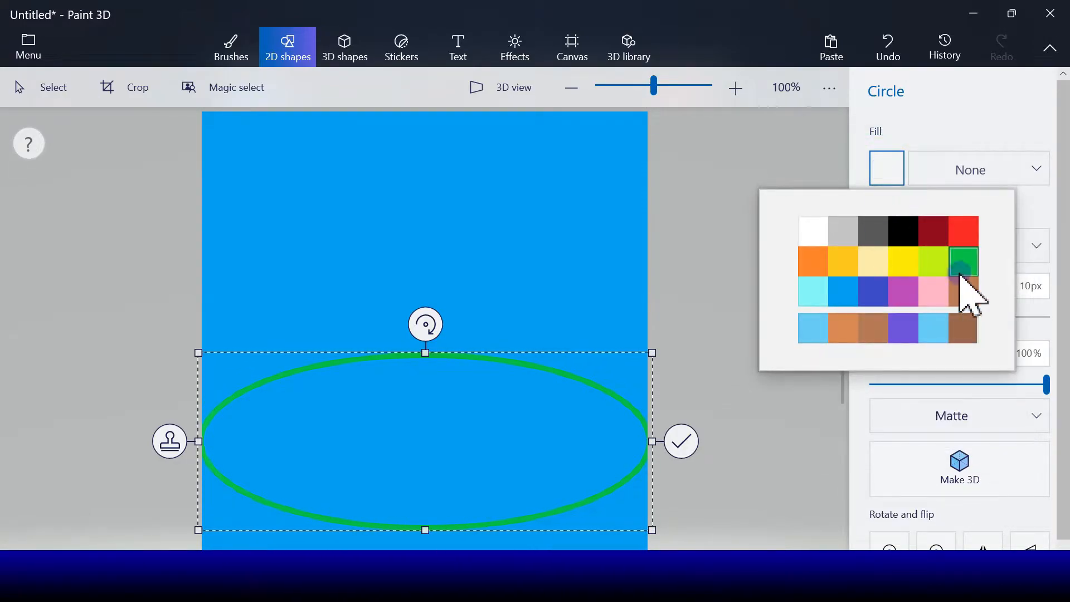
click(965, 273)
drag(461, 434, 453, 491)
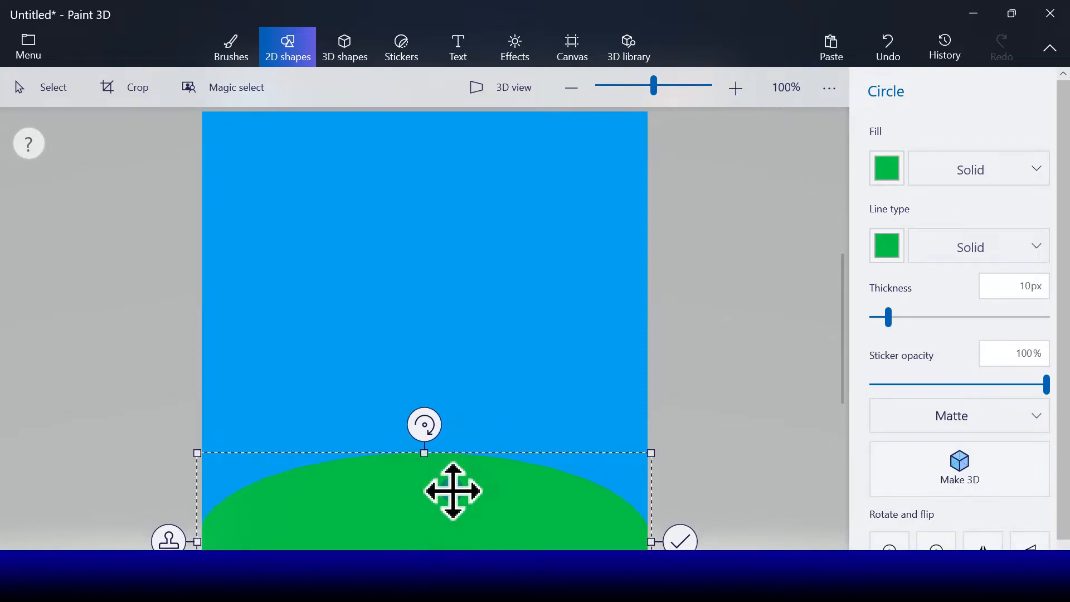
click(472, 403)
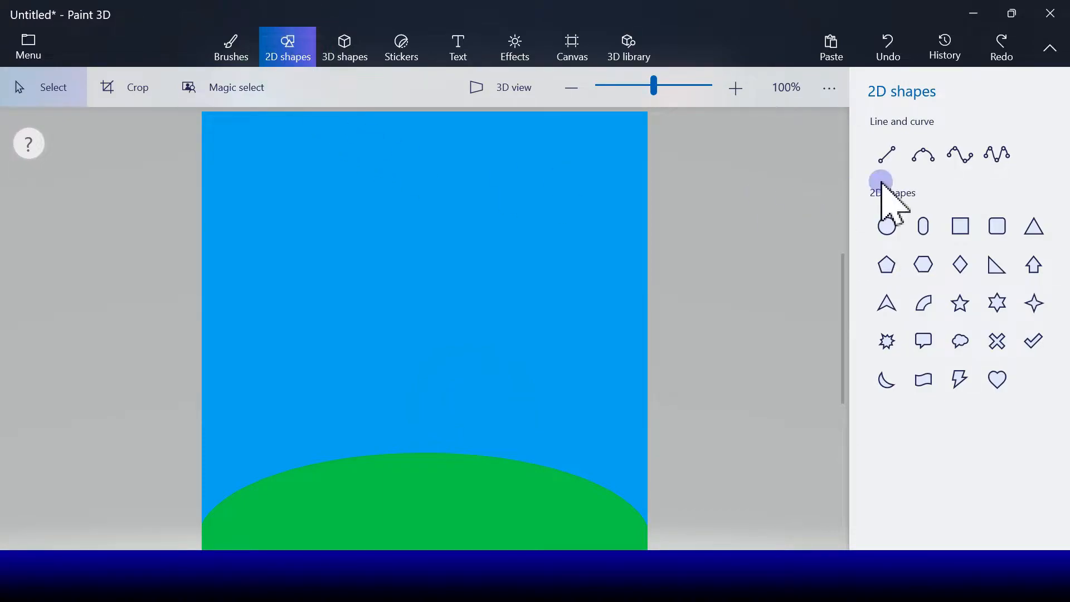
Step: Draw the top of the head as a white upward arch in the upper middle of the sky with a 4-point curve
click(1009, 155)
click(967, 159)
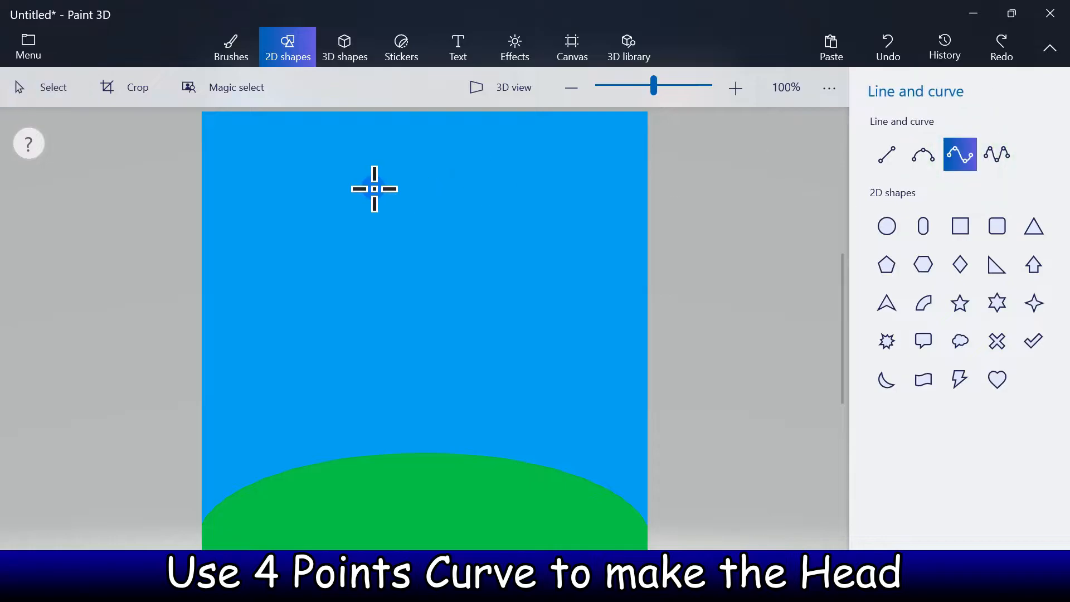
drag(365, 231, 488, 227)
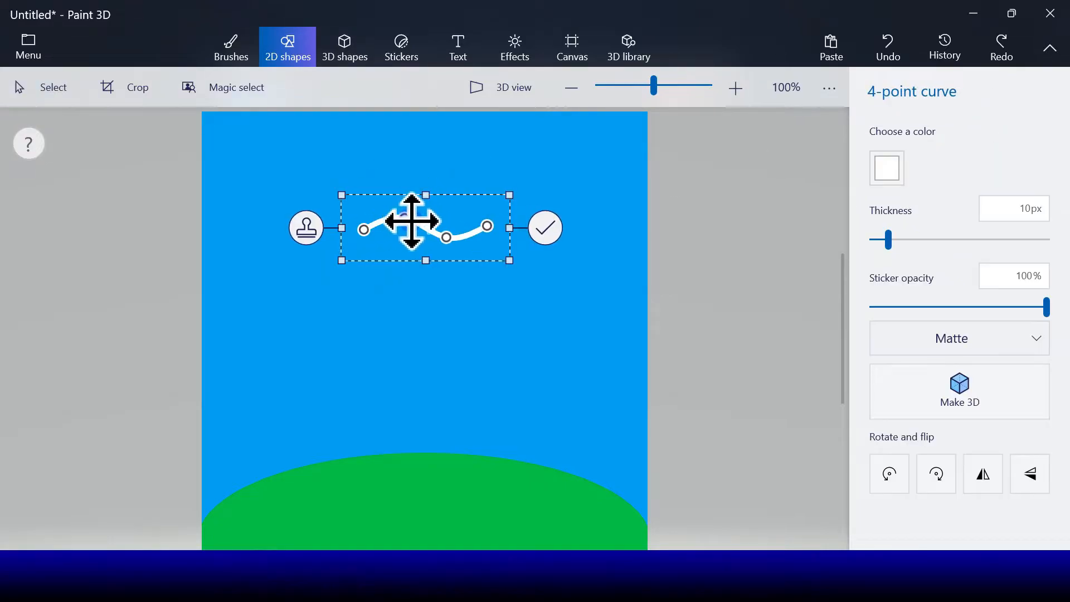
drag(412, 221, 404, 196)
drag(445, 234, 379, 171)
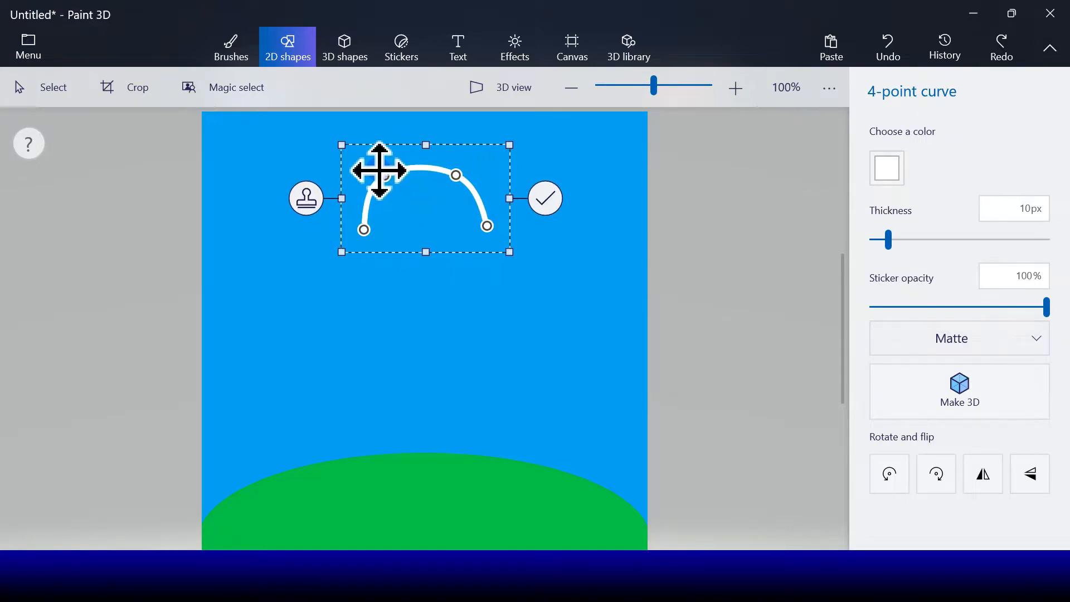
drag(455, 176, 460, 167)
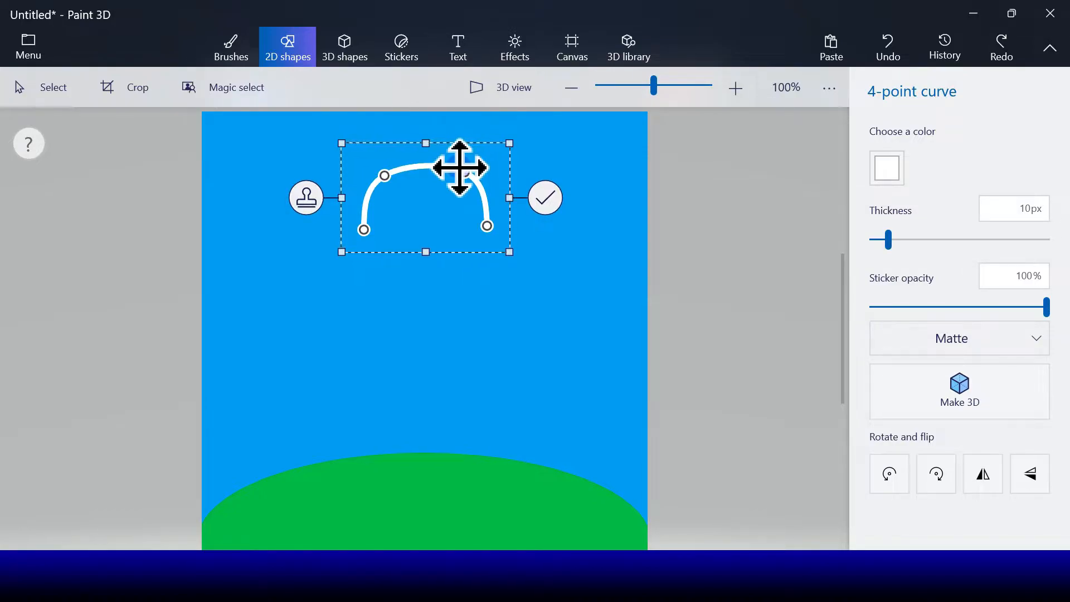
click(545, 198)
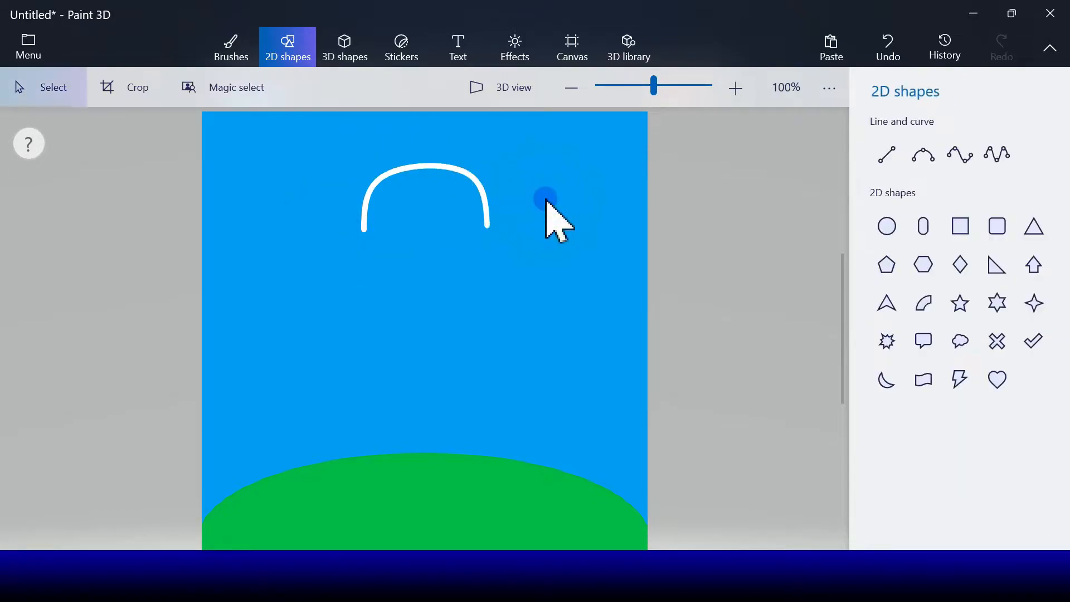
Step: Add a 3-point curve from the arch's left end, bulging outward and ending below the head's centre, as the left cheek
click(948, 158)
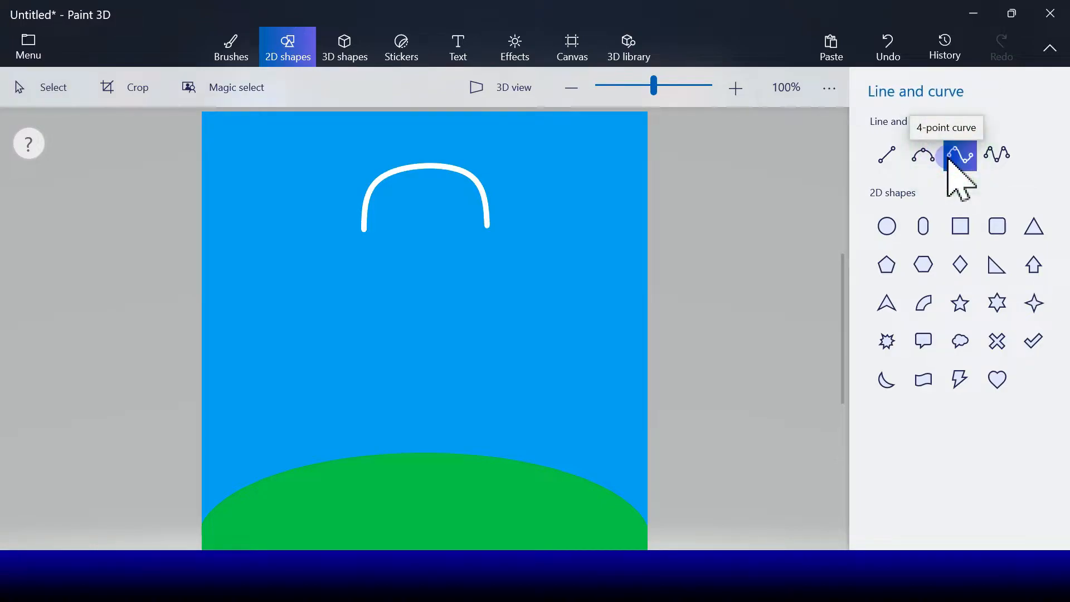
click(918, 161)
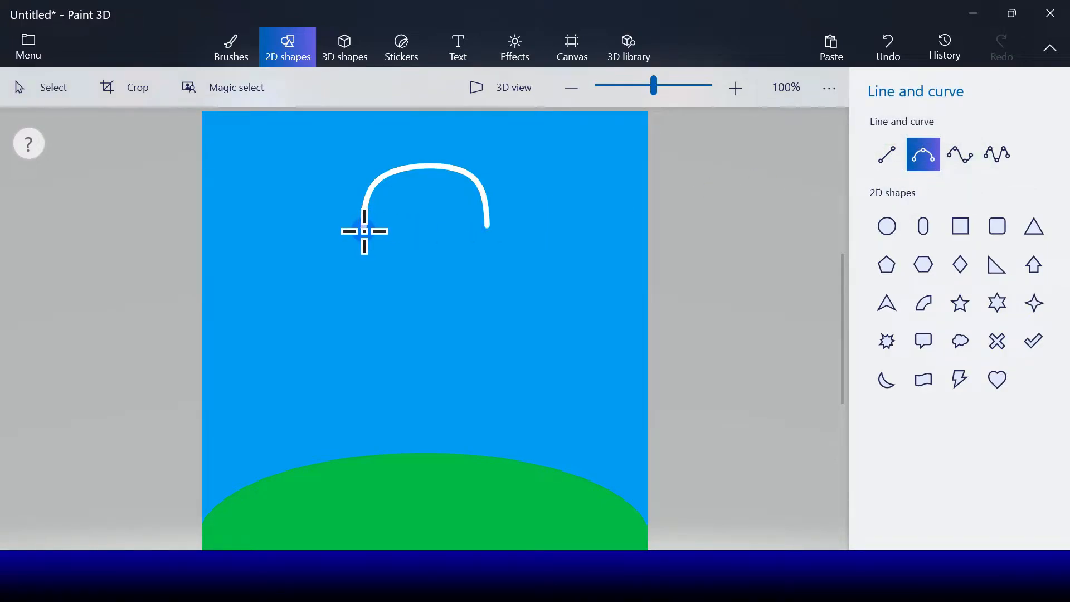
mouse_move(365, 230)
mouse_down()
mouse_move(430, 279)
mouse_move(353, 255)
mouse_move(352, 267)
mouse_move(352, 258)
mouse_up()
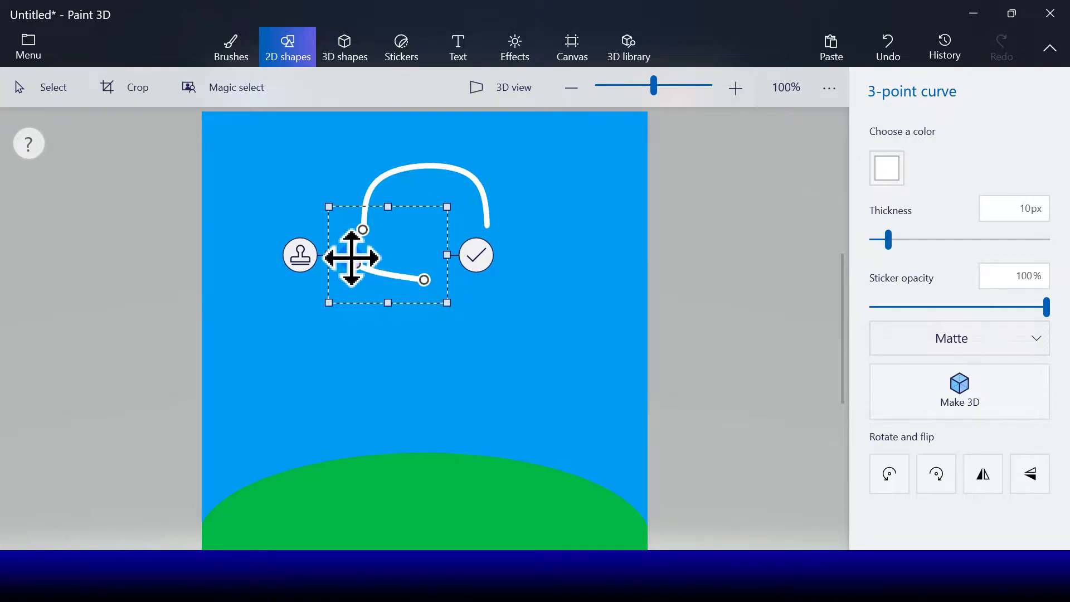
click(475, 256)
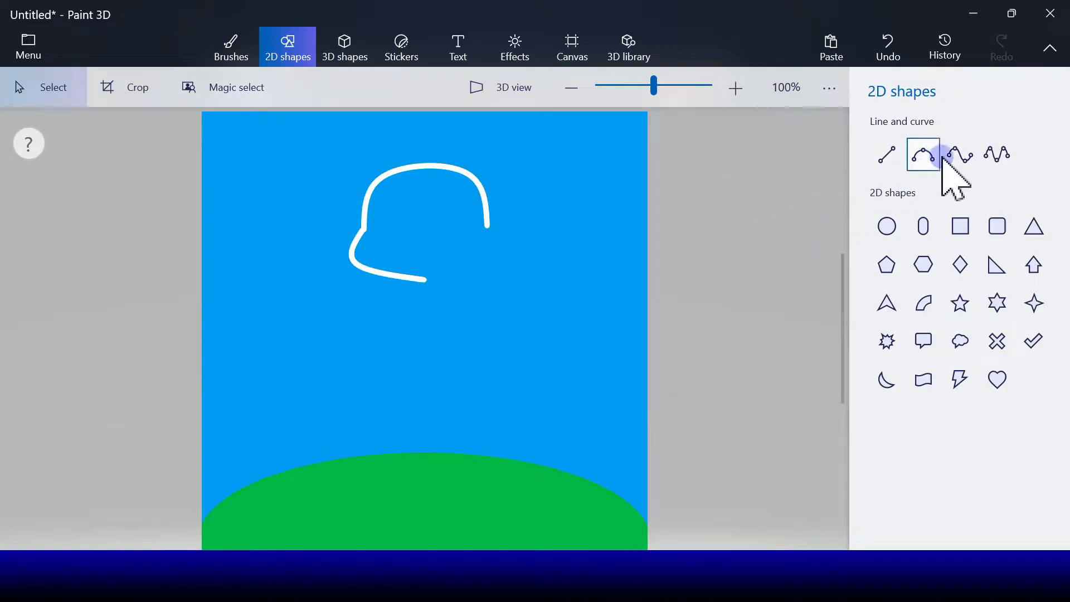
Step: Add a mirrored 3-point curve from the arch's right end for the right cheek, leaving a small gap at the chin
click(969, 158)
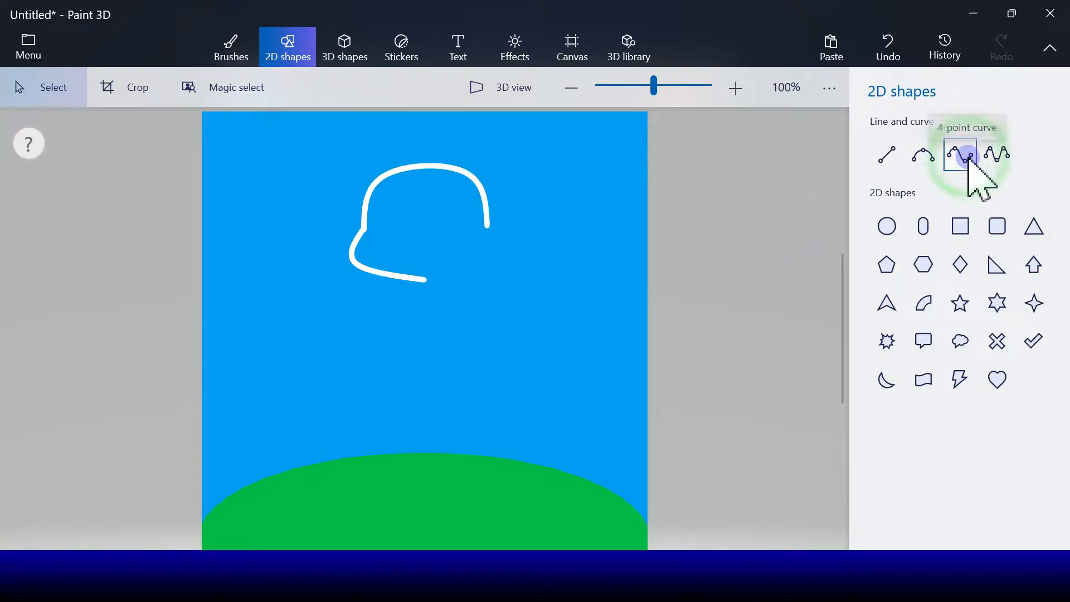
click(925, 158)
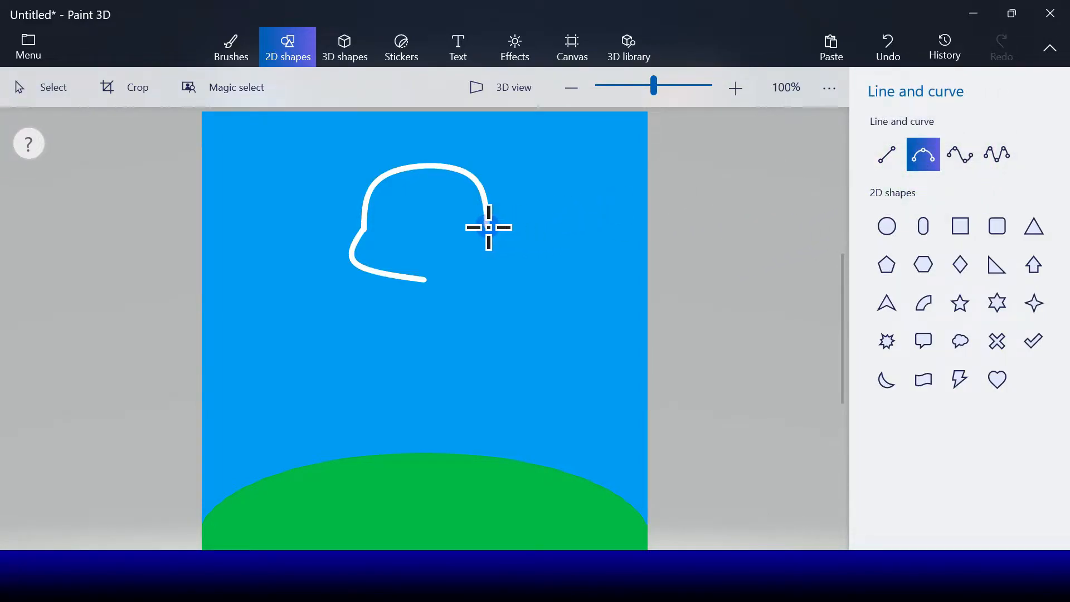
mouse_move(489, 228)
mouse_down()
mouse_move(444, 282)
mouse_move(508, 252)
mouse_move(498, 254)
mouse_up()
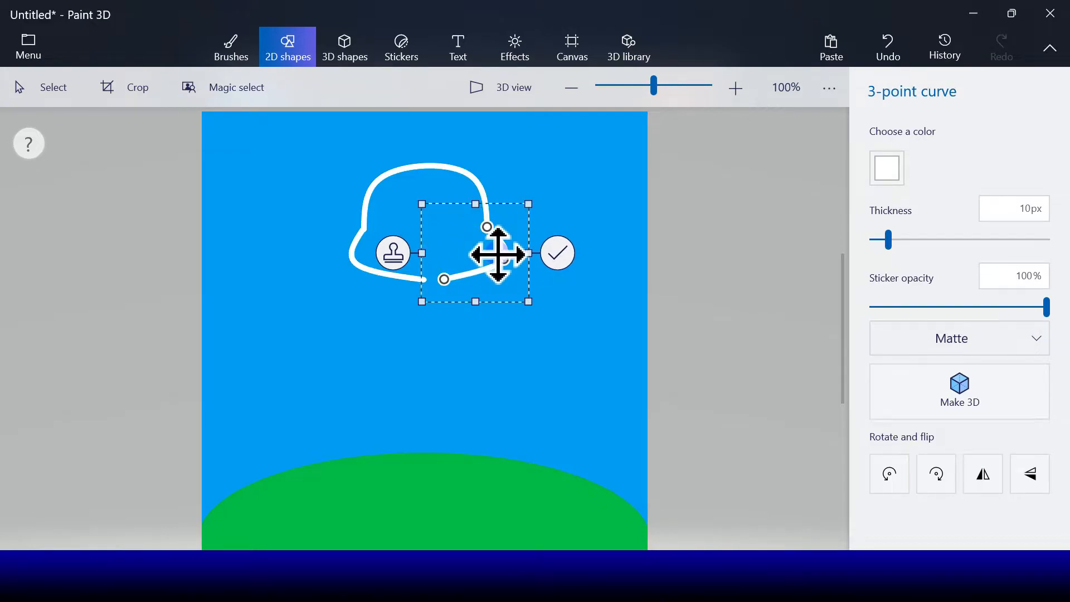
click(558, 252)
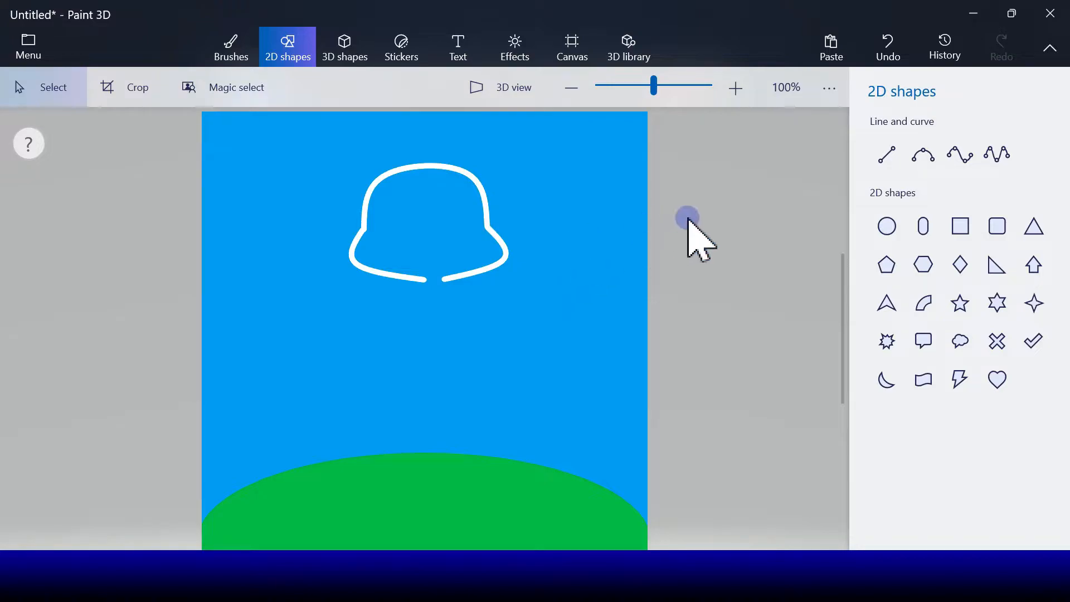
Step: Draw the left side of the neck with a 3-point curve running down from the left jaw line and bowing inward
click(922, 155)
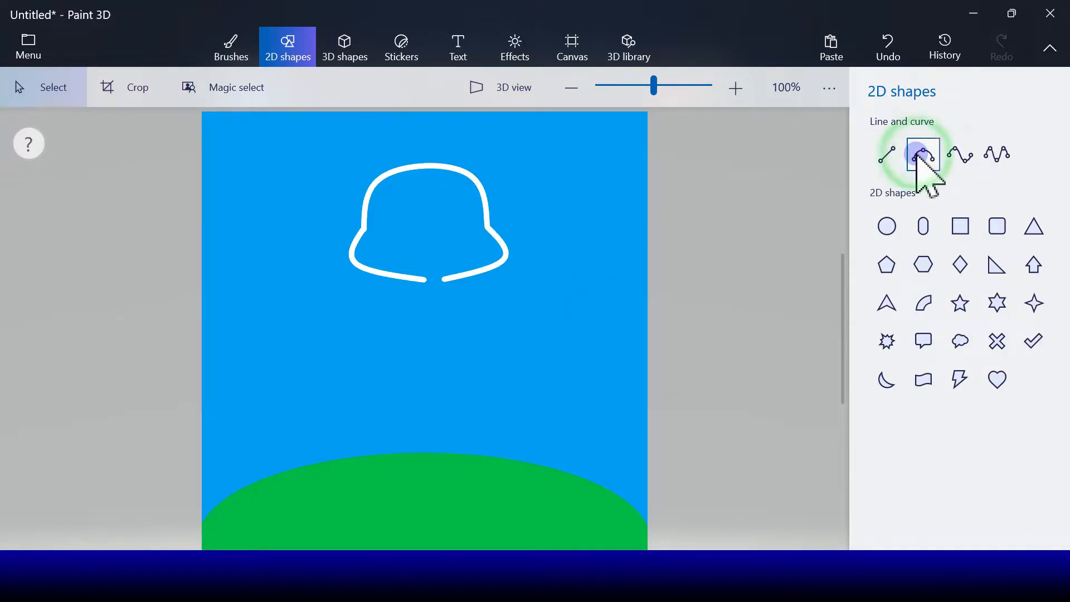
click(413, 279)
drag(415, 338, 409, 349)
click(475, 312)
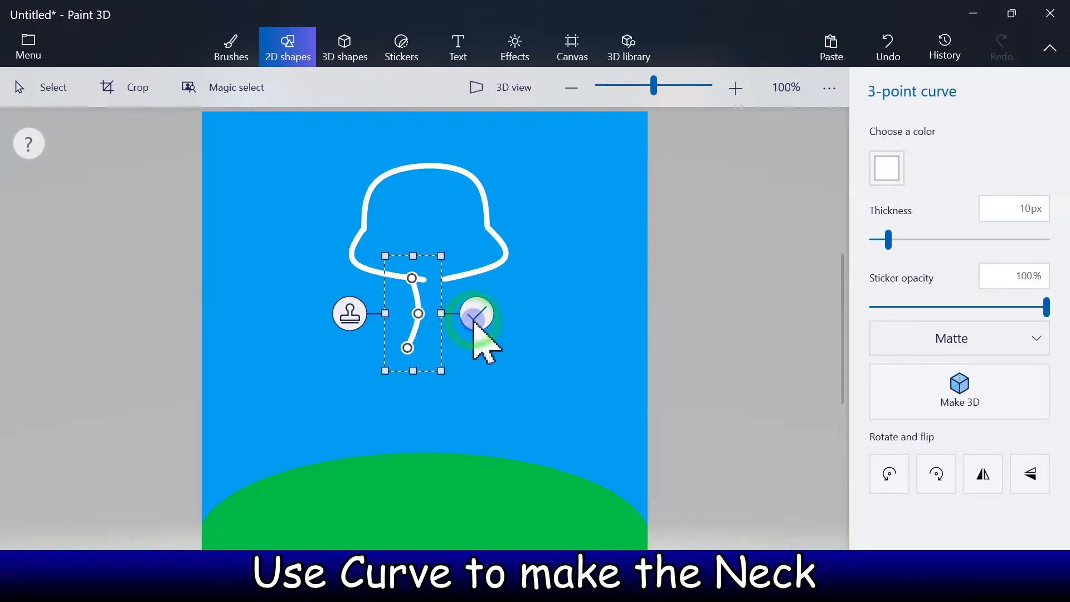
Step: Draw the right side of the neck with a 3-point curve down from the right jaw line, bent inward towards the left side
click(917, 161)
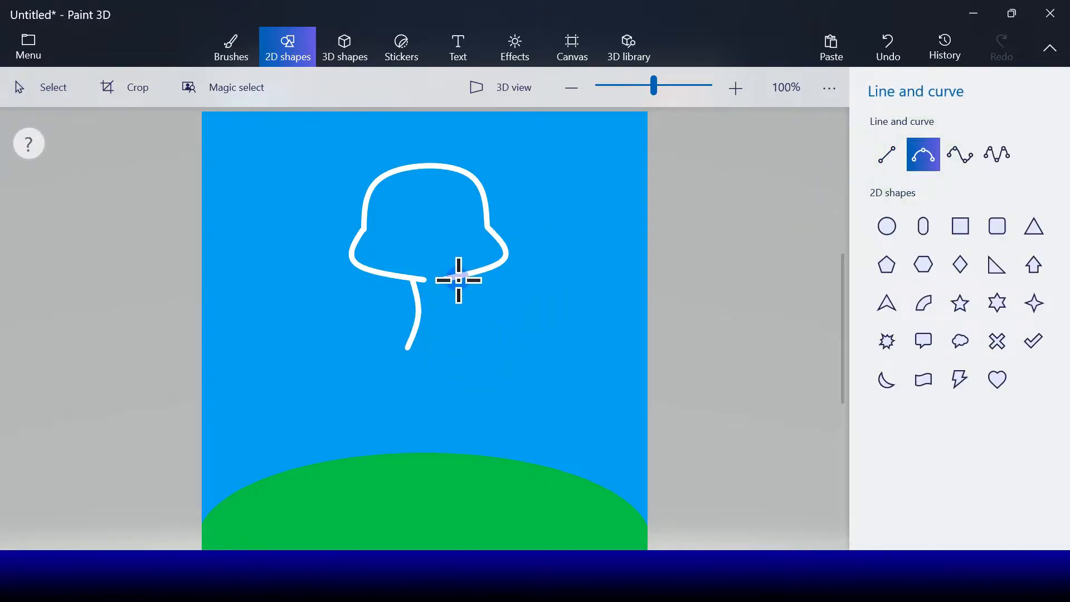
drag(450, 279, 456, 349)
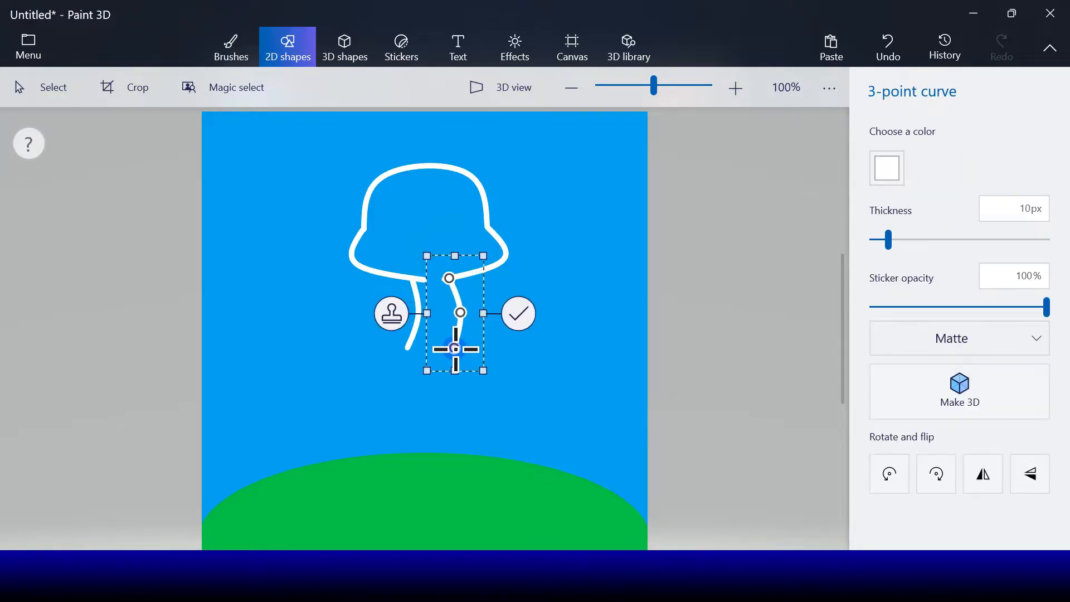
drag(453, 310, 442, 306)
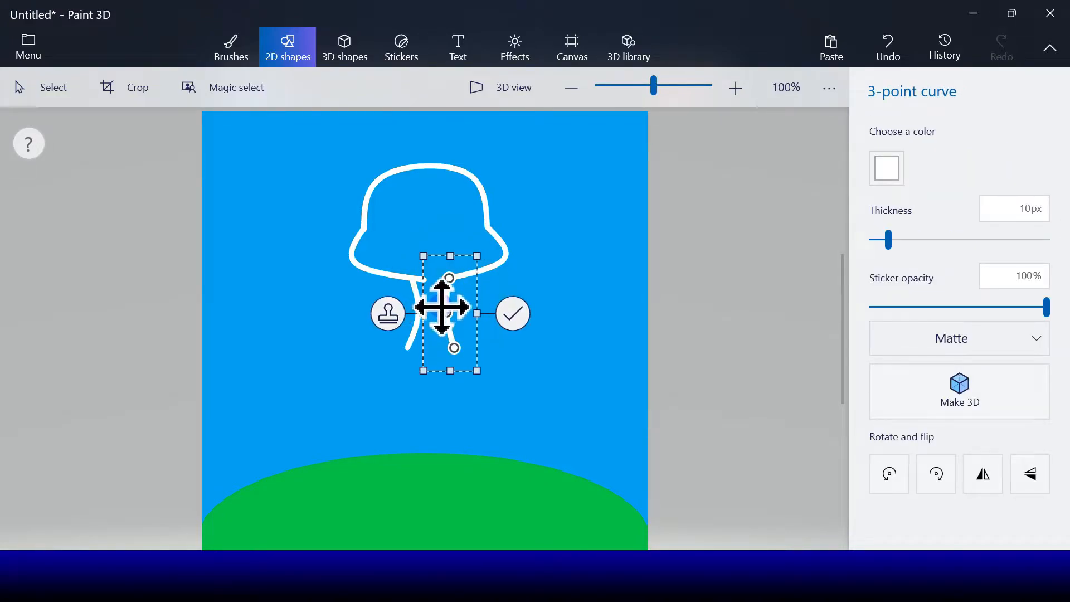
click(513, 313)
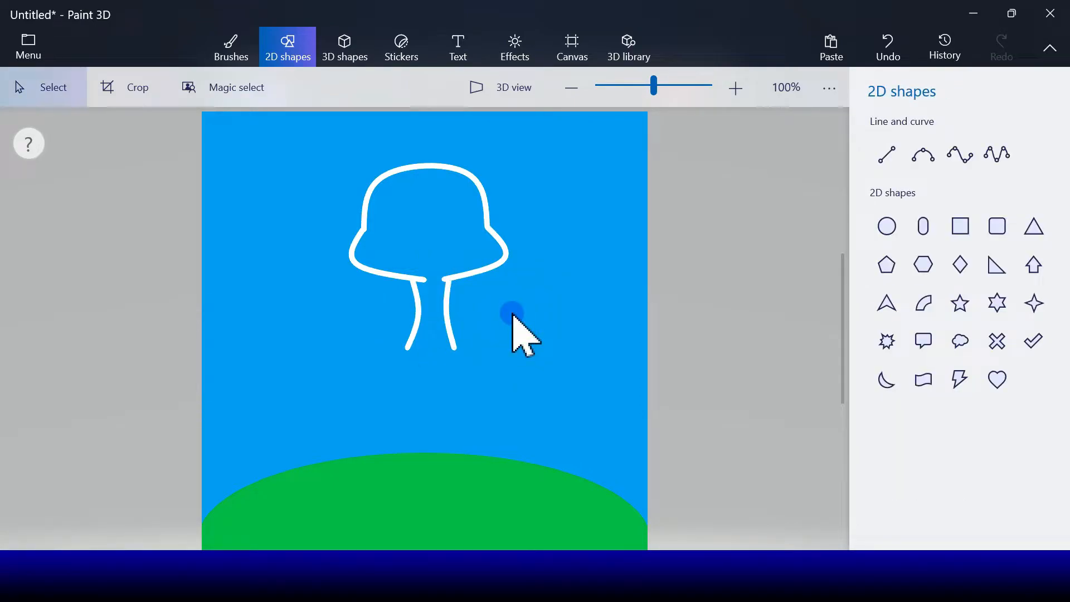
click(887, 226)
drag(392, 350, 530, 486)
drag(485, 449, 453, 444)
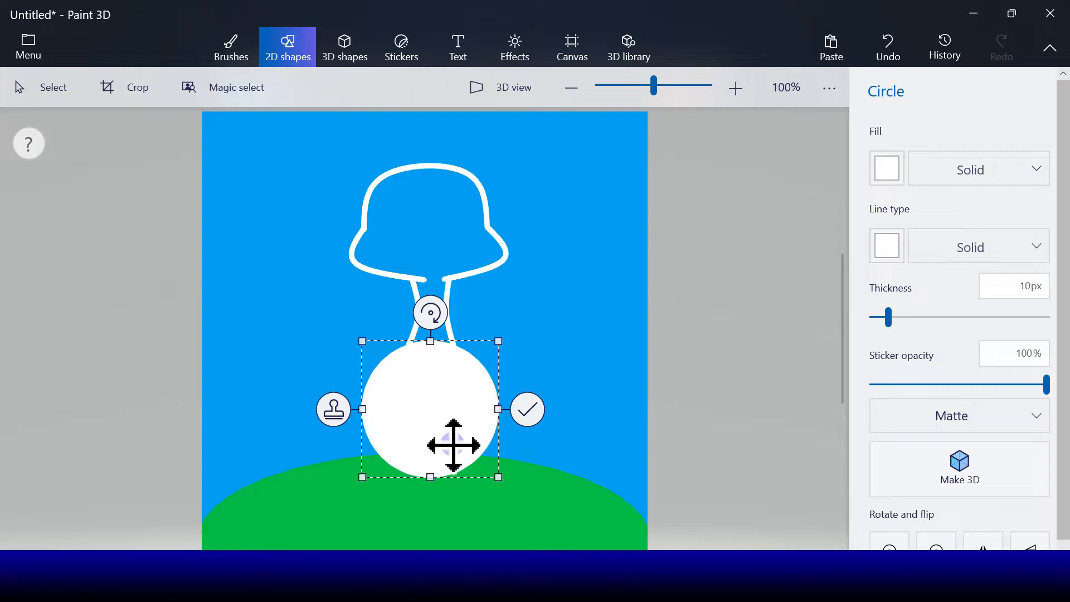
click(527, 411)
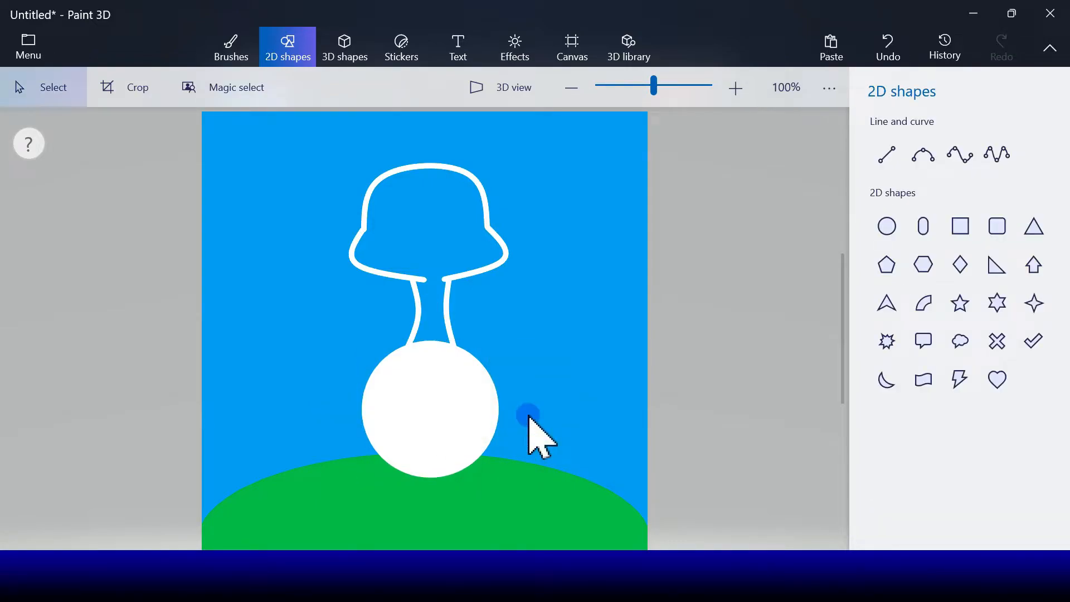
click(880, 50)
Step: Draw a large white circle, slightly wider than tall, directly under the neck as the body, overlapping the top of the green hill
click(885, 226)
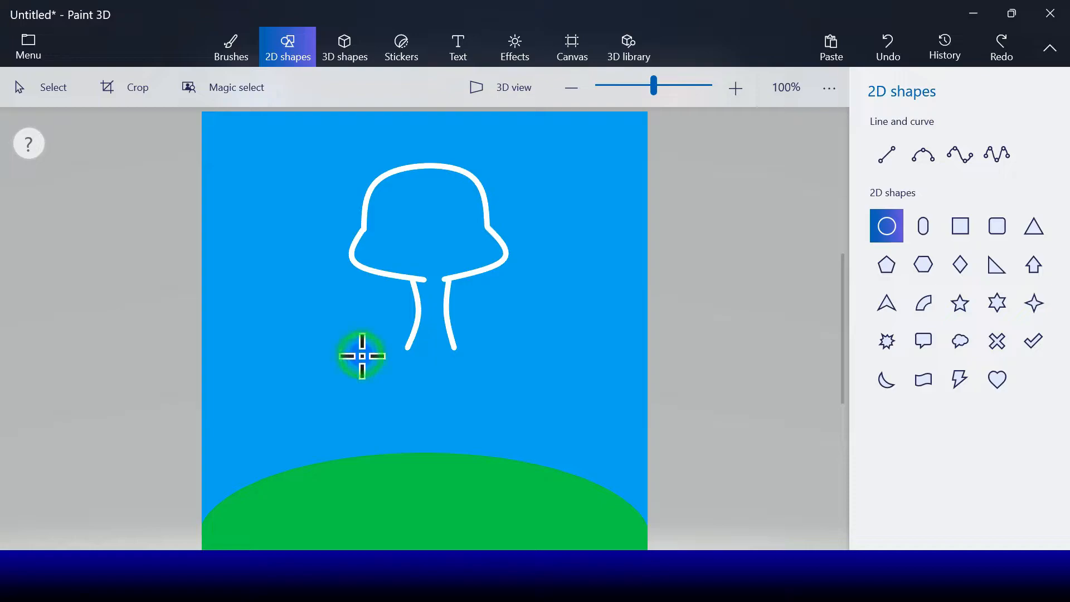
drag(361, 354, 512, 493)
drag(435, 444, 423, 431)
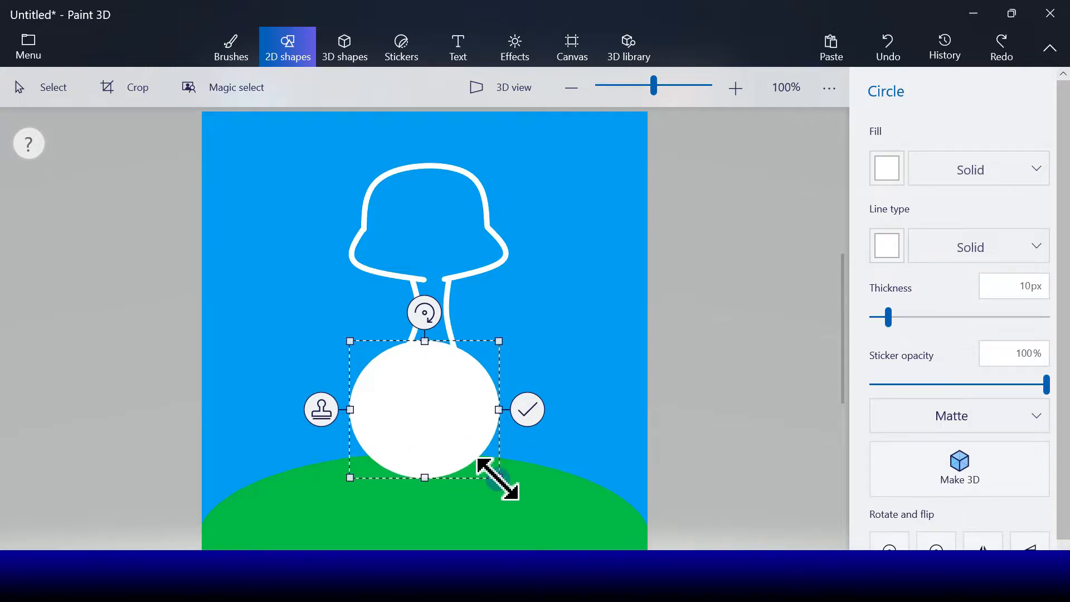
drag(499, 482, 504, 487)
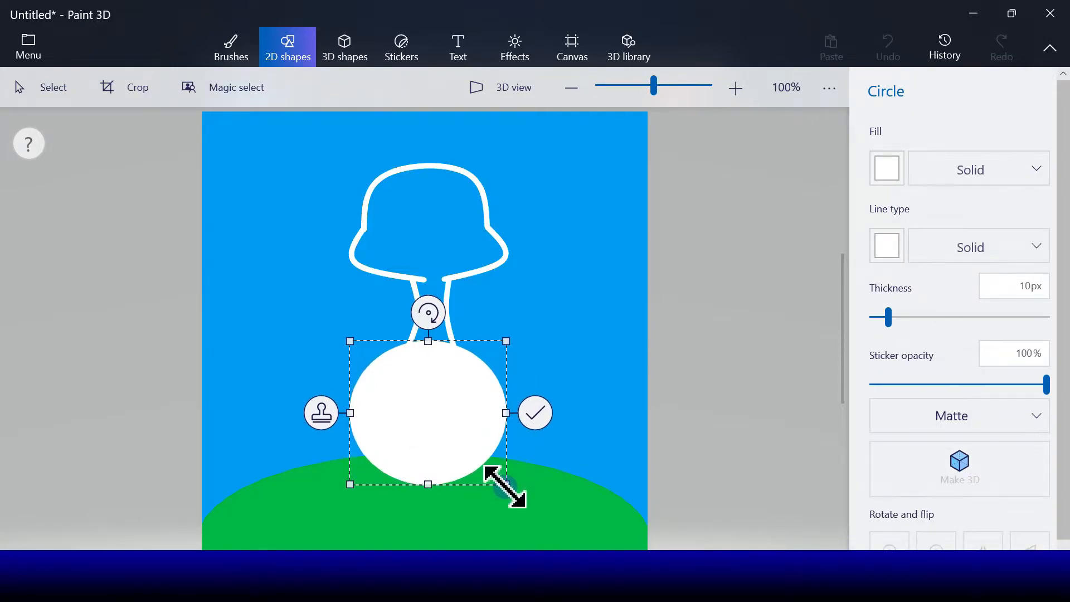
click(538, 417)
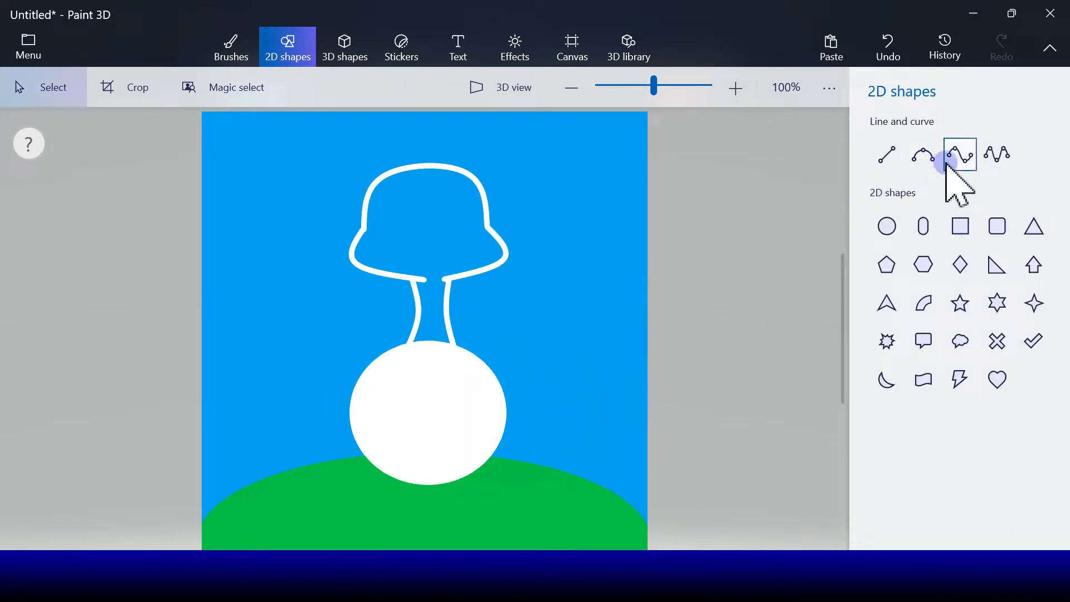
Step: Fill the inside of the head and neck outline with white
click(948, 166)
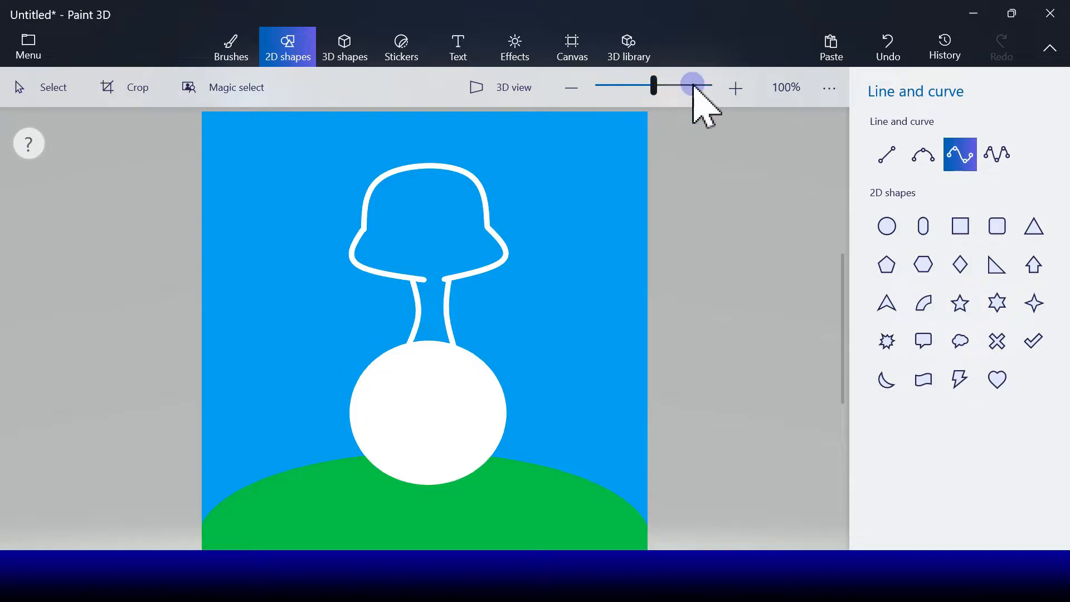
click(230, 53)
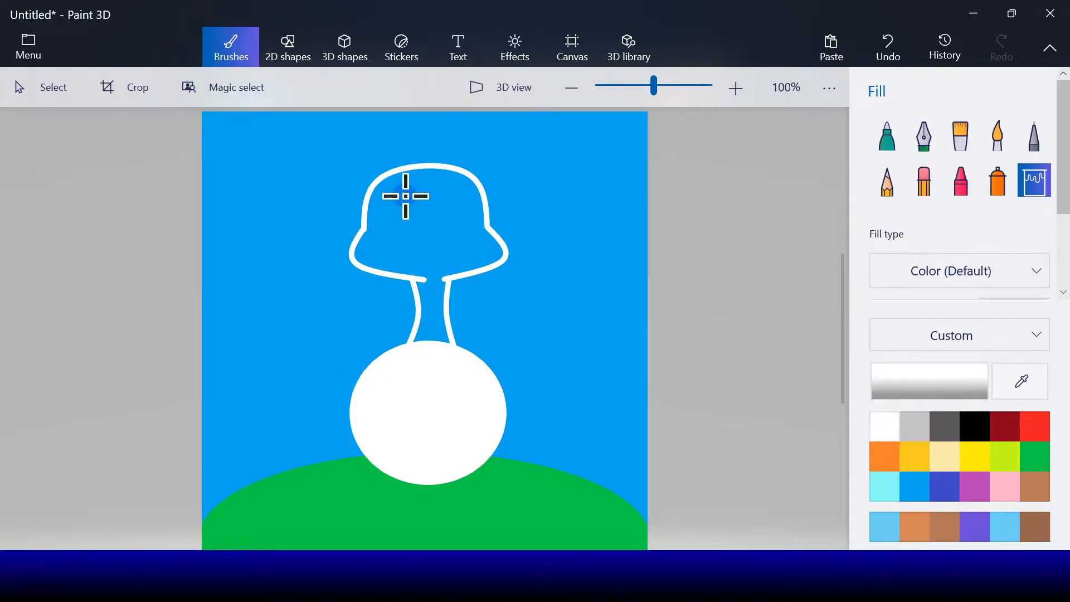
click(442, 219)
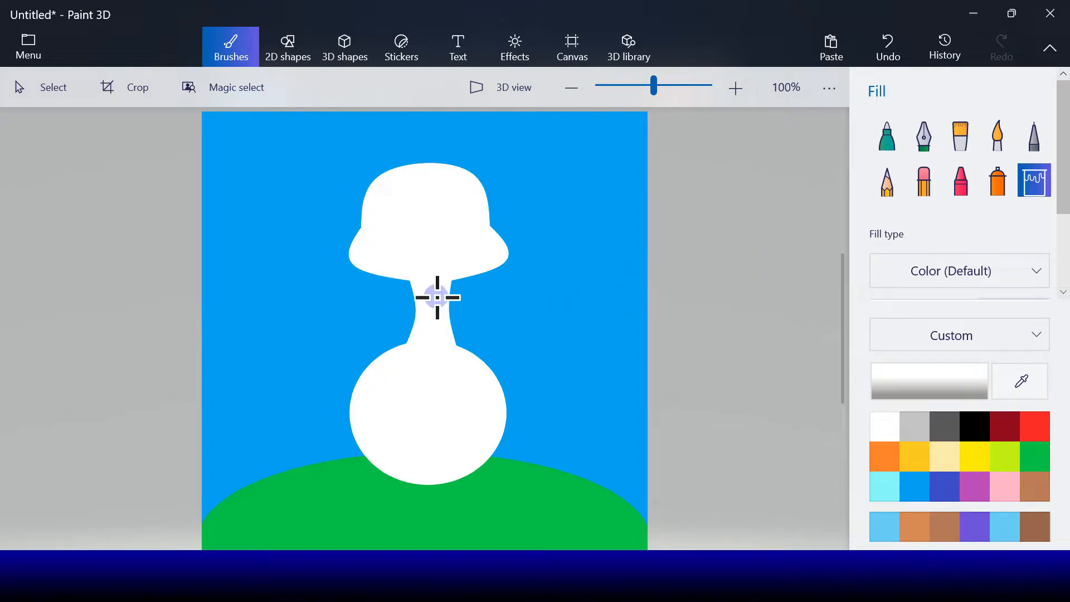
click(290, 45)
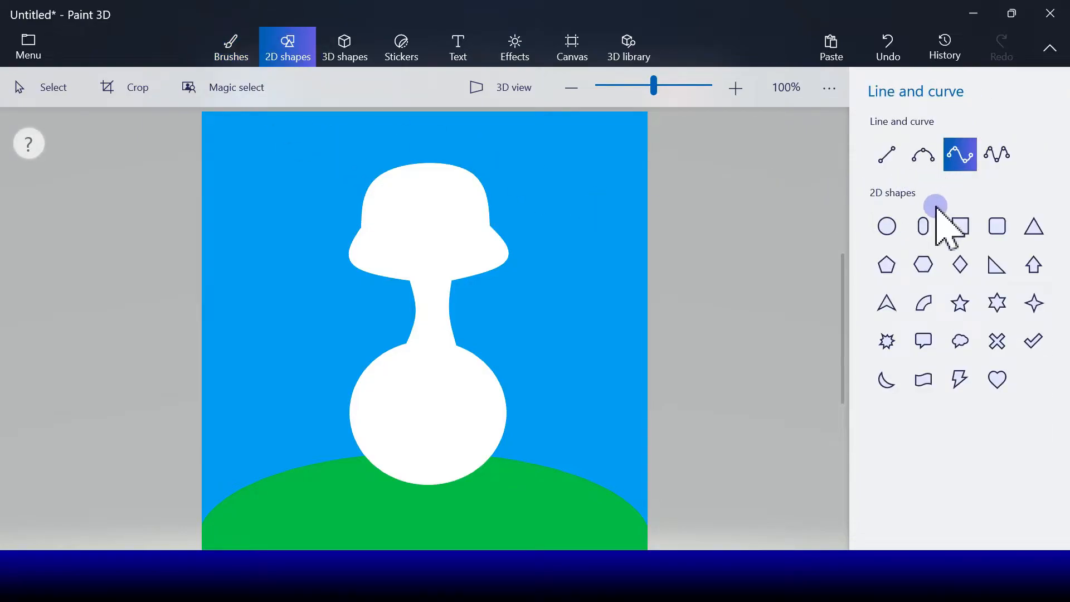
click(894, 227)
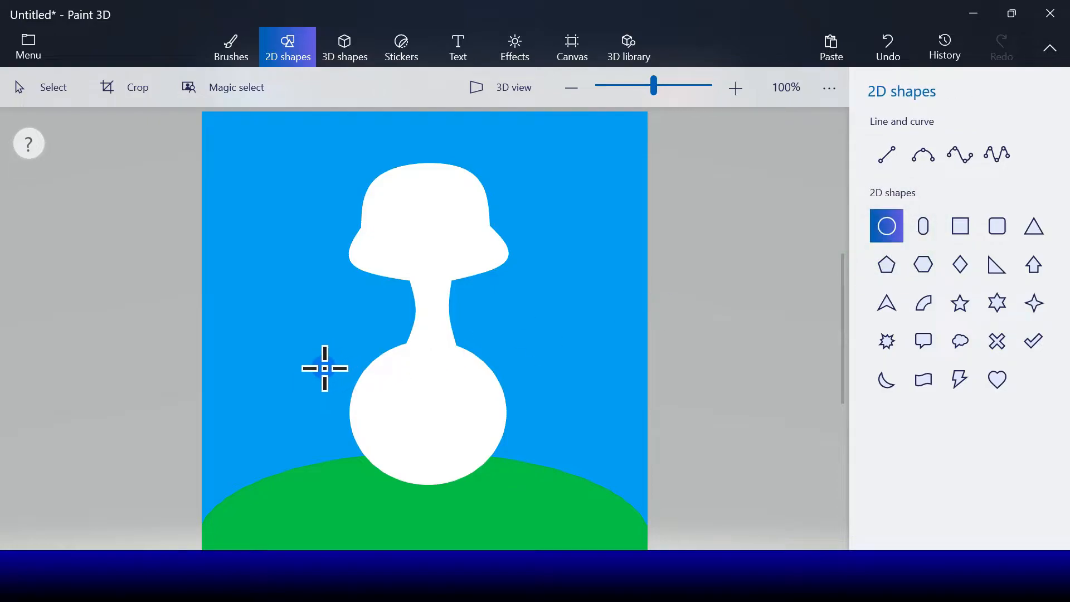
drag(325, 365, 420, 469)
drag(370, 437, 370, 438)
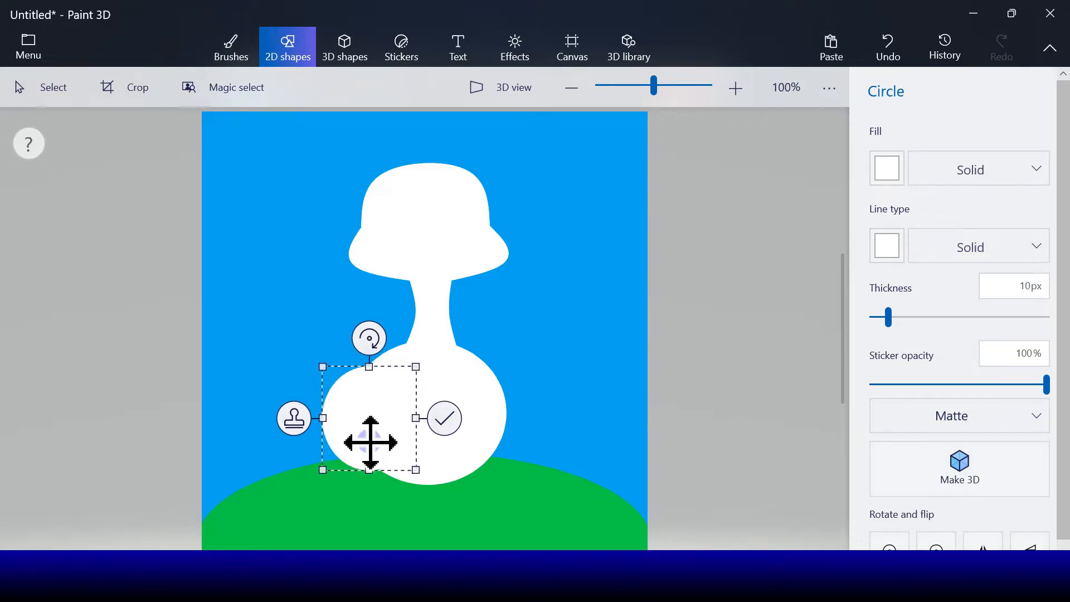
click(892, 51)
Step: Draw a light grey 4-point curve from the body's upper left edge to its lower left edge, bulging outward as the left wing
click(970, 157)
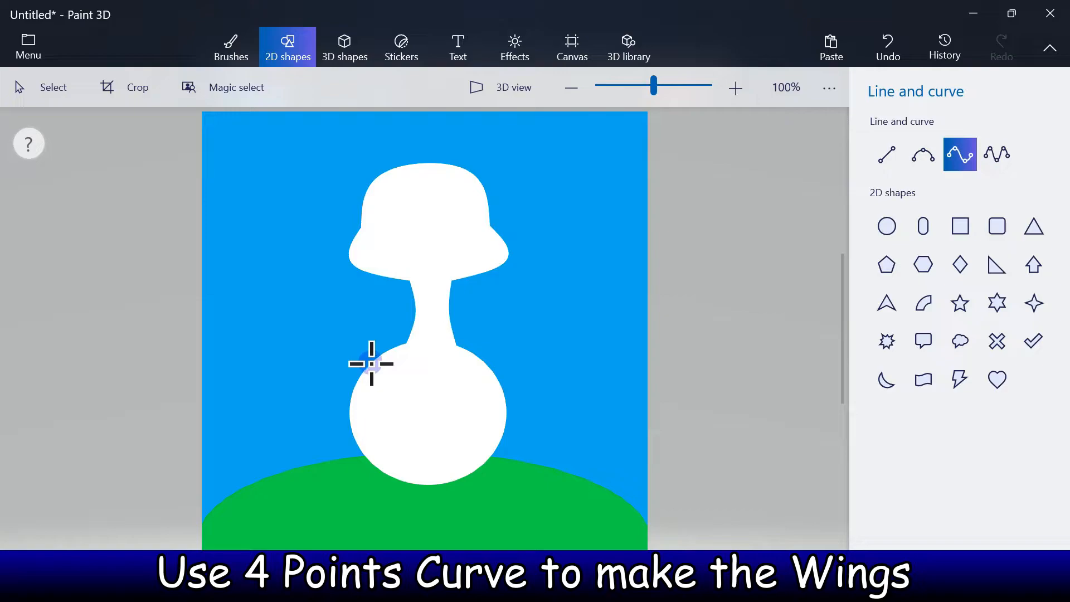
drag(371, 363, 371, 462)
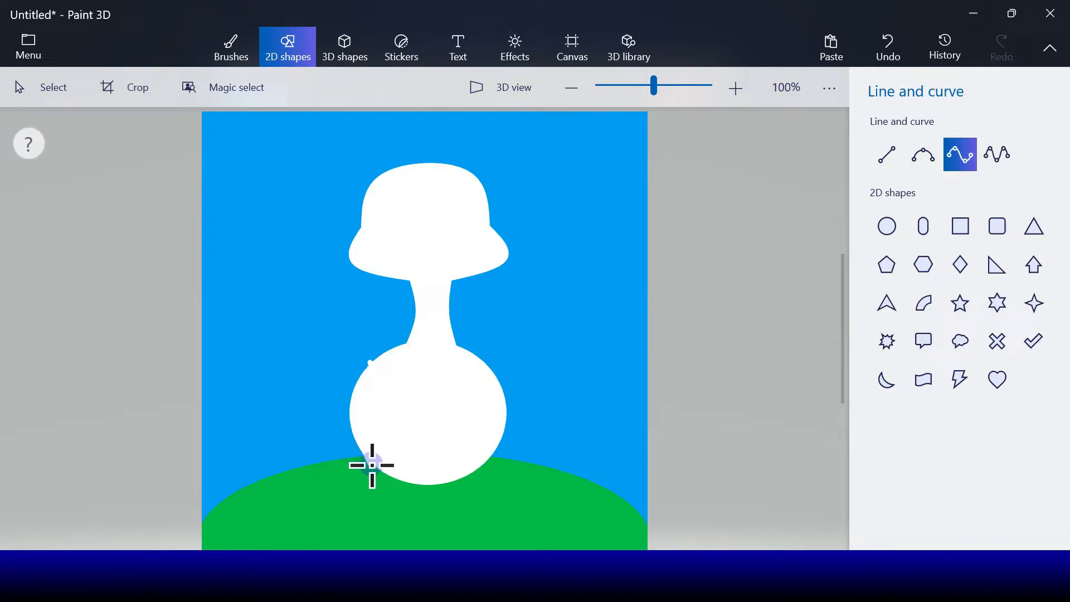
drag(373, 466, 370, 461)
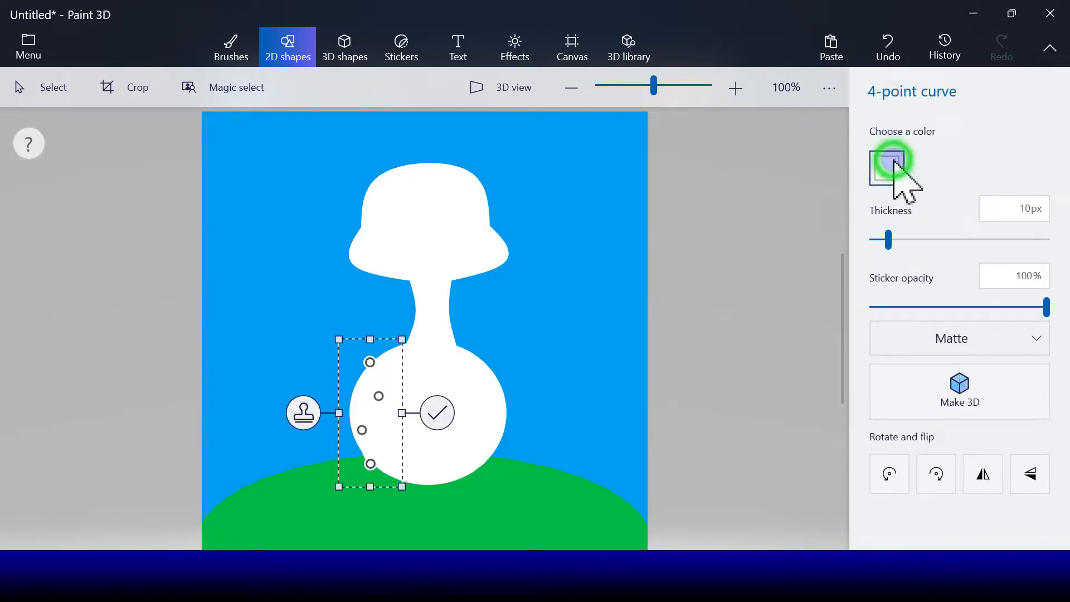
click(889, 166)
click(842, 234)
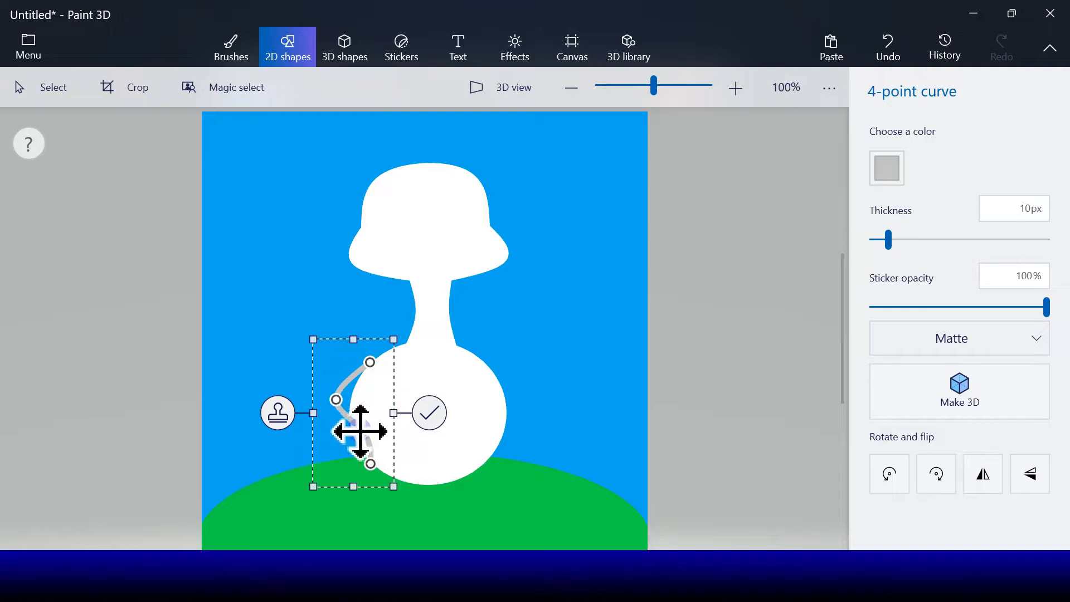
drag(361, 430, 328, 442)
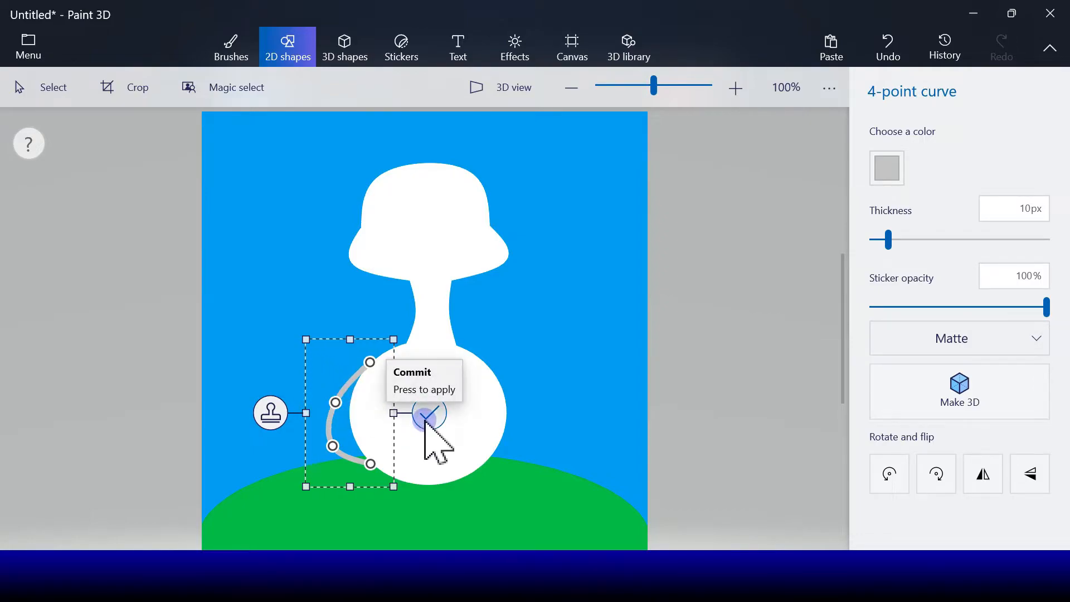
Step: Stamp a copy of the wing curve, flip it horizontally and place it against the body's right side as the right wing
click(271, 414)
drag(356, 435, 455, 427)
click(987, 475)
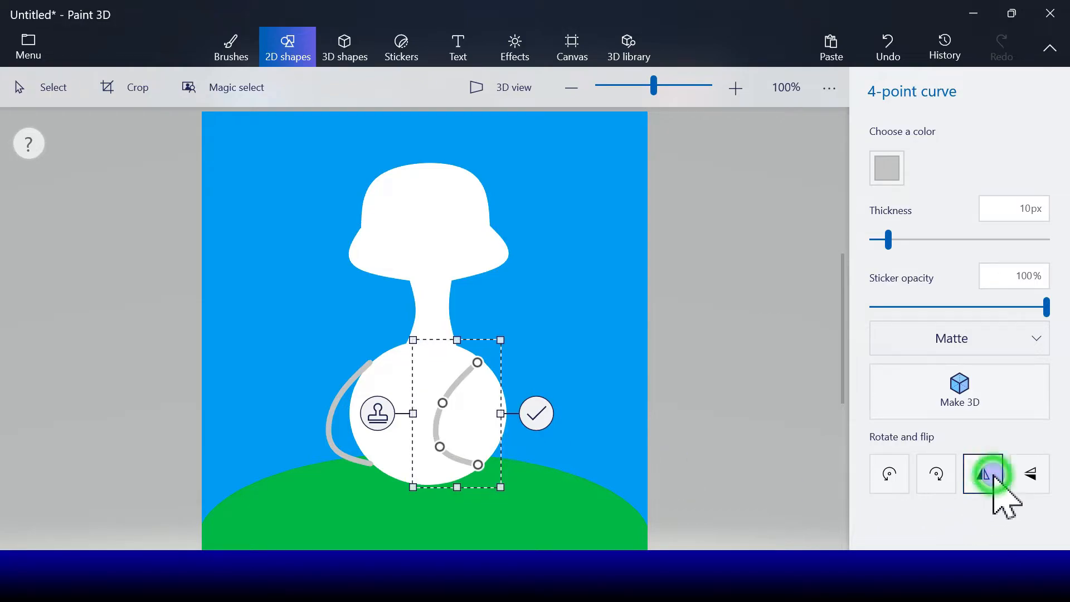
drag(465, 425, 515, 425)
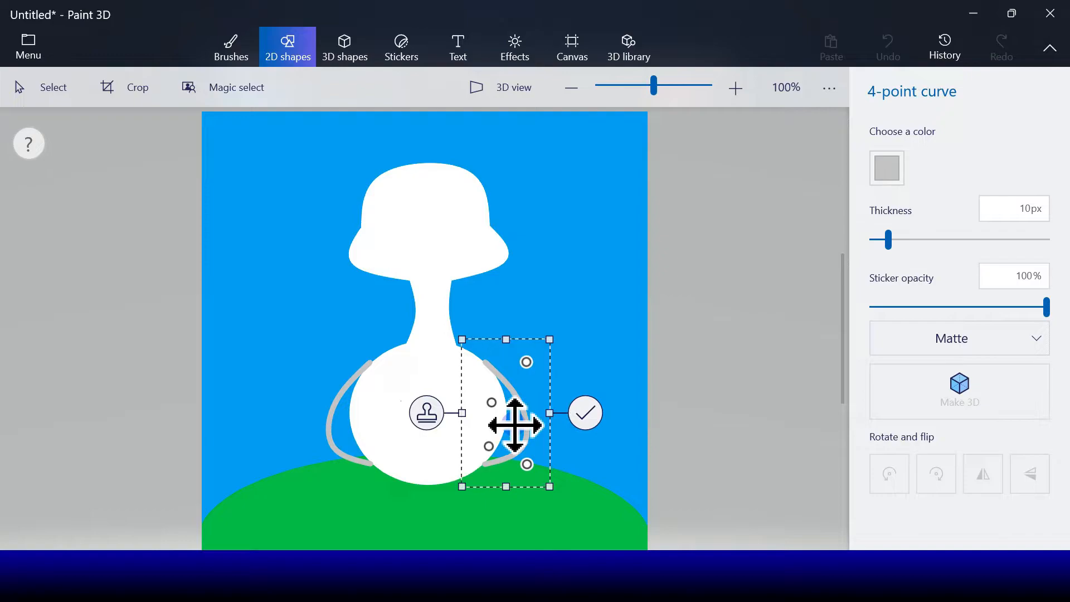
click(585, 413)
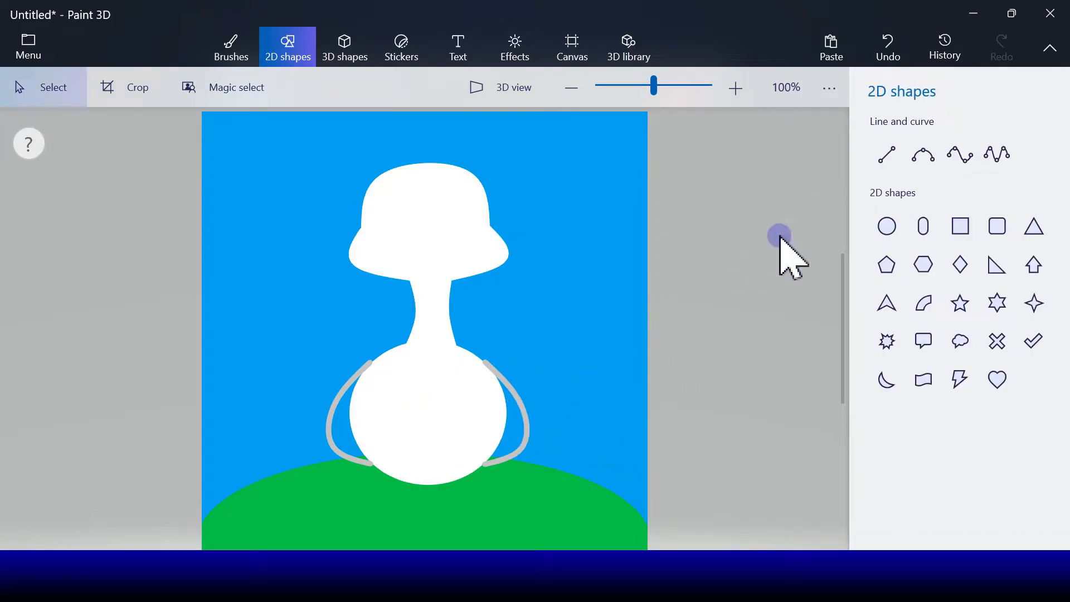
Step: Fill the areas inside both wing outlines with light grey
click(234, 41)
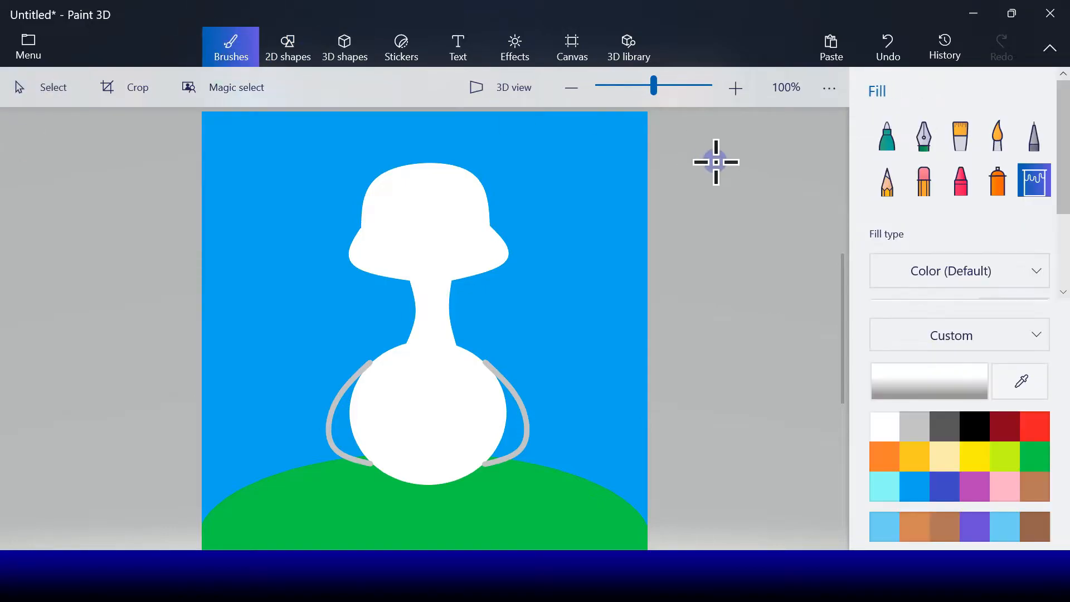
click(892, 429)
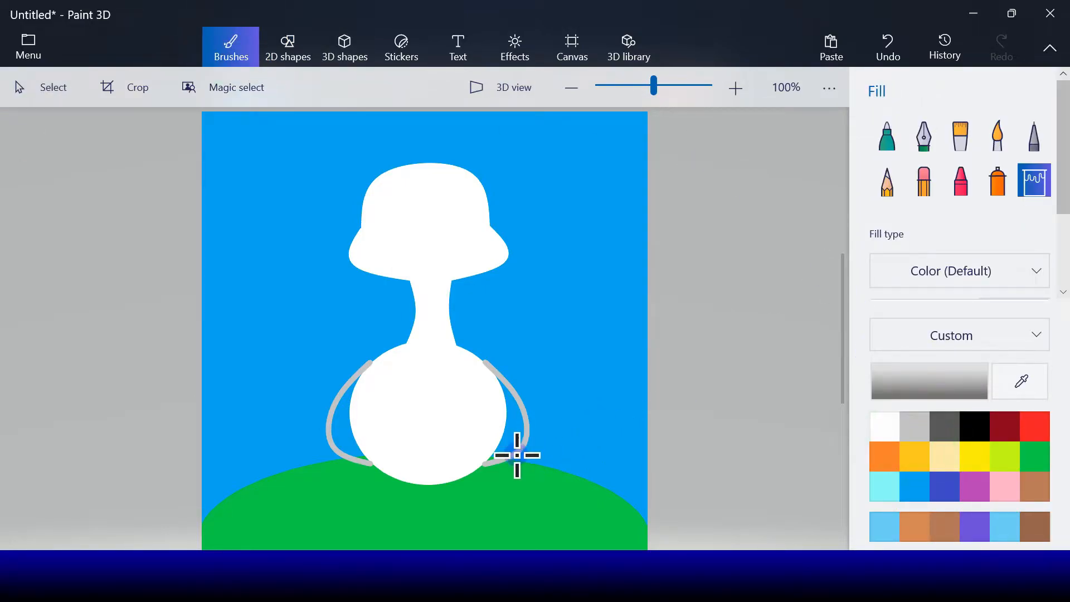
click(495, 457)
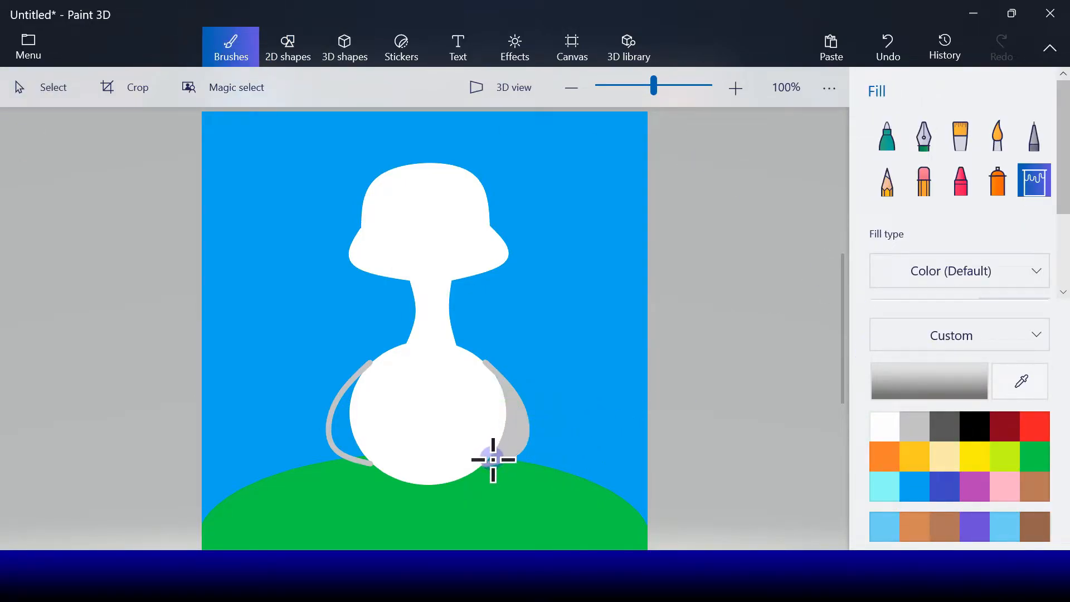
click(339, 428)
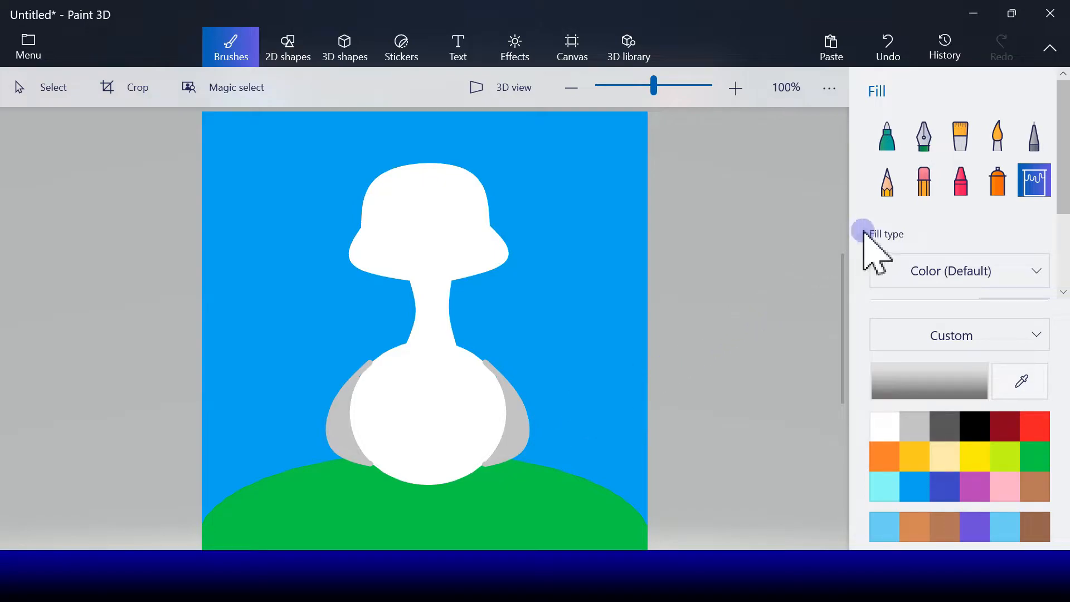
Step: Draw a small narrow upright oval with the Circle shape on top of the head and set its outline to white
click(302, 47)
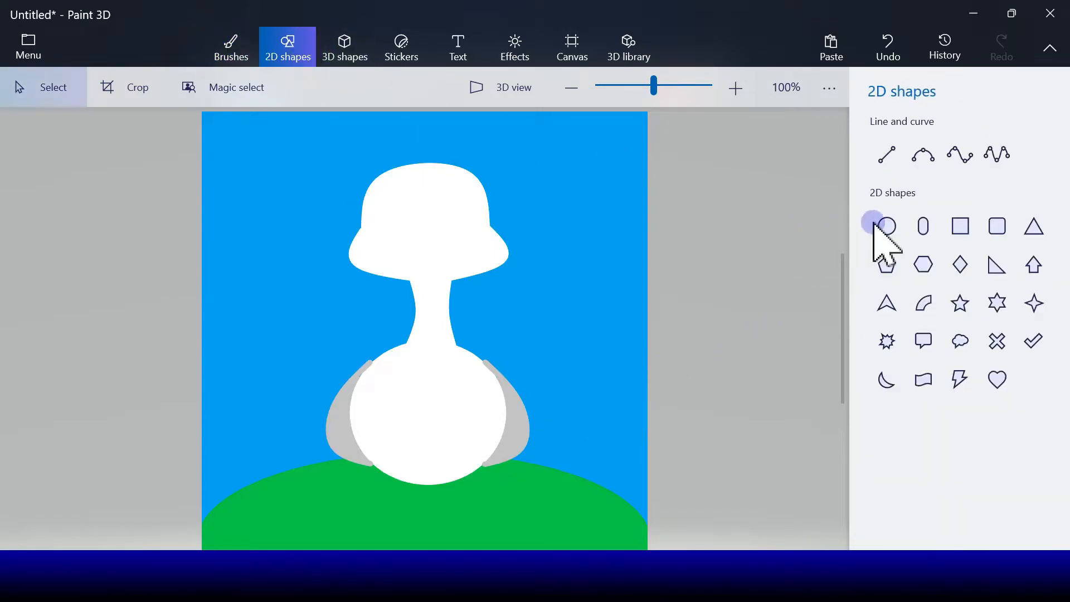
click(887, 227)
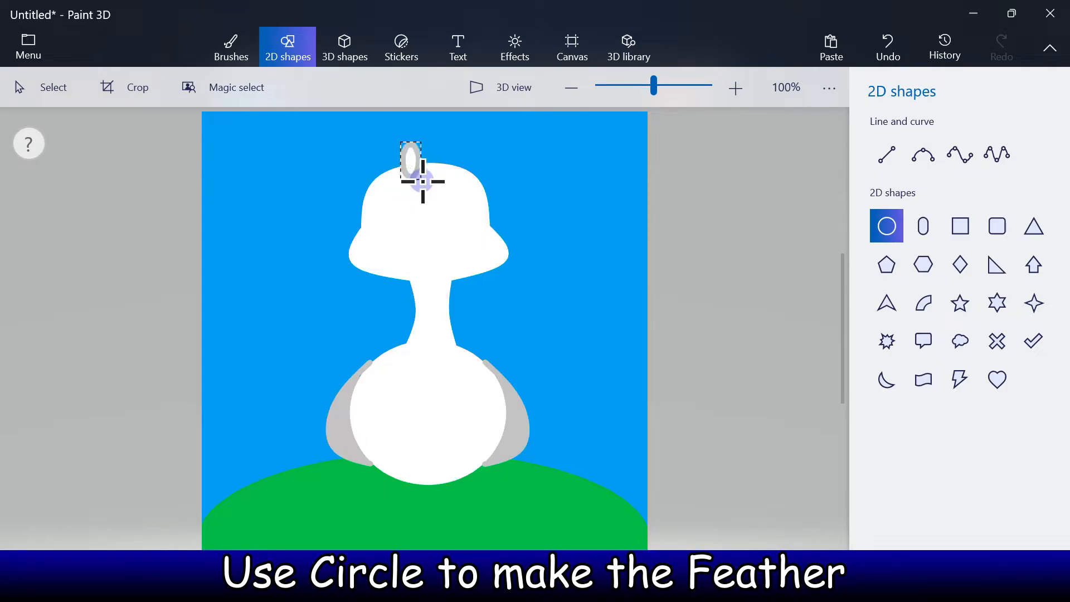
drag(426, 181, 425, 181)
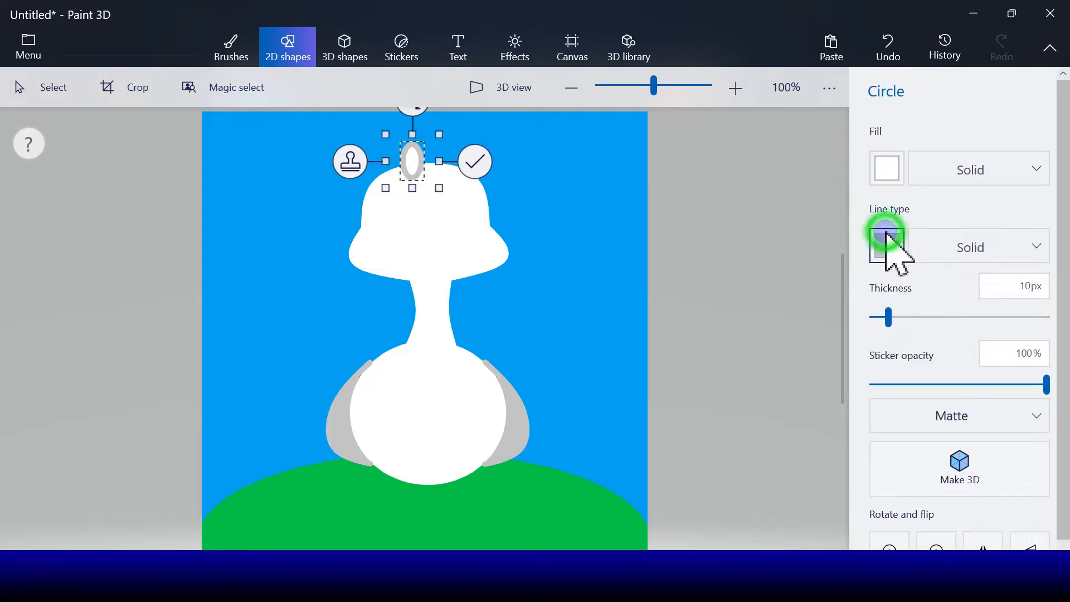
click(867, 245)
click(820, 308)
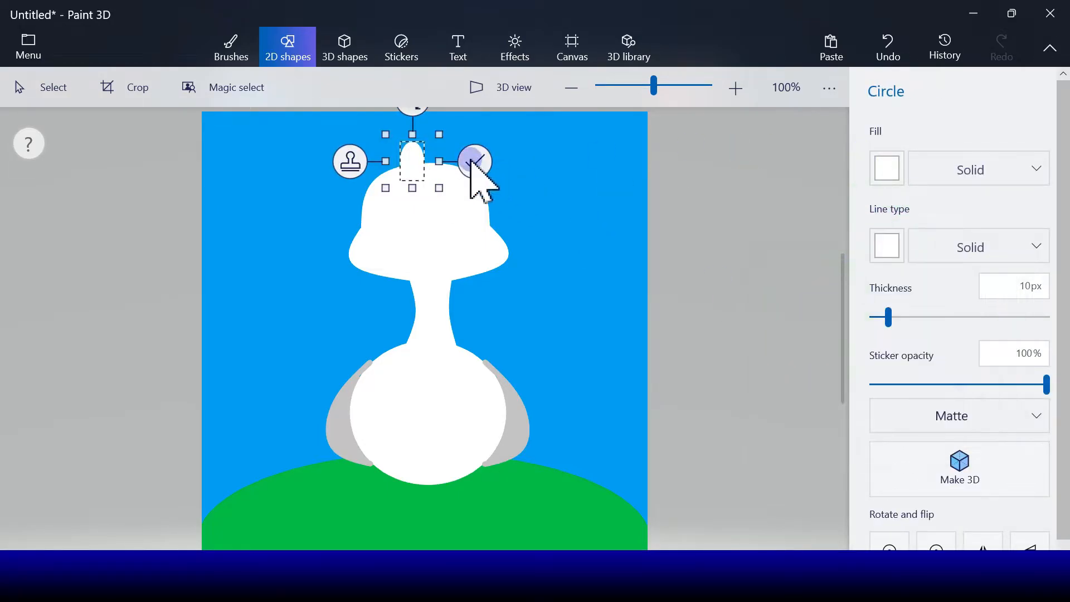
Step: Tilt the small oval to the left, make it slimmer and place it on top of the head as a feather
drag(413, 107, 387, 119)
drag(408, 200, 411, 190)
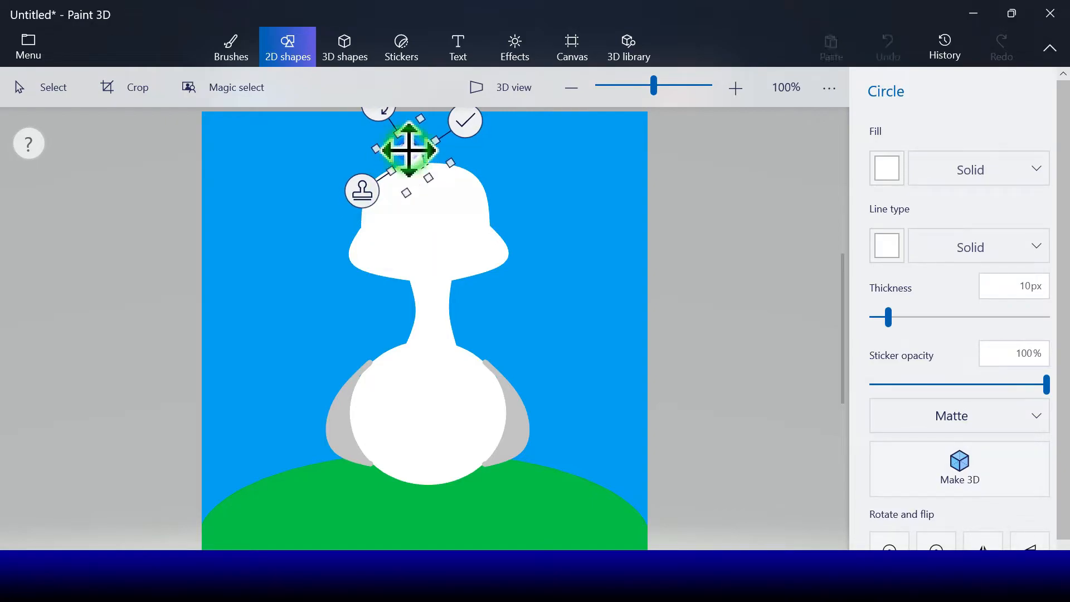
drag(411, 147, 410, 147)
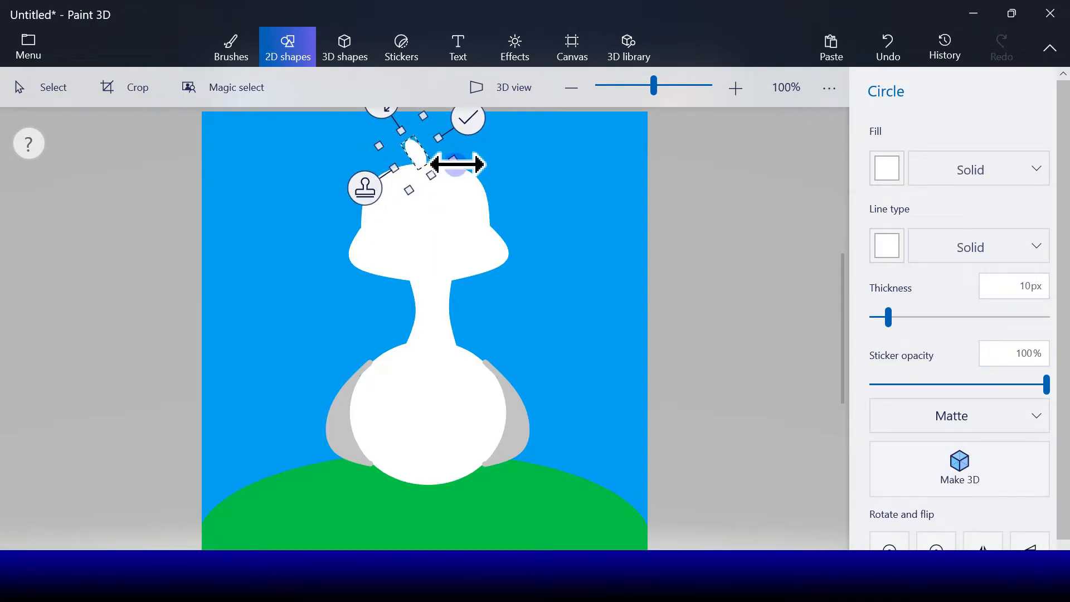
drag(452, 162, 418, 154)
Step: Stamp the feather and rotate the other one to the right, placing it beside the first so the two form a V
click(363, 191)
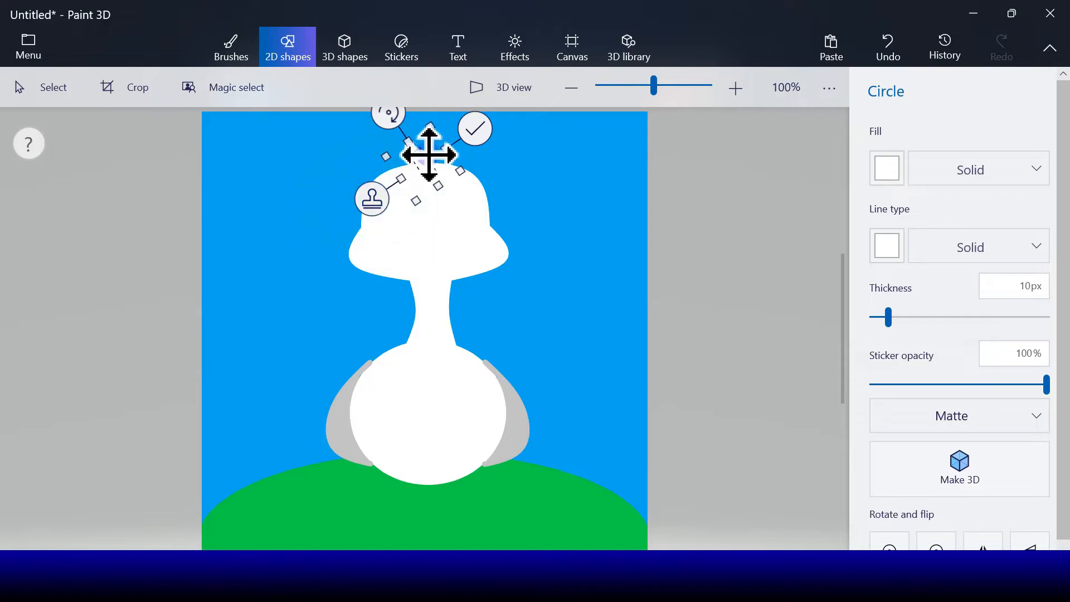
drag(389, 116, 435, 153)
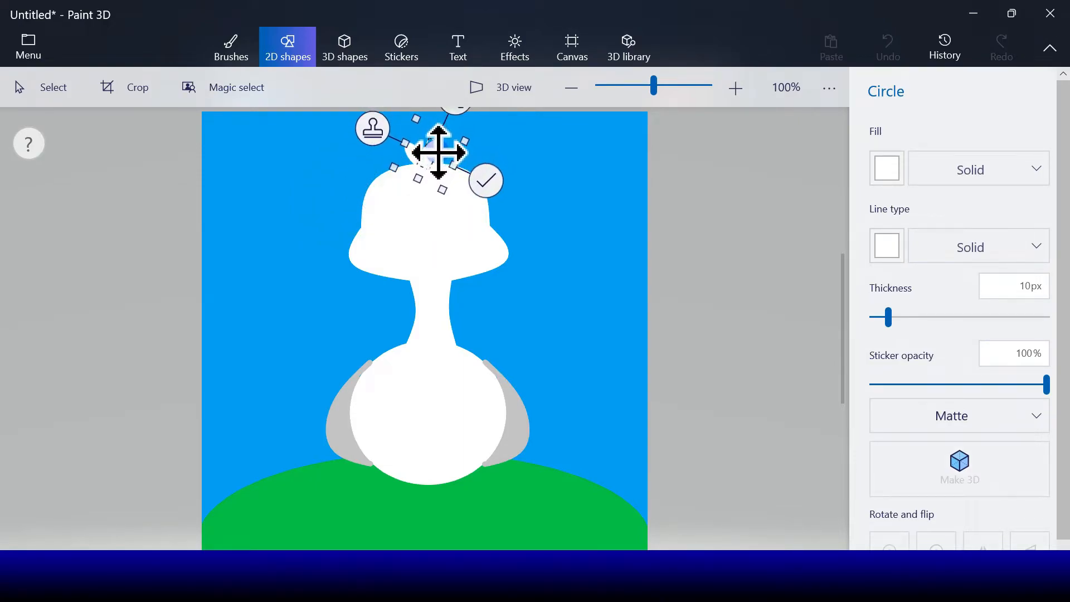
click(490, 182)
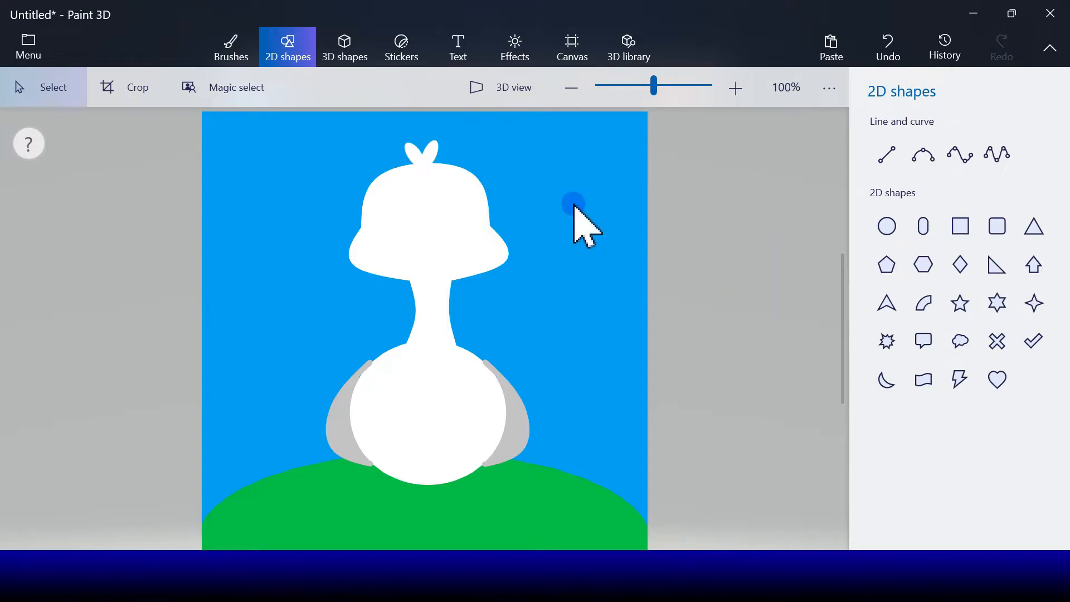
Step: Draw a circle on the face for the left eye and set both its outline and fill to light yellow
click(890, 233)
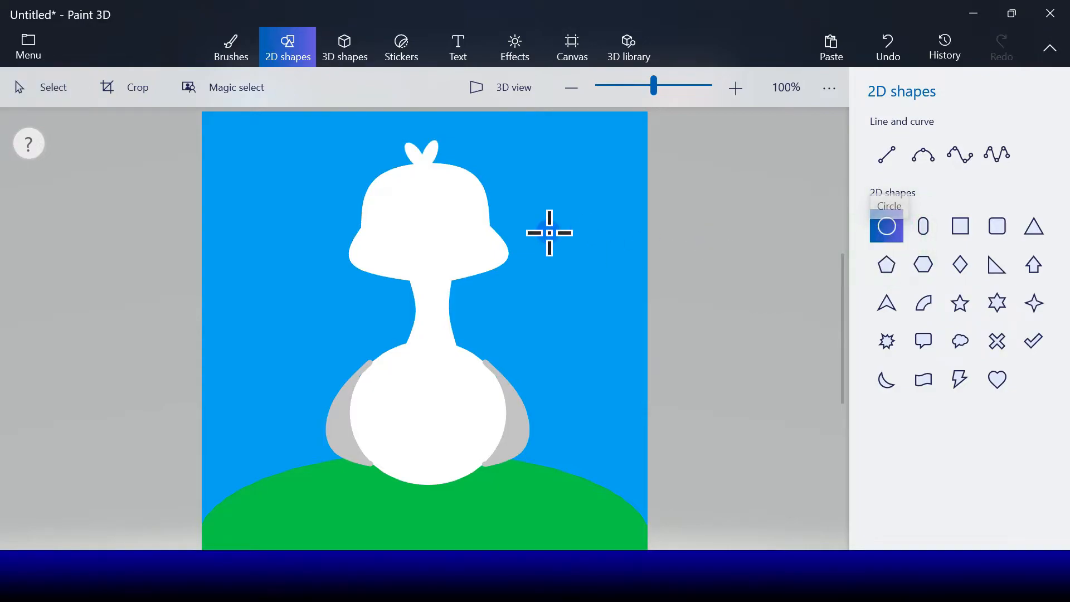
drag(388, 191, 434, 238)
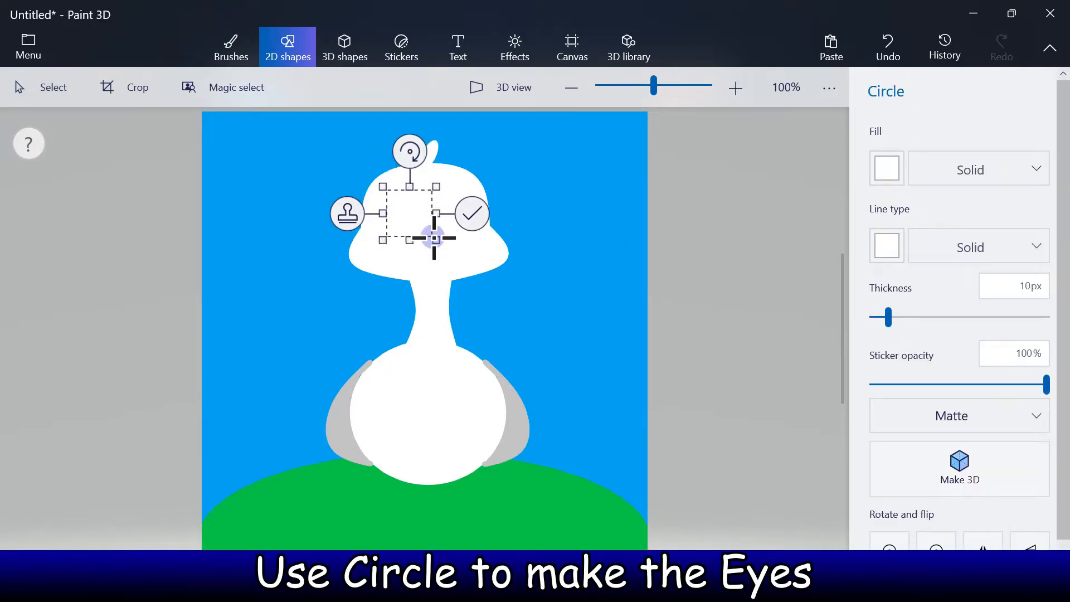
click(886, 246)
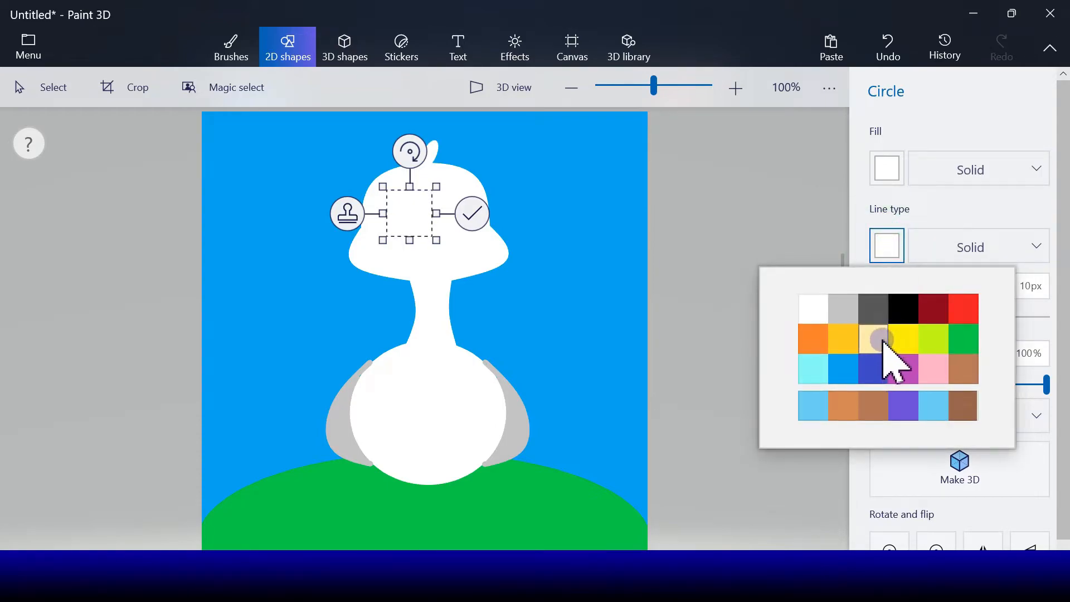
click(863, 346)
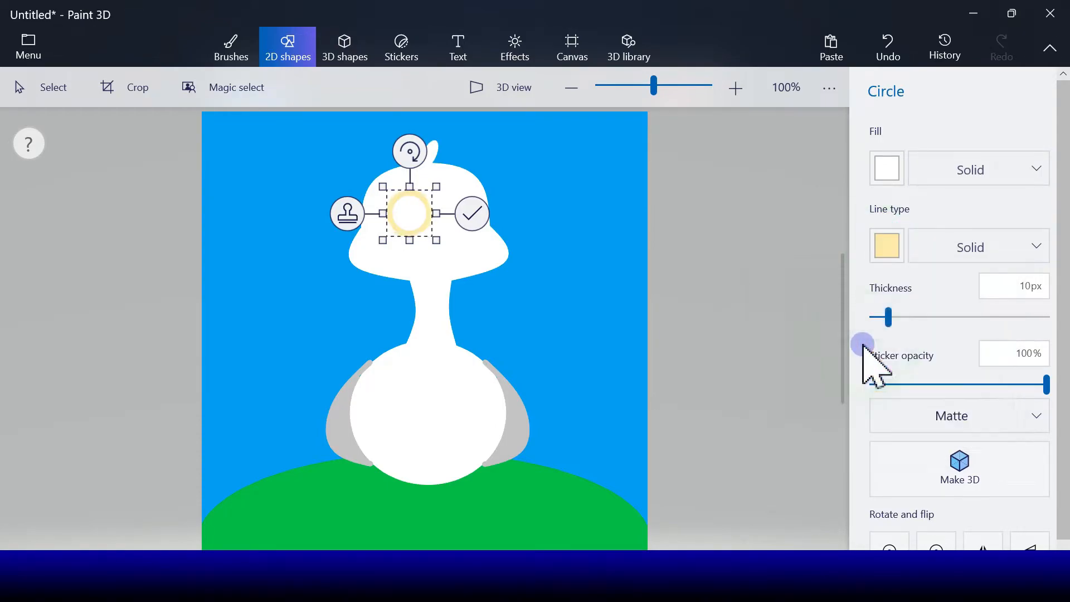
click(885, 174)
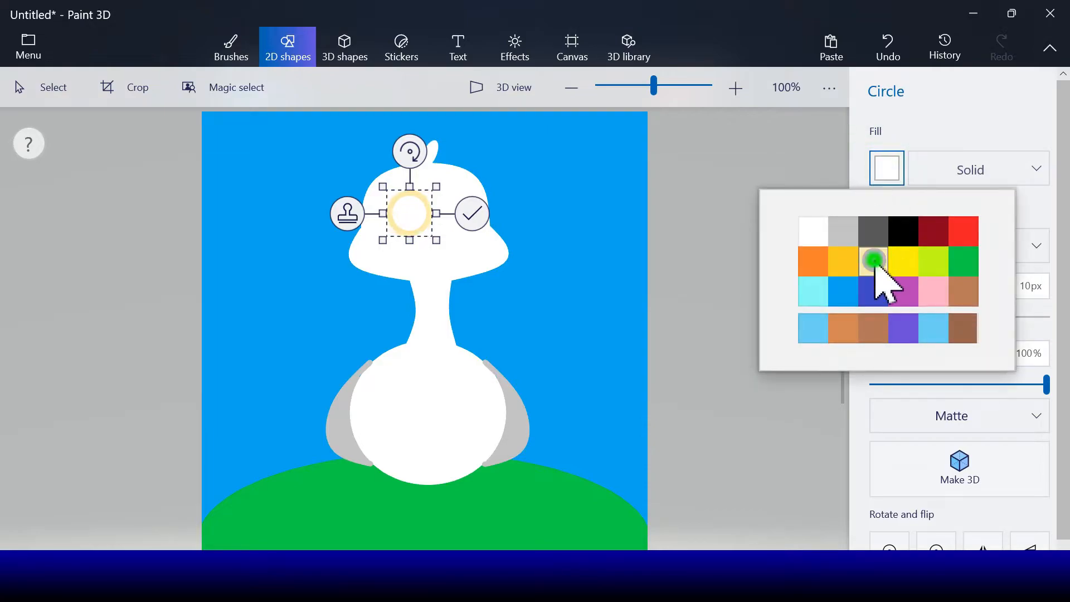
click(873, 261)
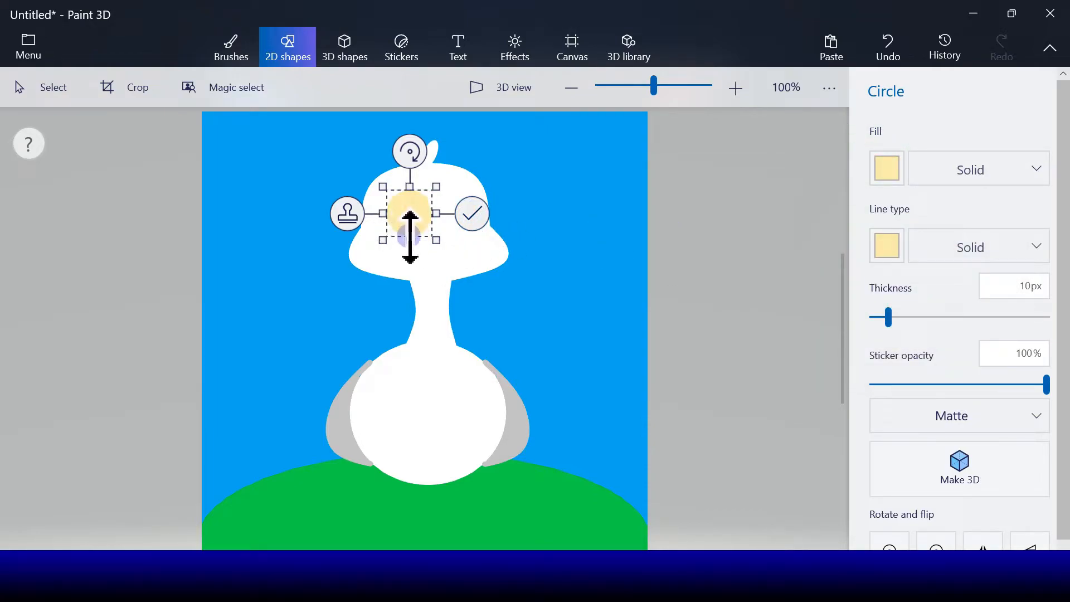
Step: Position the light yellow circle as the left eye, stamp it, and stamp a matching one beside it as the right eye
mouse_move(418, 225)
mouse_down()
mouse_move(430, 240)
mouse_move(407, 220)
mouse_up()
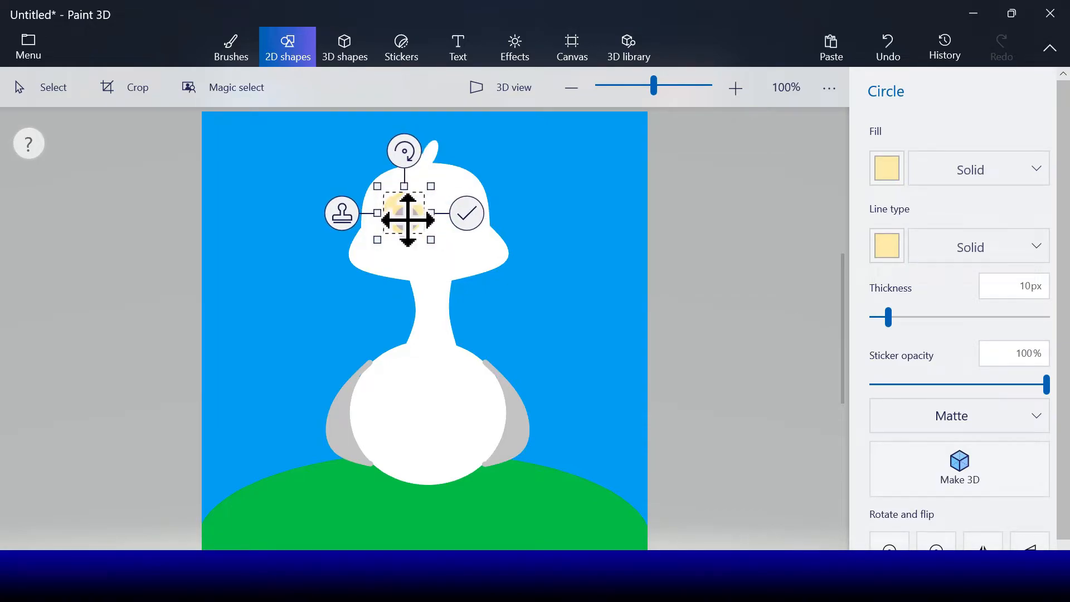
click(343, 215)
drag(426, 219, 464, 212)
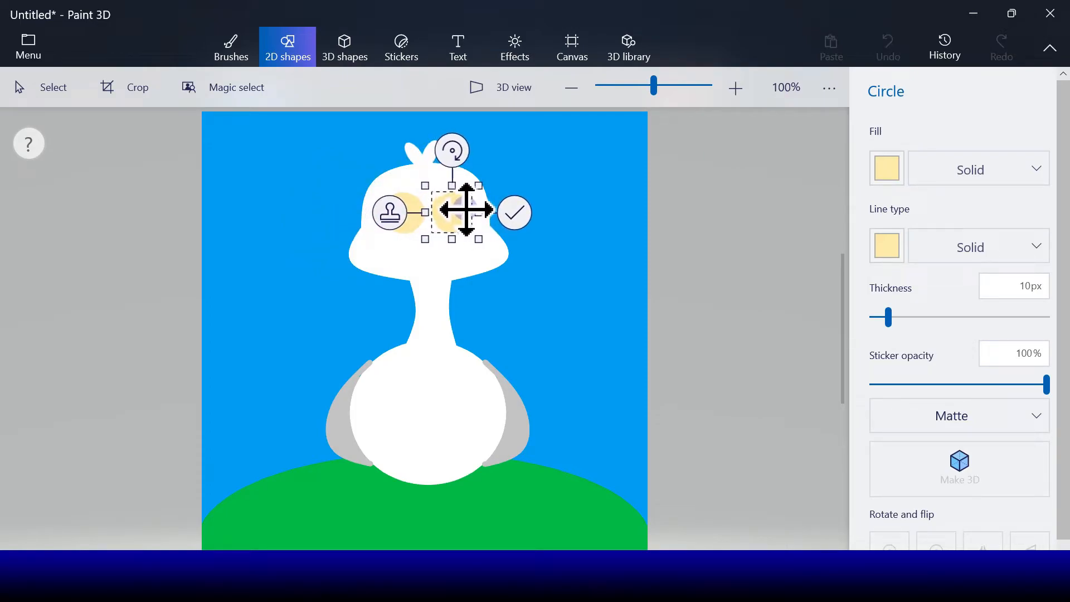
drag(468, 210, 468, 210)
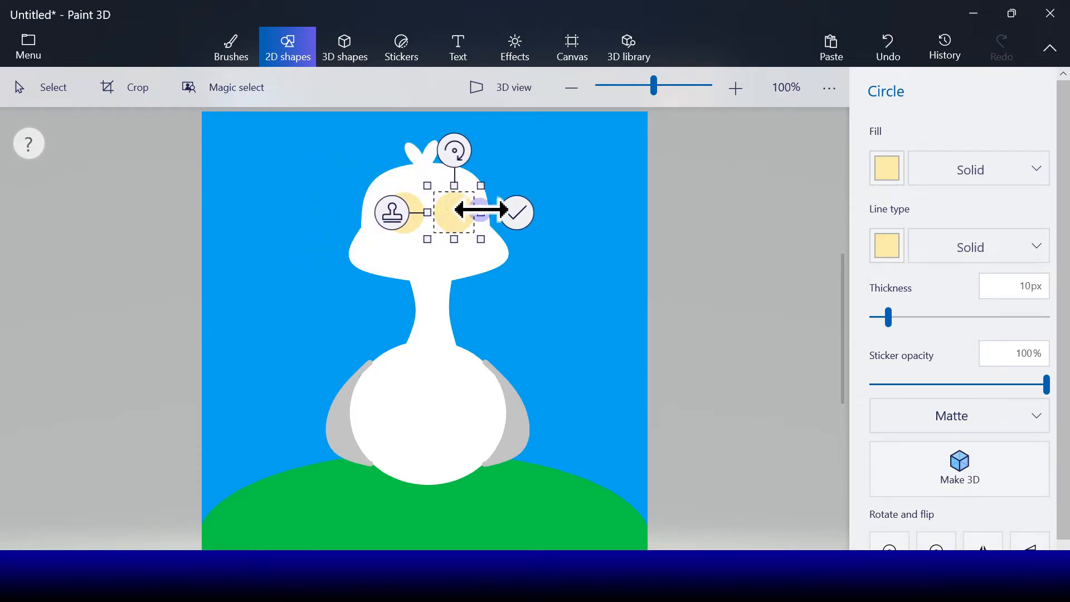
click(390, 212)
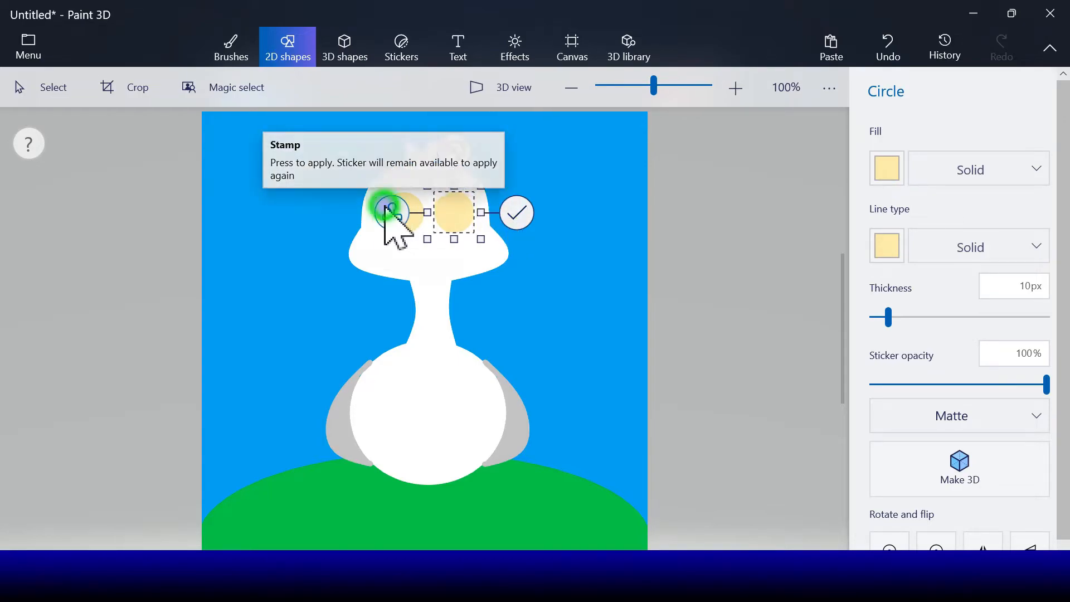
Step: Set the circle's fill and outline to black and stamp it as a pupil over the right eye and the left eye
click(886, 168)
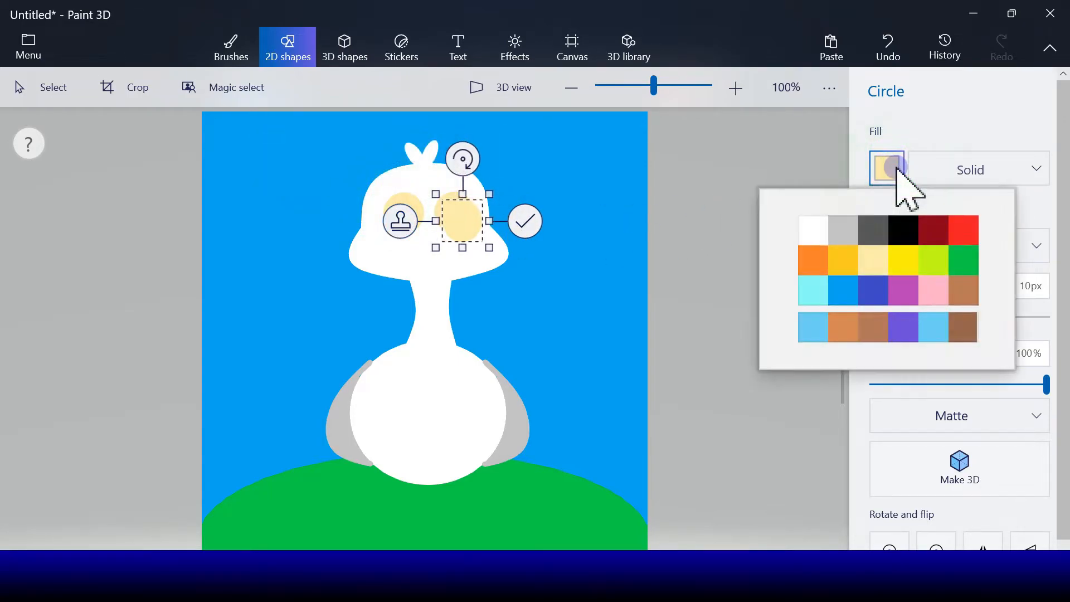
click(903, 236)
click(888, 245)
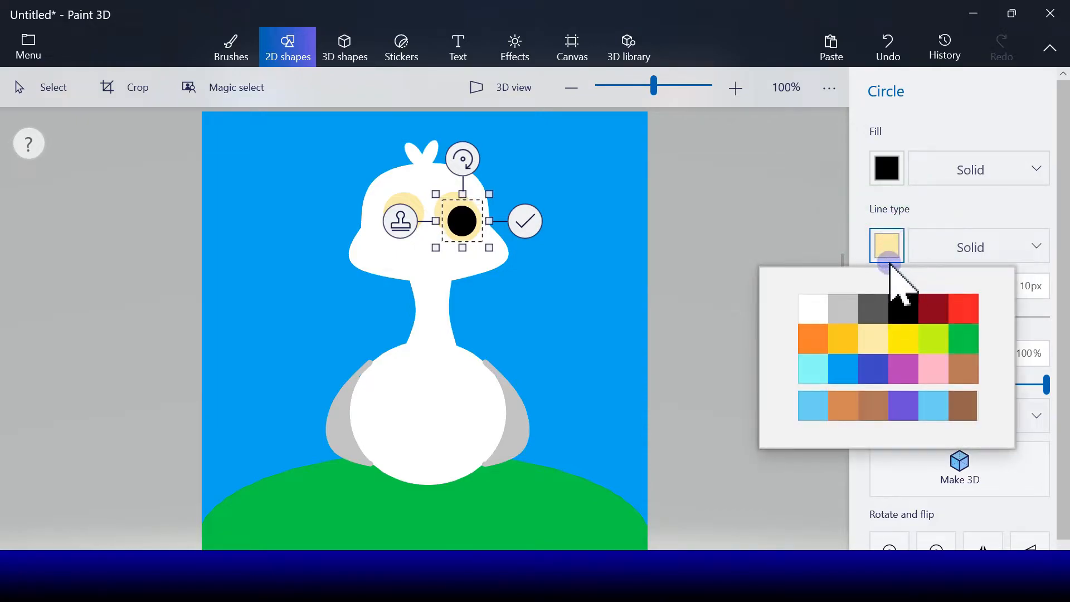
click(903, 308)
drag(471, 222, 461, 218)
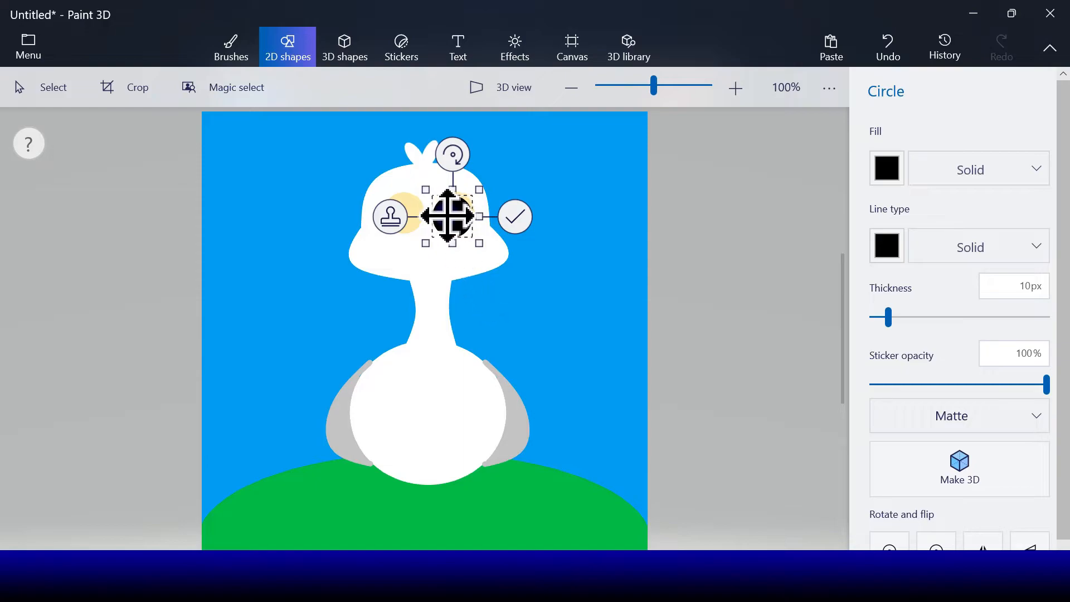
mouse_move(448, 216)
mouse_down()
mouse_move(456, 236)
mouse_move(448, 217)
mouse_up()
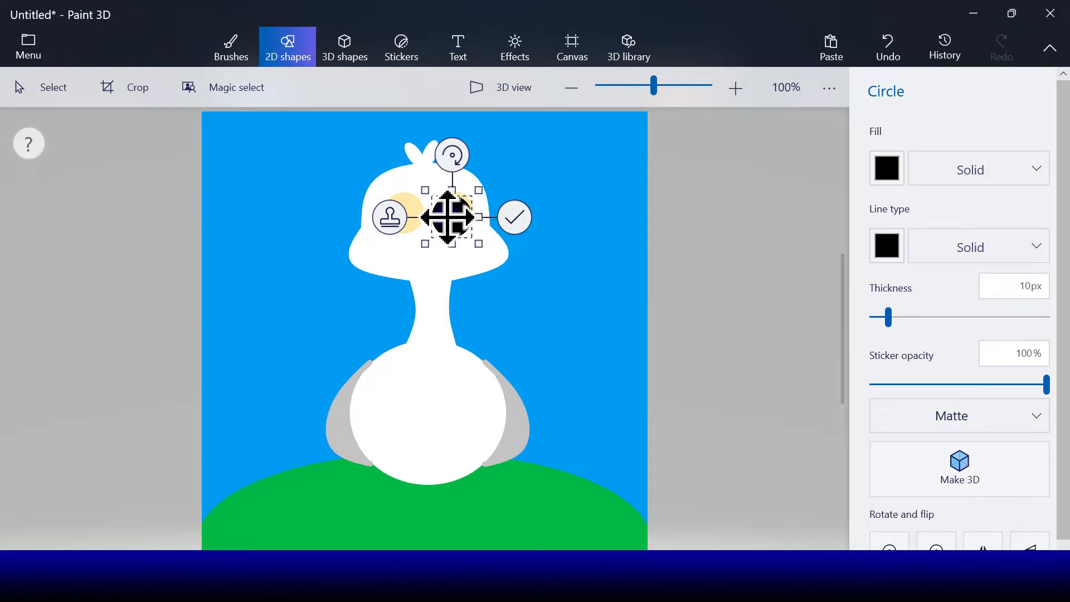
drag(397, 219, 413, 222)
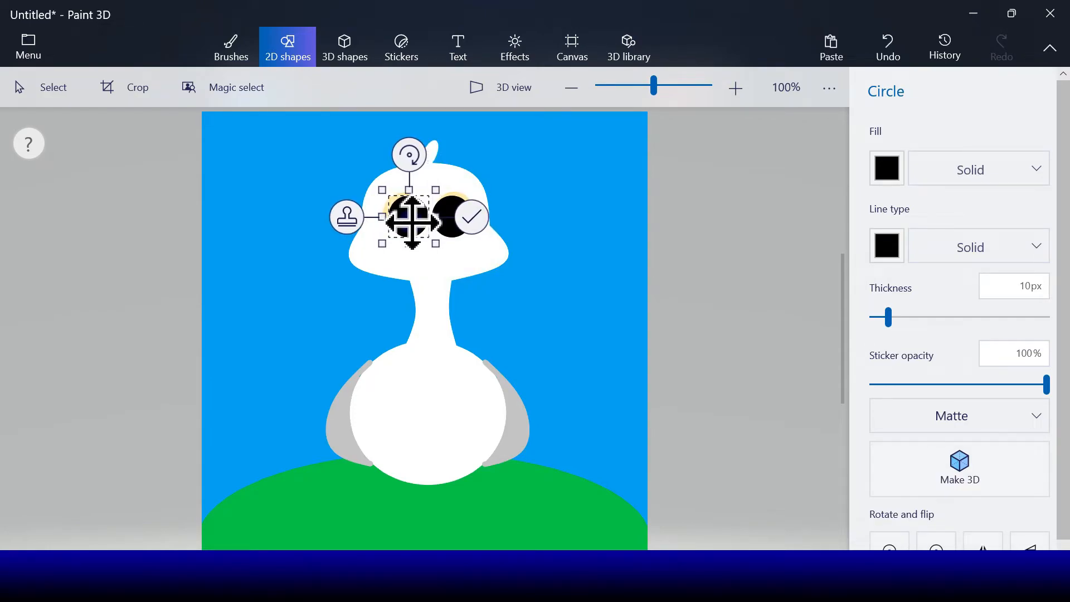
drag(403, 223, 411, 231)
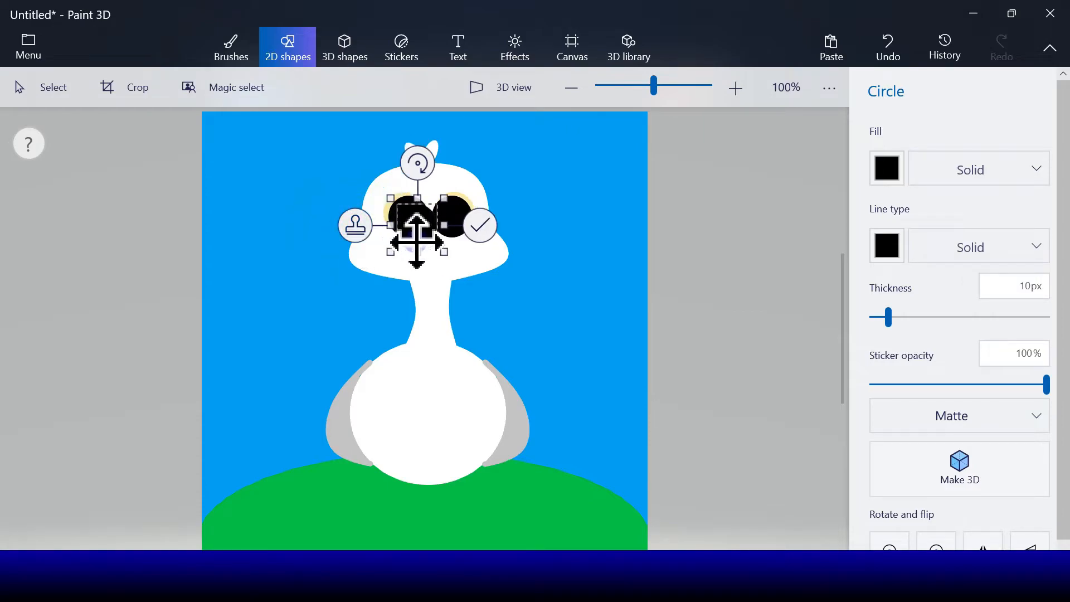
Step: Set the circle's fill and outline to white, shrink it, and place it as a small highlight at the upper left of each pupil
click(892, 167)
click(819, 225)
click(887, 247)
click(819, 295)
drag(444, 251, 410, 216)
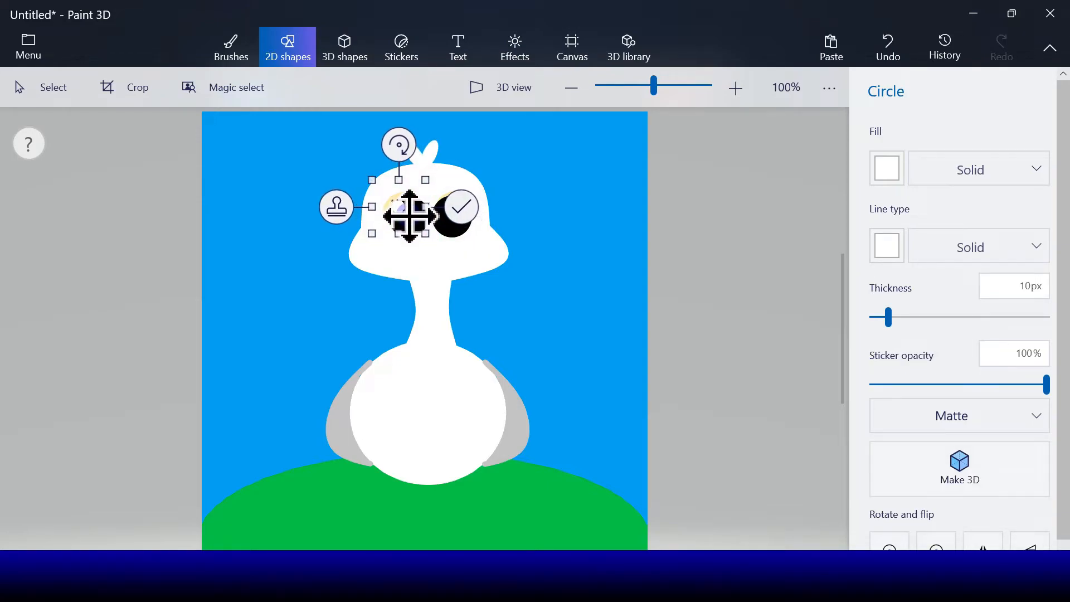
click(342, 210)
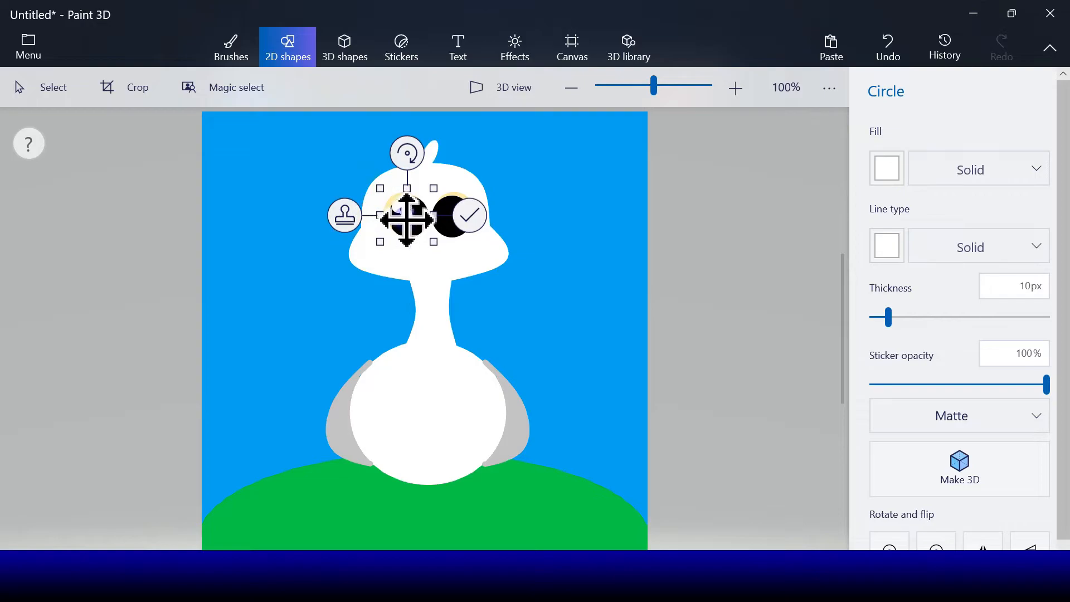
drag(411, 219, 445, 213)
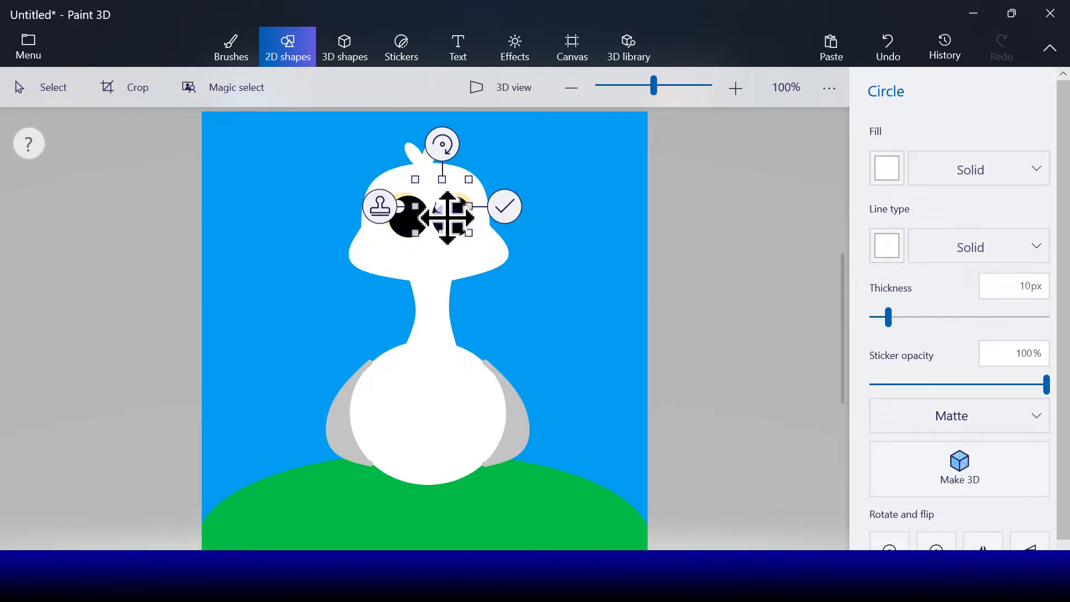
click(502, 210)
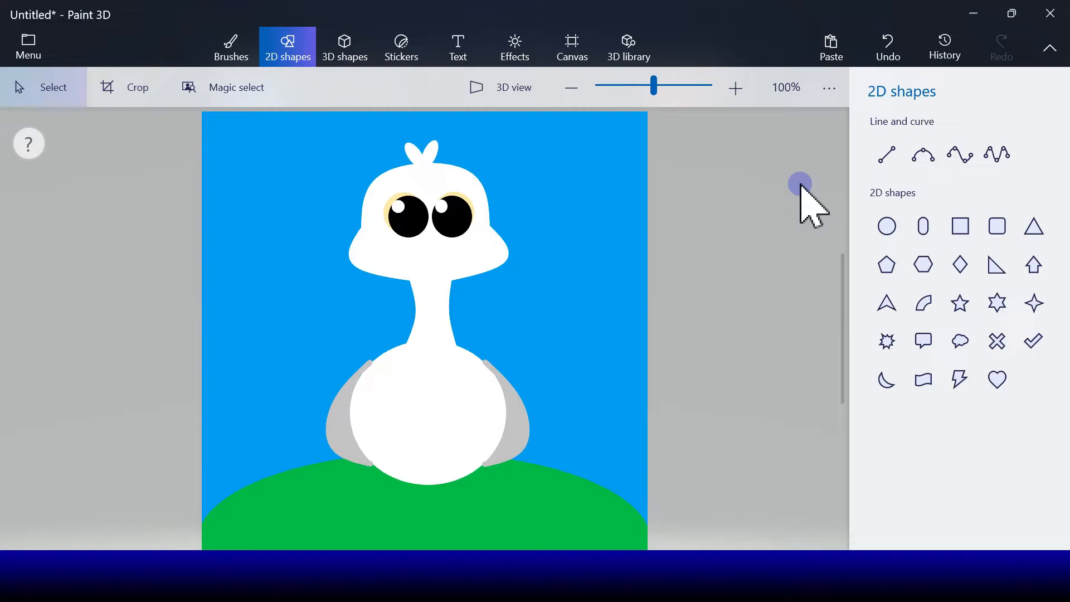
Step: Draw a gold 5-point curve below the eyes and bend it into the upper beak line with a central peak
click(996, 158)
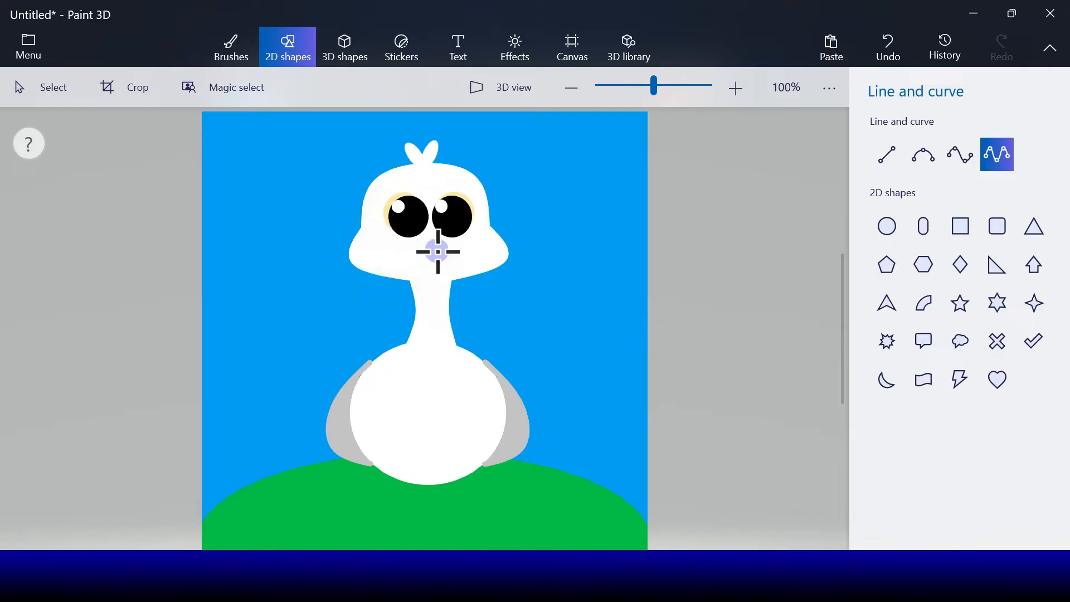
drag(467, 250, 386, 249)
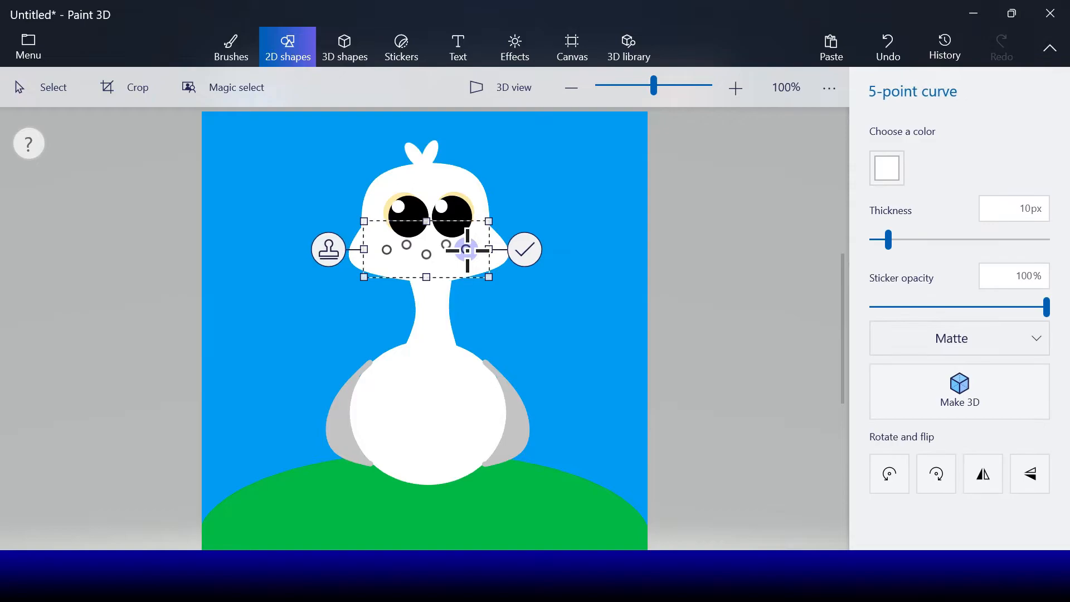
click(886, 166)
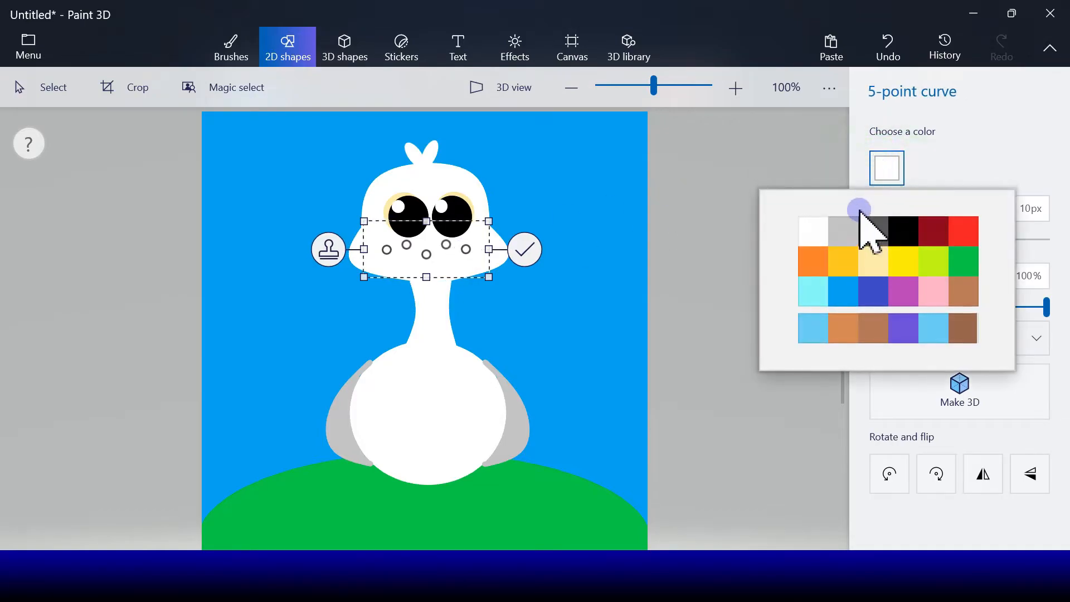
click(841, 262)
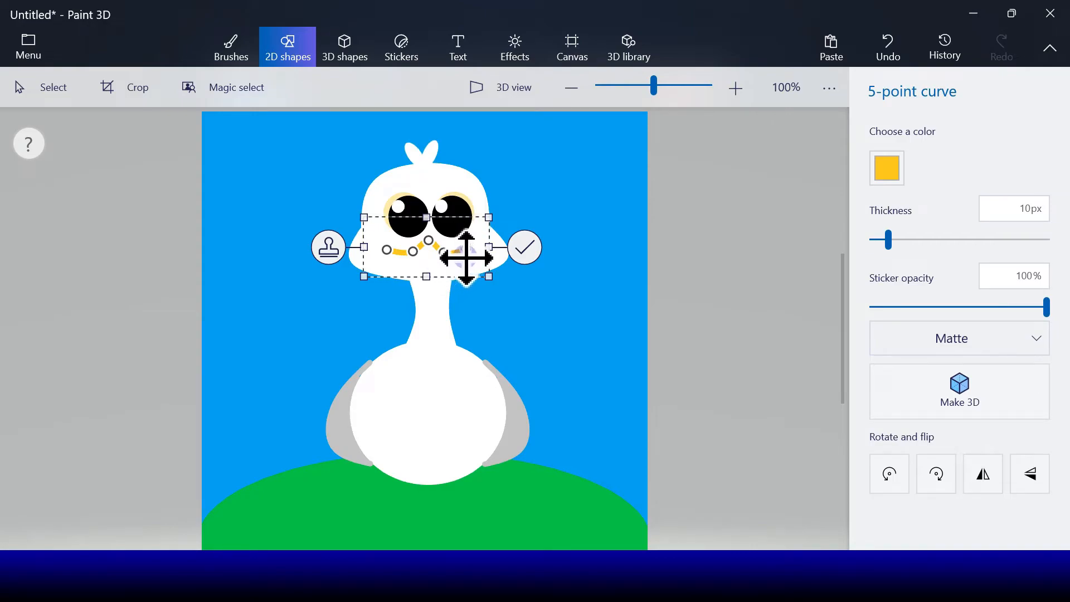
drag(464, 260, 466, 259)
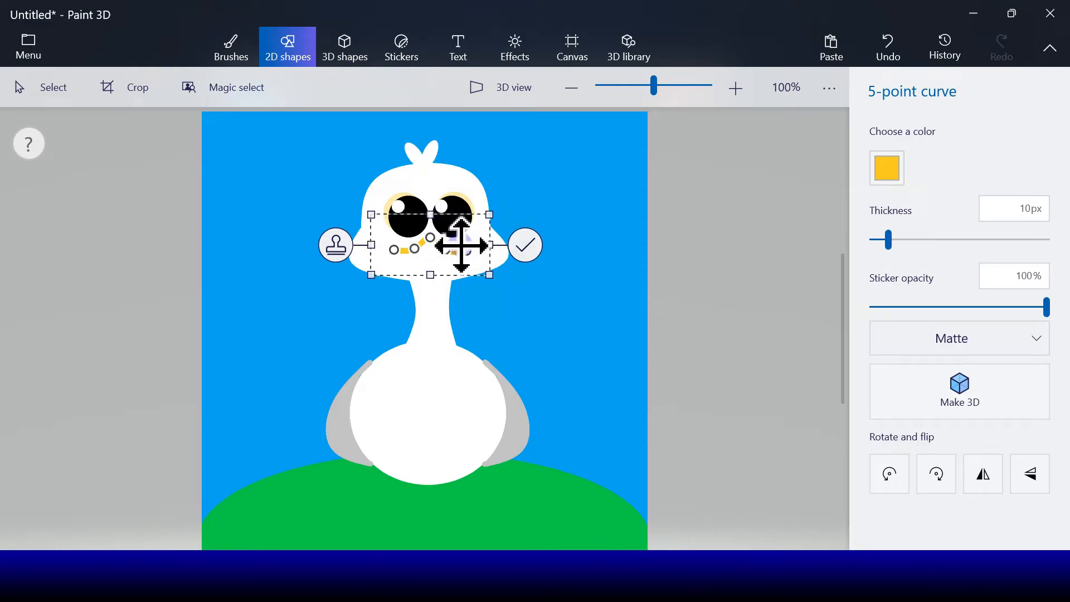
click(524, 246)
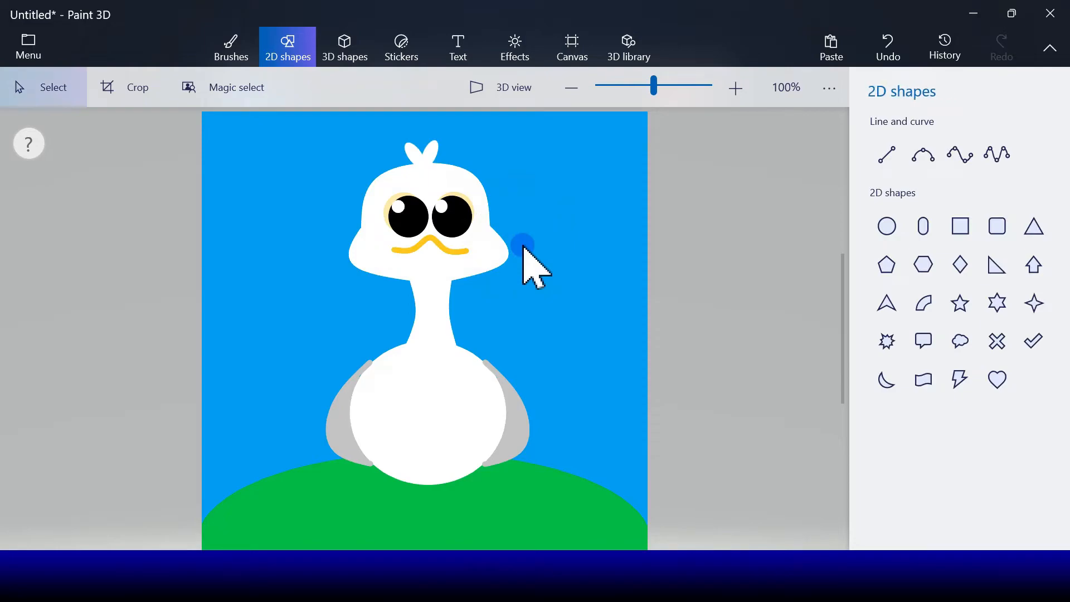
Step: Draw an orange 4-point curve under the upper beak line and bend it into a U-shaped lower beak
click(923, 156)
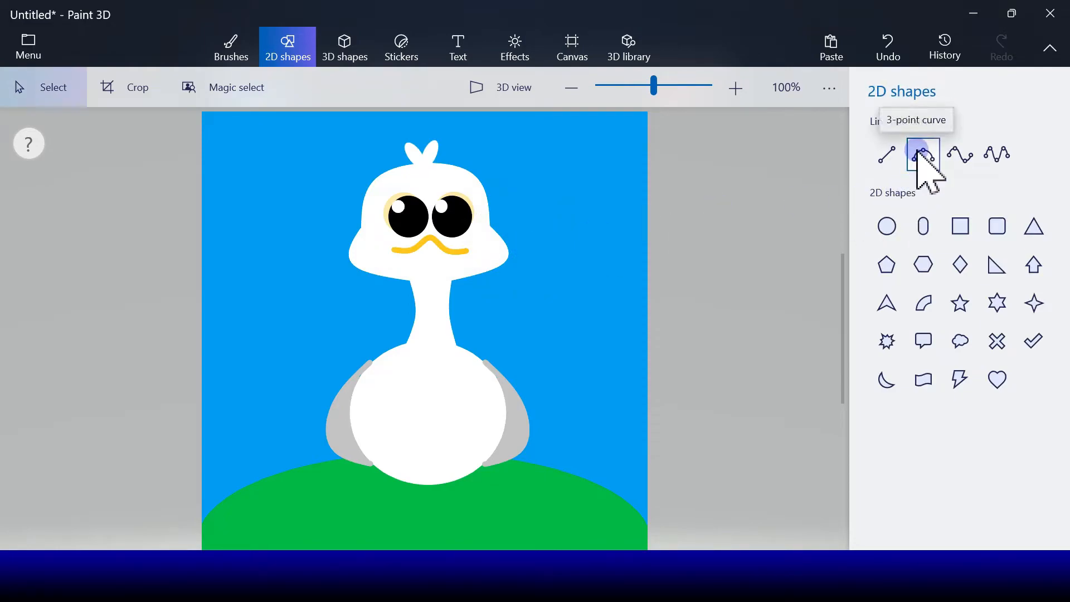
click(956, 155)
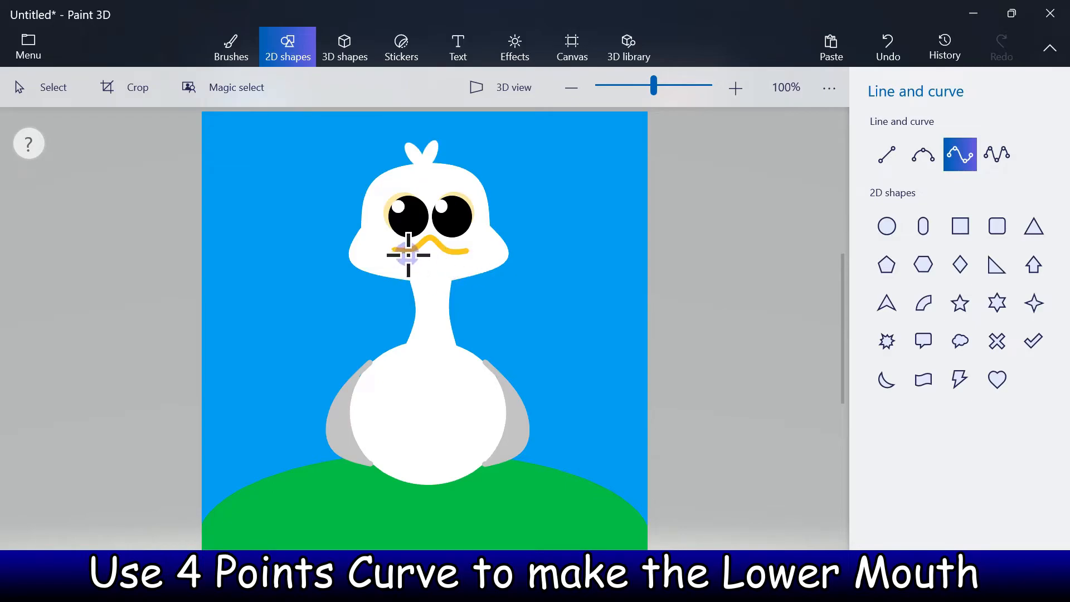
drag(408, 256, 452, 255)
click(886, 165)
click(816, 266)
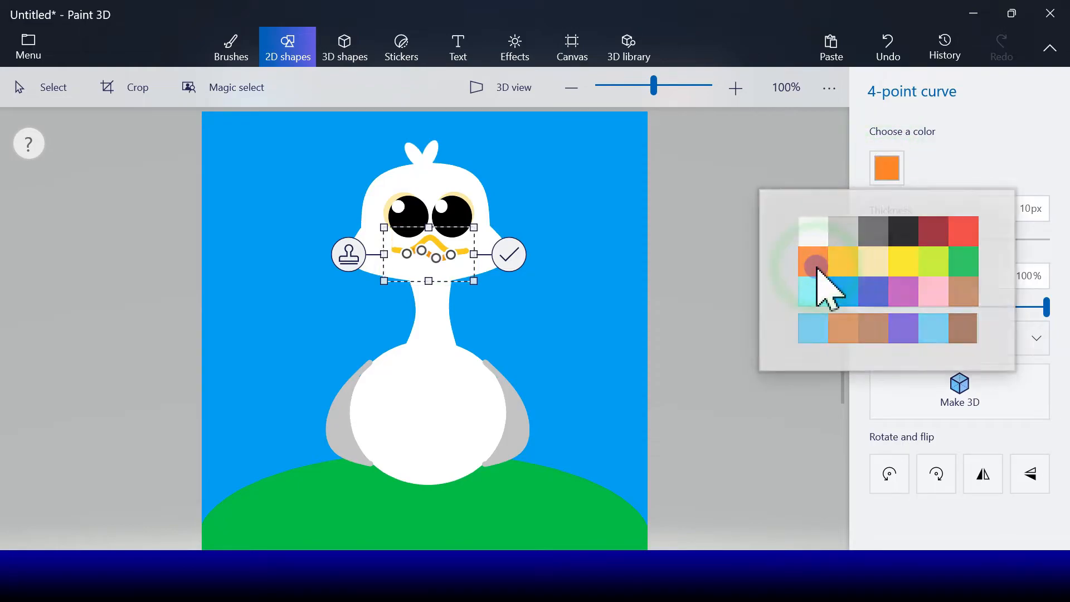
mouse_move(422, 250)
mouse_down()
mouse_move(411, 269)
mouse_move(433, 268)
mouse_up()
click(510, 265)
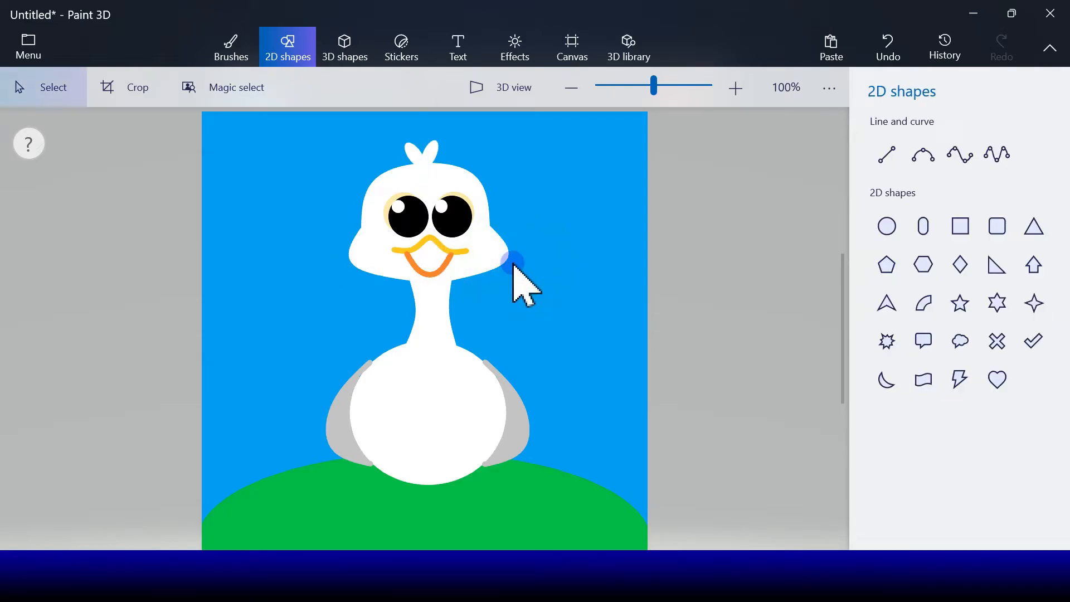
Step: Draw a gold 3-point curve between the upper beak line's ends and bend it slightly downward as the mouth line
click(927, 157)
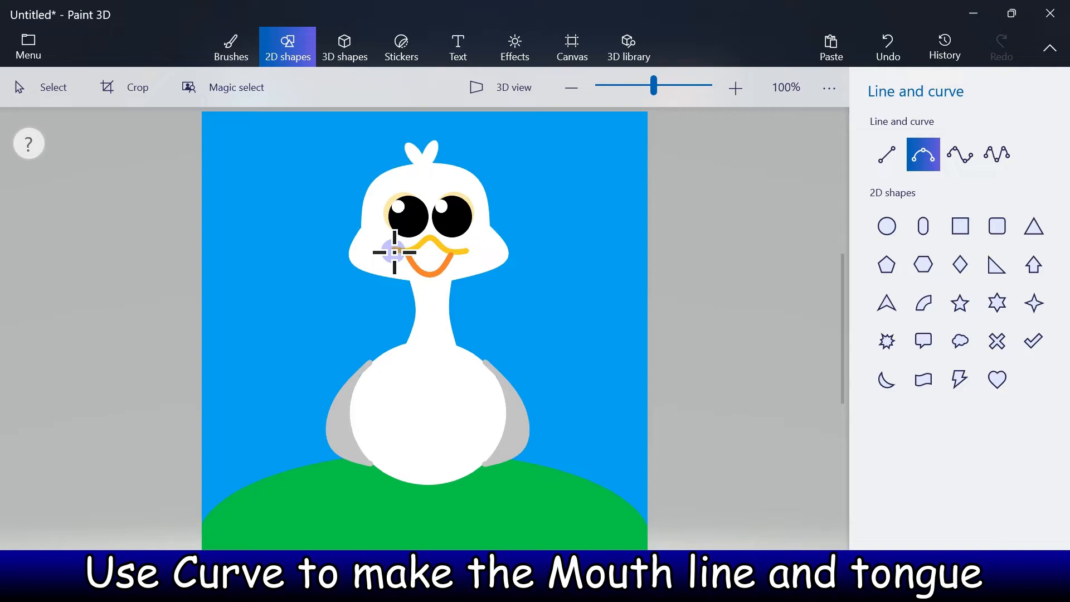
drag(394, 252, 468, 254)
click(892, 164)
click(848, 258)
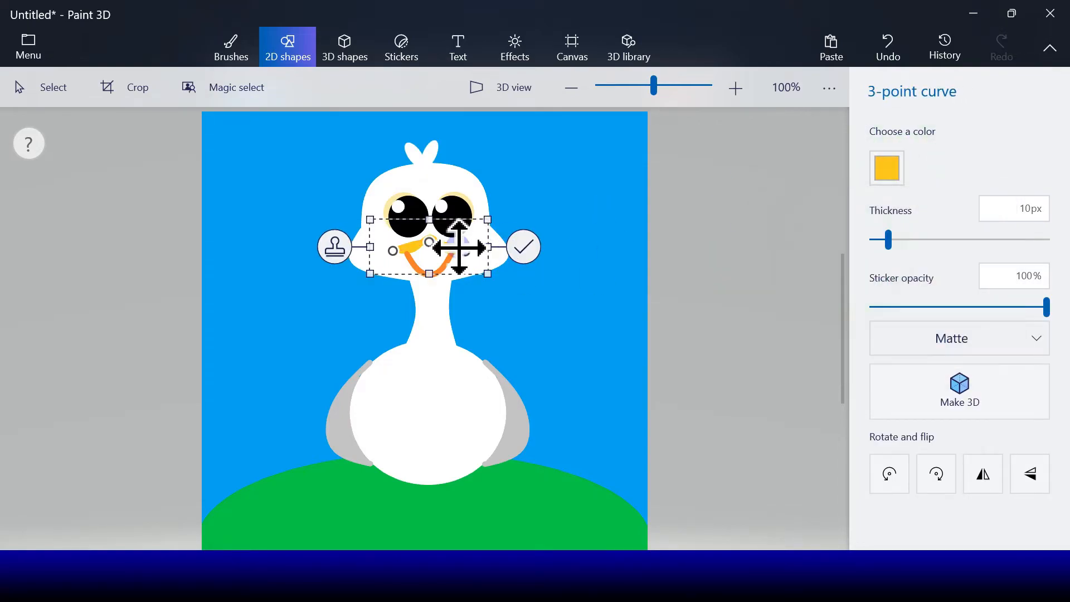
drag(430, 243, 425, 251)
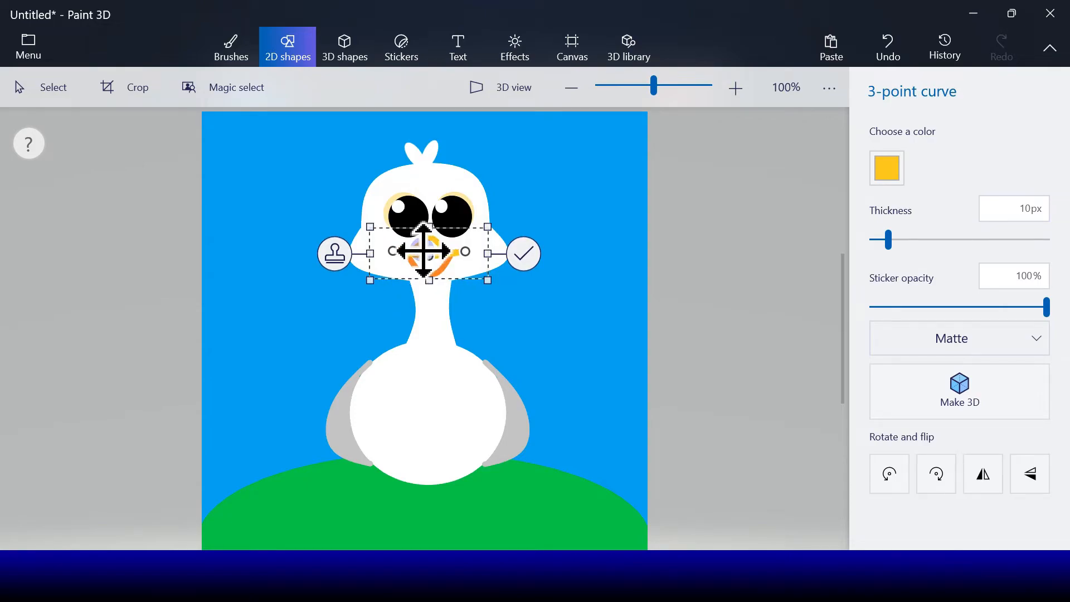
click(518, 256)
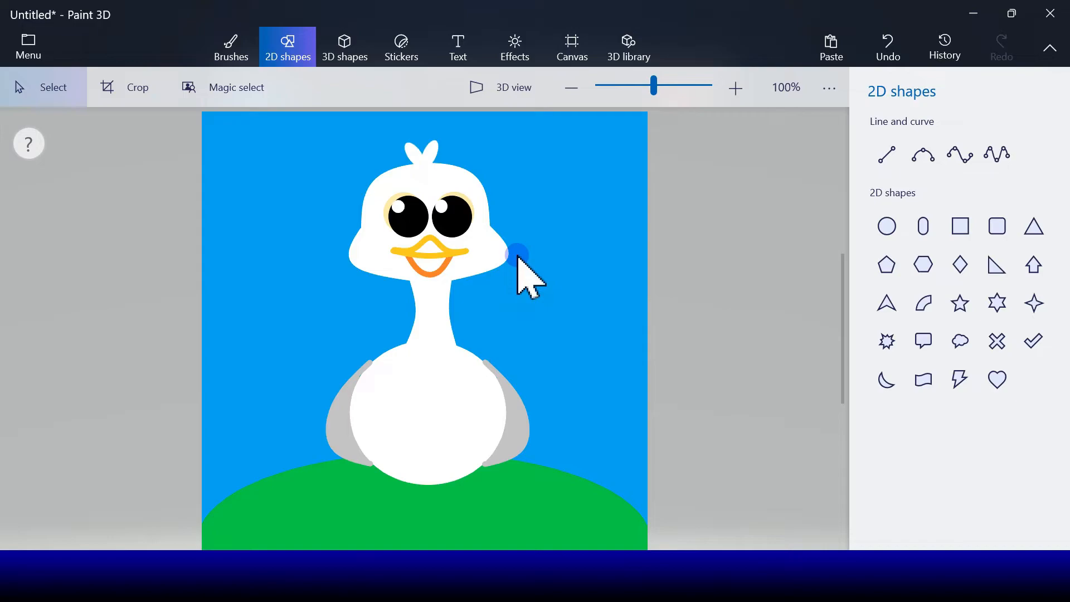
Step: Draw an orange 10 px 3-point curve inside the lower beak and arch it upward as the tongue's edge
click(922, 156)
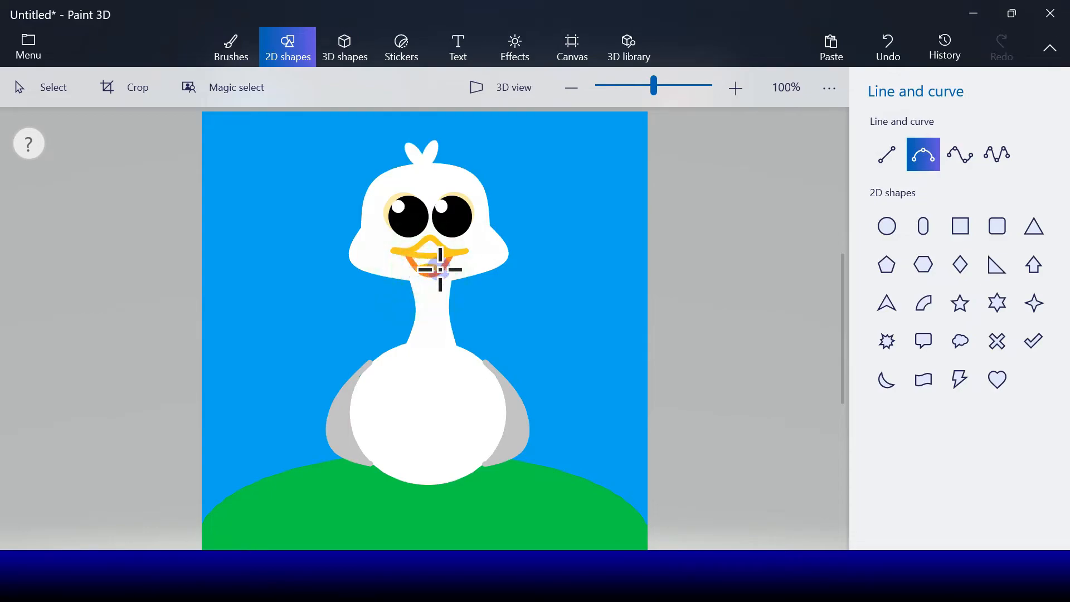
drag(442, 270, 441, 267)
click(884, 175)
click(825, 263)
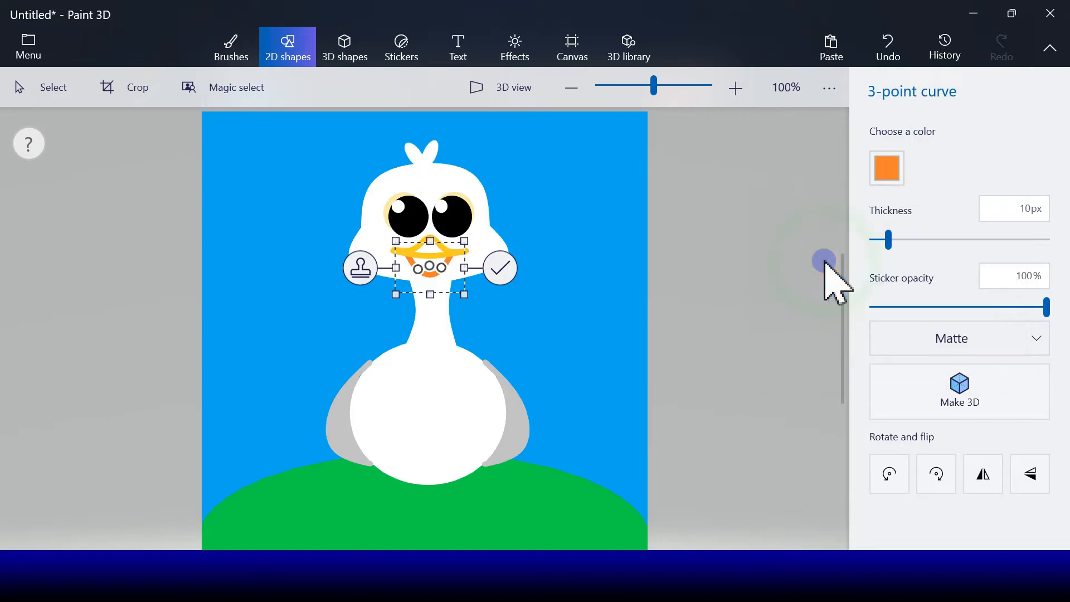
click(500, 269)
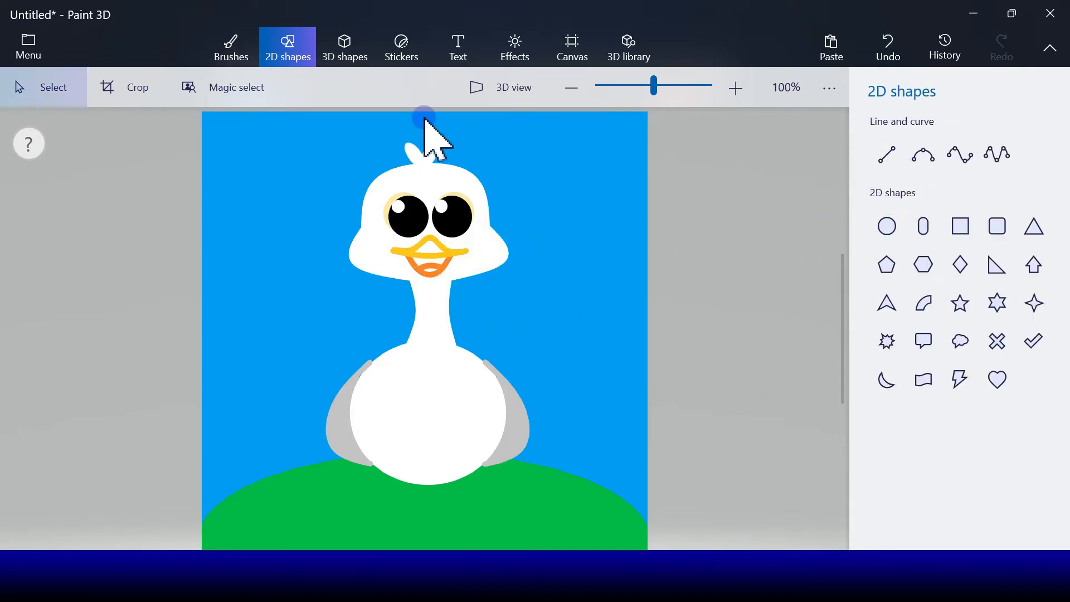
Step: Fill the upper beak with gold, the tongue area with orange, and the open mouth with dark red
click(241, 54)
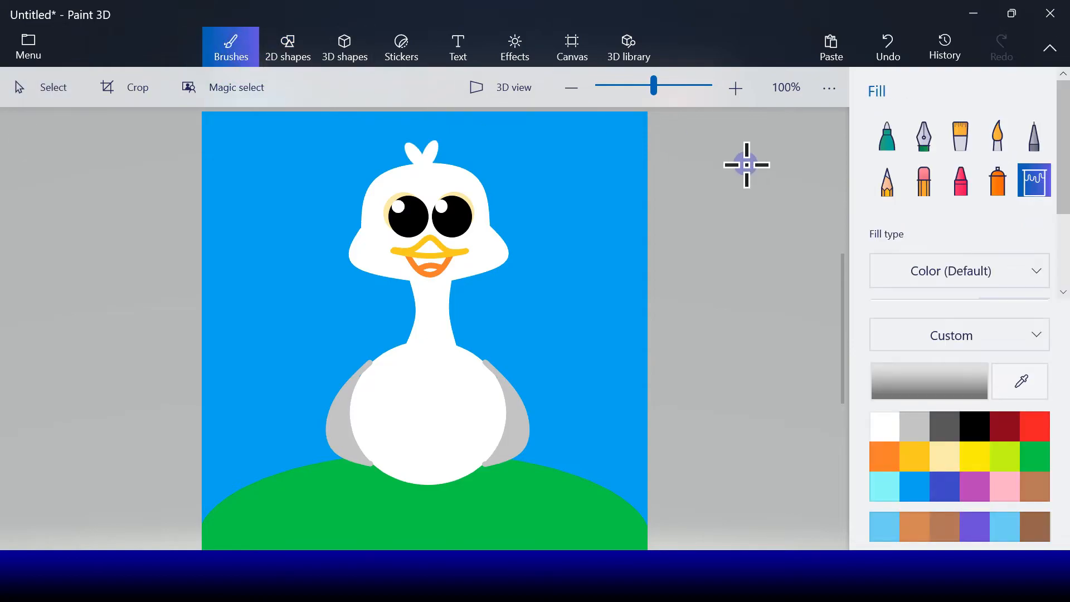
click(915, 455)
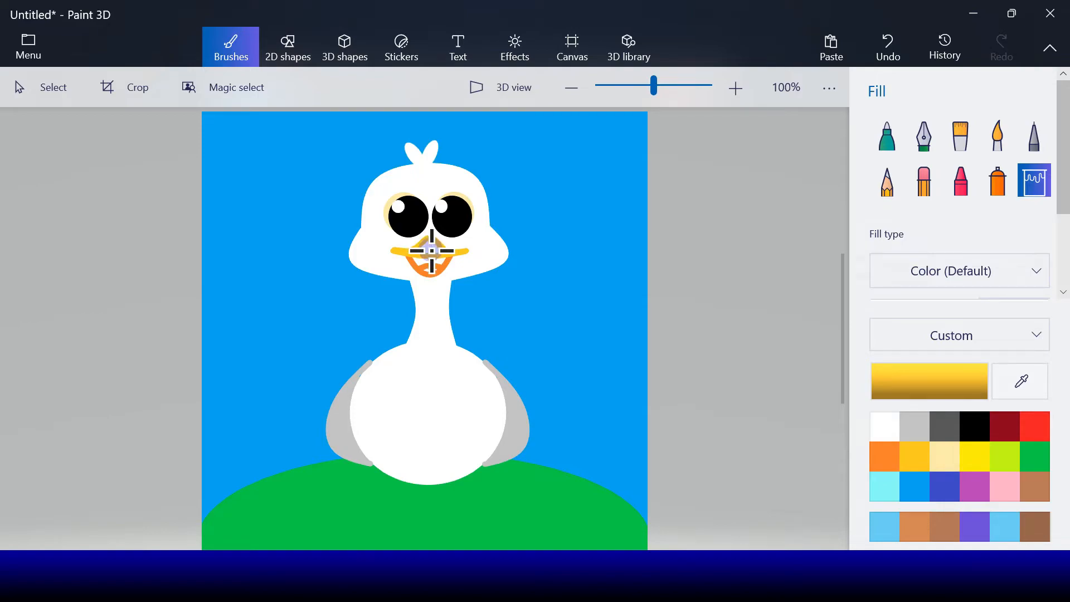
click(889, 455)
click(428, 267)
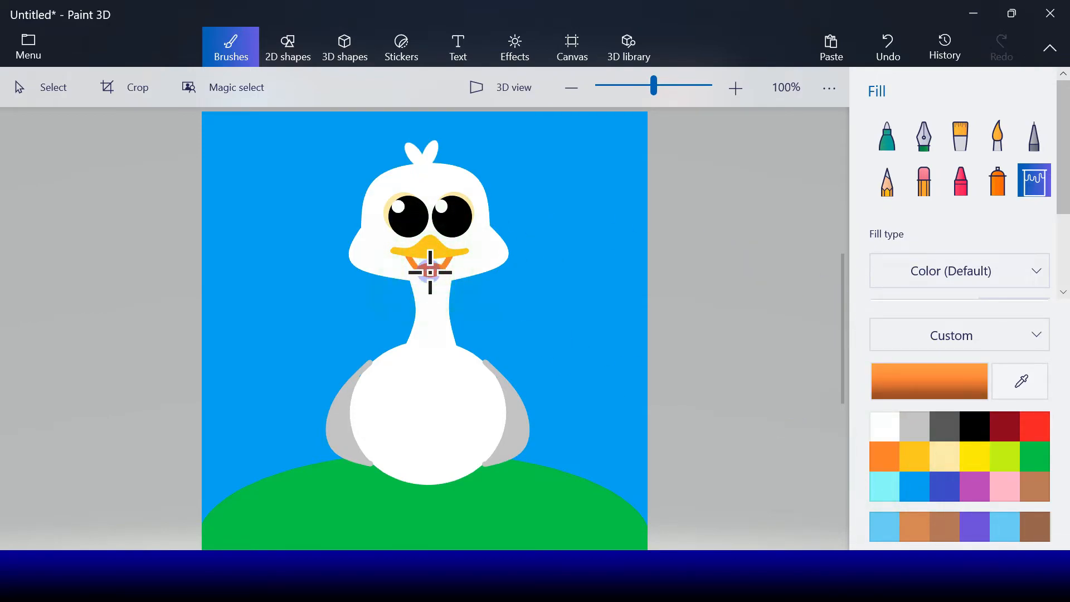
click(1005, 426)
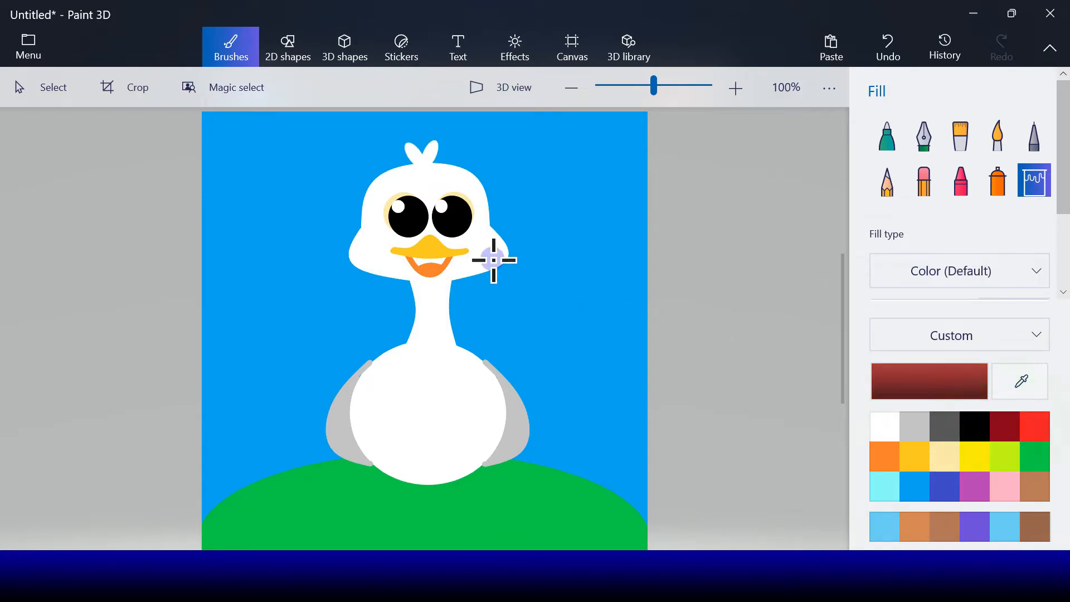
click(430, 259)
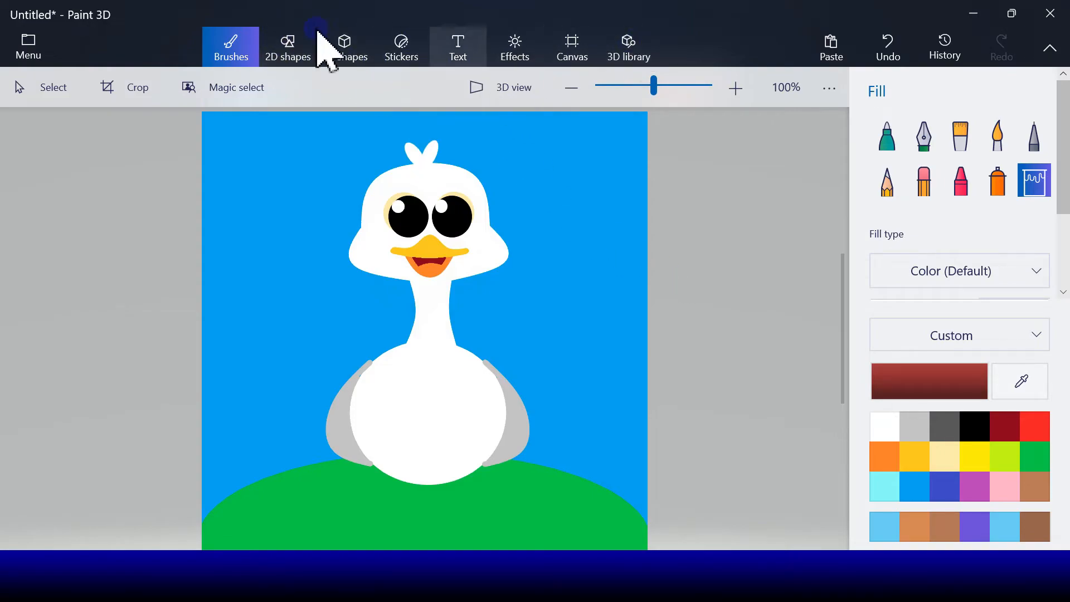
Step: Draw an orange 15 px line slanting down and outward from the body's lower edge as the left leg
click(289, 44)
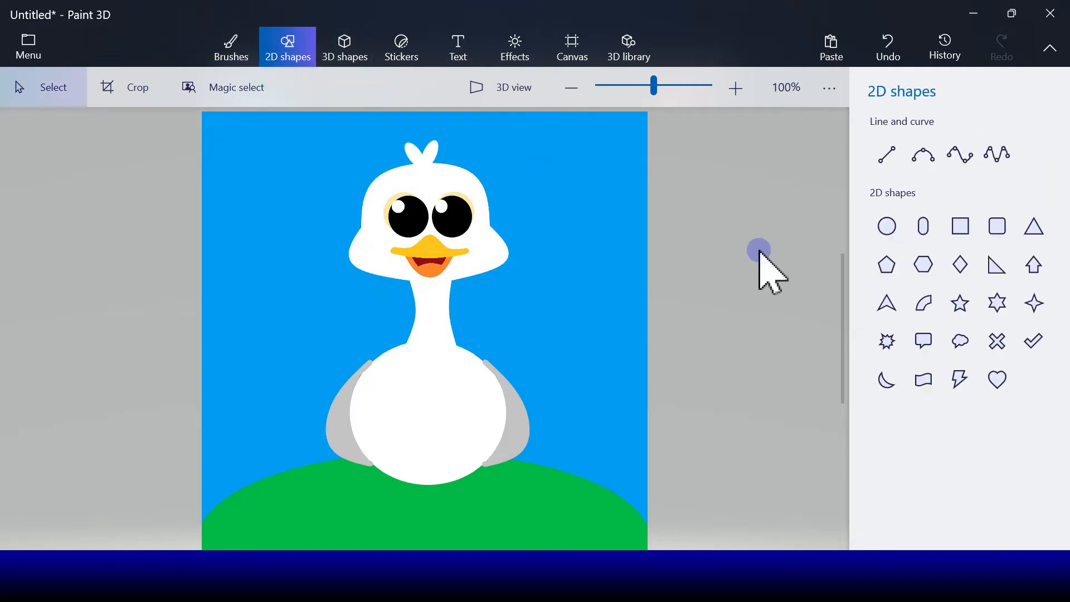
click(896, 155)
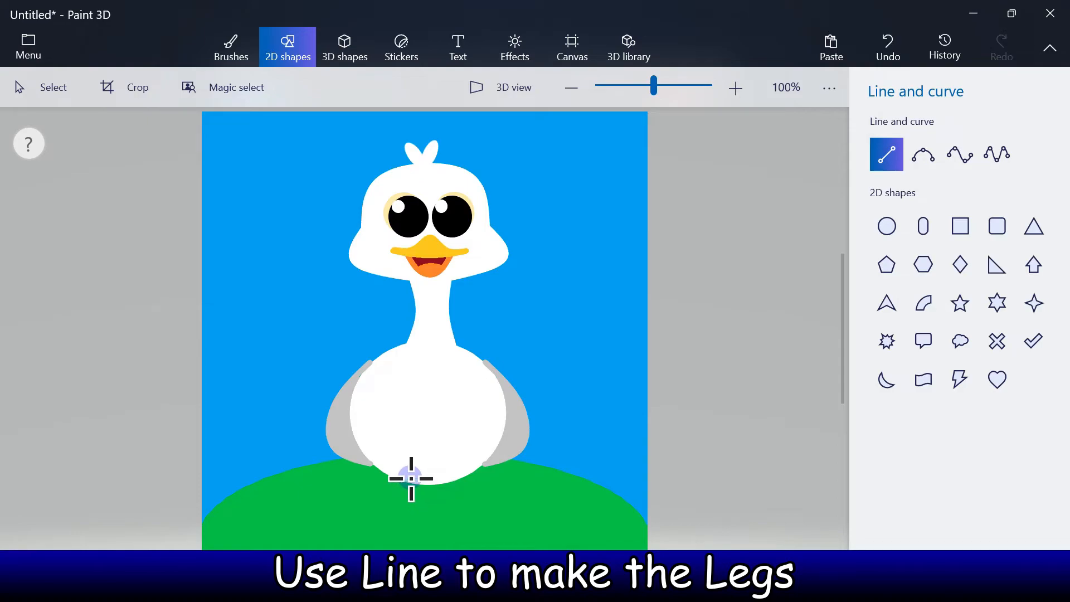
mouse_move(409, 480)
mouse_down()
mouse_move(390, 516)
mouse_move(400, 514)
mouse_up()
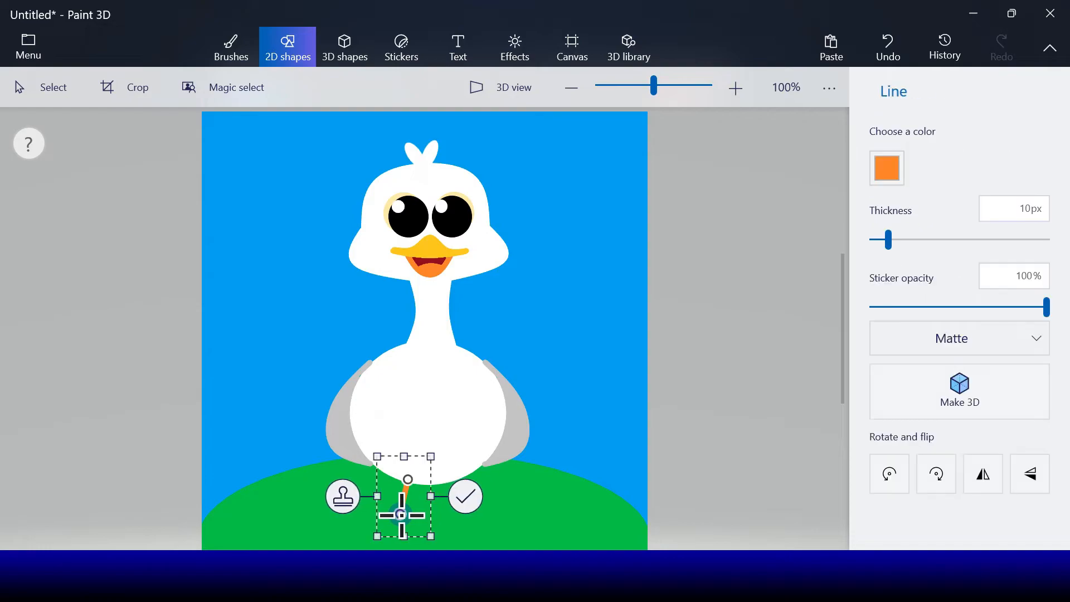
drag(890, 247, 900, 246)
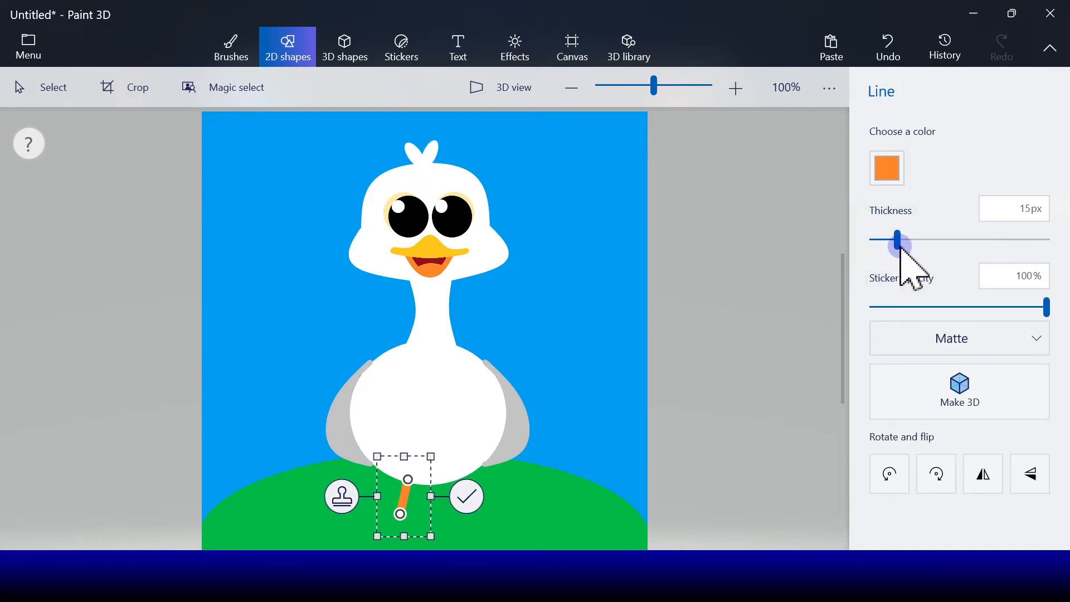
drag(418, 494, 419, 487)
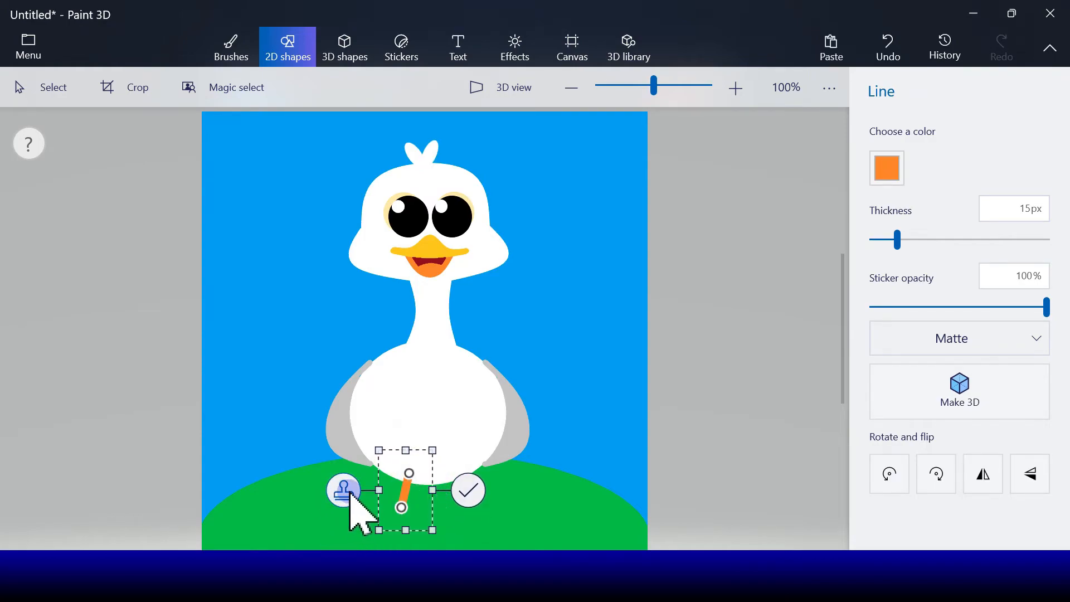
click(470, 491)
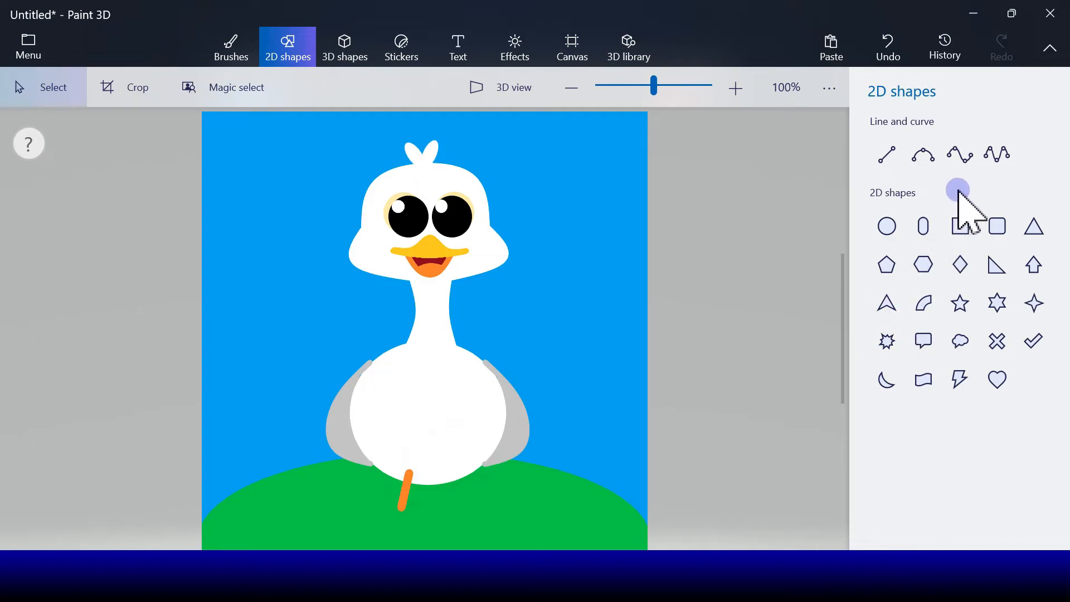
Step: Draw a matching orange line slanting down to the right from the body's lower edge as the right leg
click(887, 154)
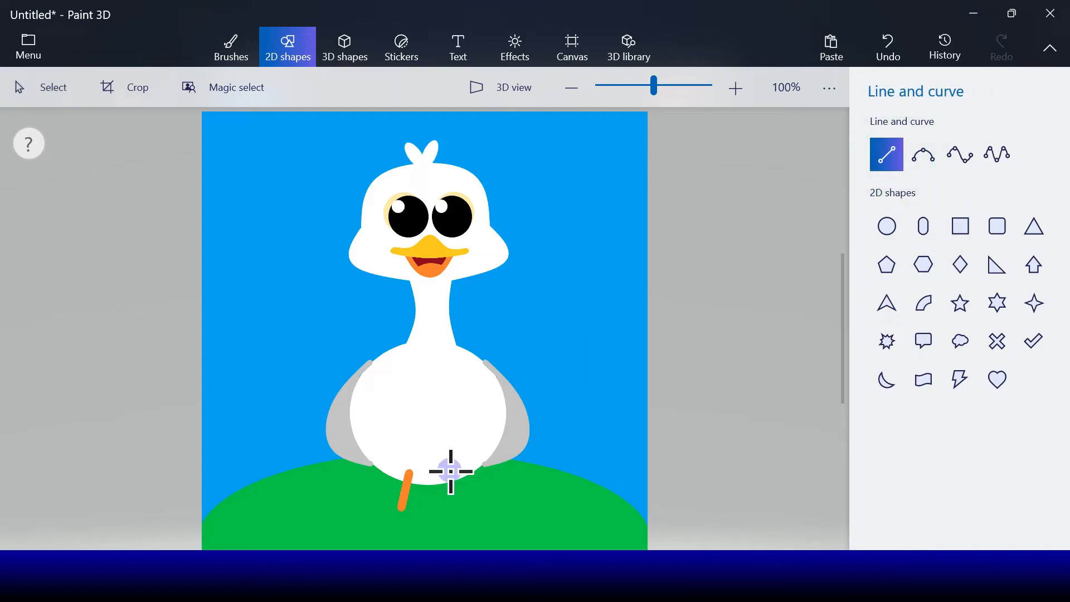
drag(449, 470, 461, 510)
click(517, 502)
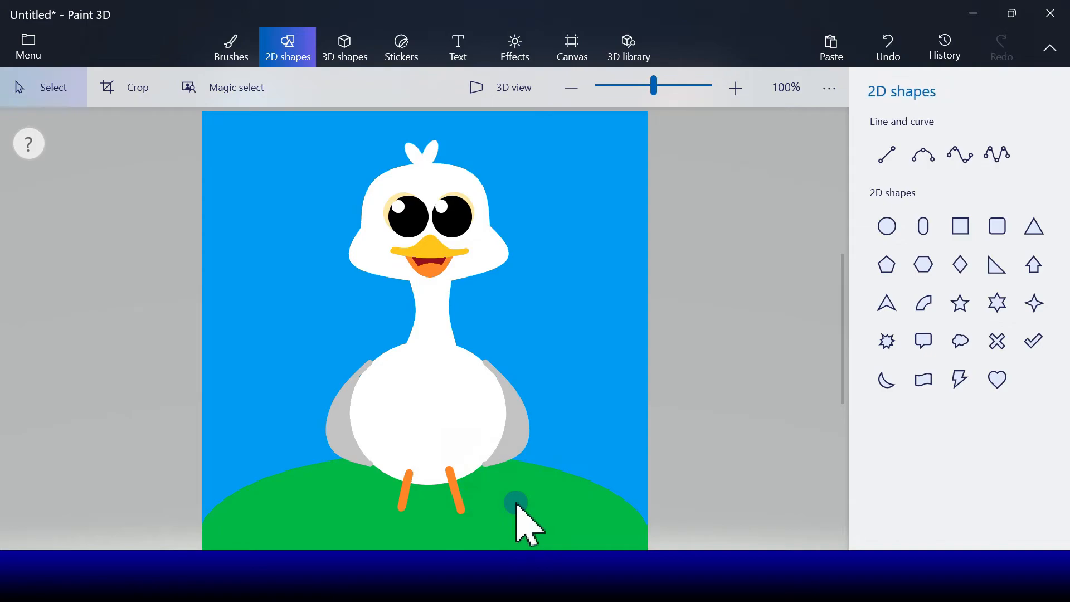
Step: Try an orange 15 px 3-point curve at the left leg's lower end as two toes, and undo it
click(923, 156)
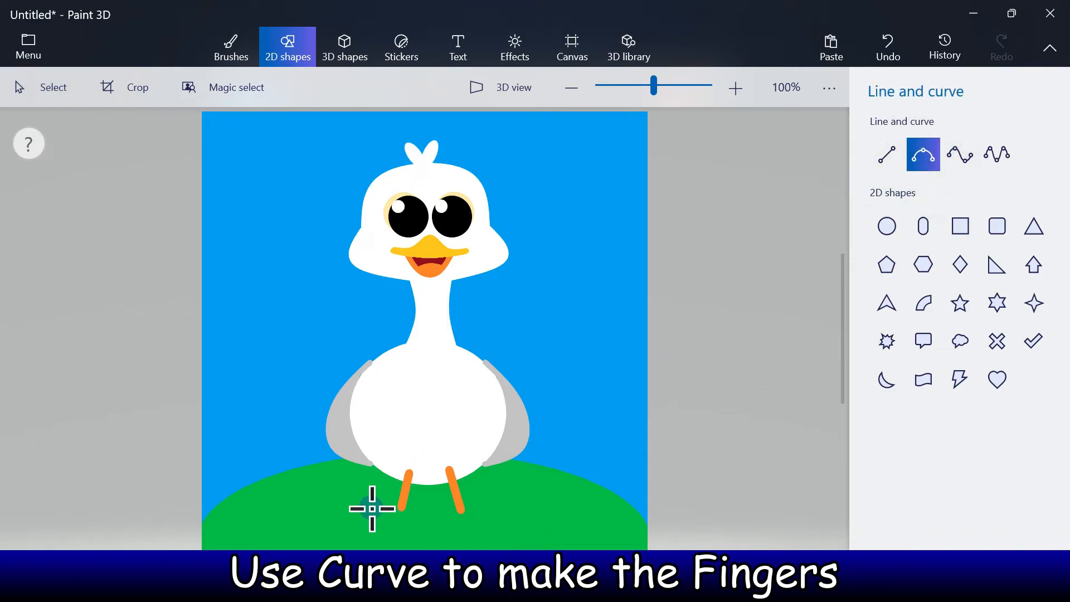
mouse_move(369, 508)
mouse_down()
mouse_move(406, 509)
mouse_move(424, 524)
mouse_move(396, 509)
mouse_move(398, 493)
mouse_move(389, 523)
mouse_up()
click(473, 519)
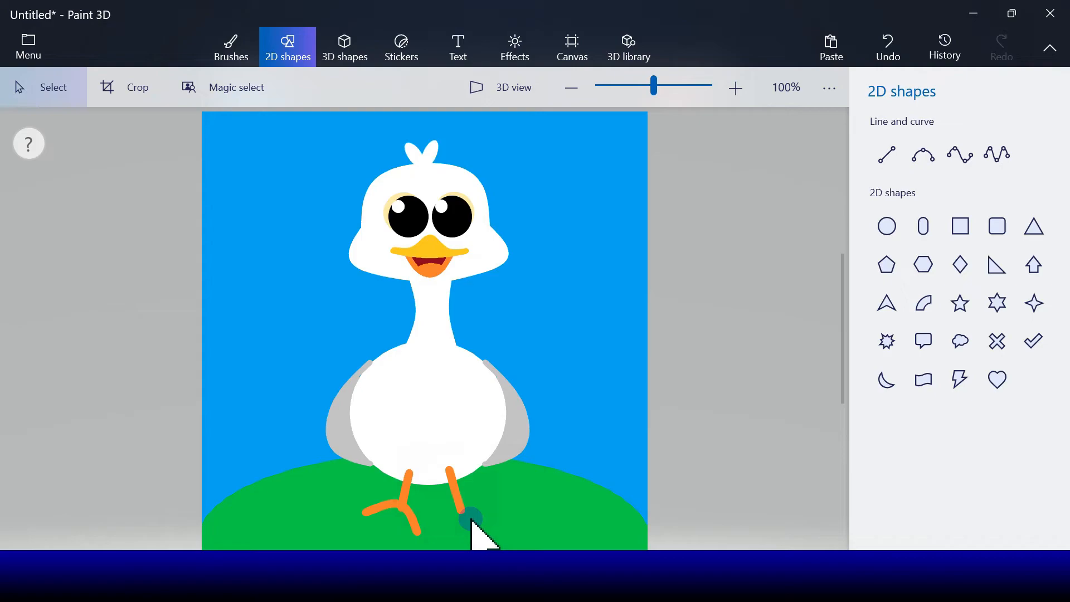
click(888, 49)
Step: Draw an orange 20 px 3-point curve bent at the left leg's lower end to form the foot's two outer toes
click(913, 156)
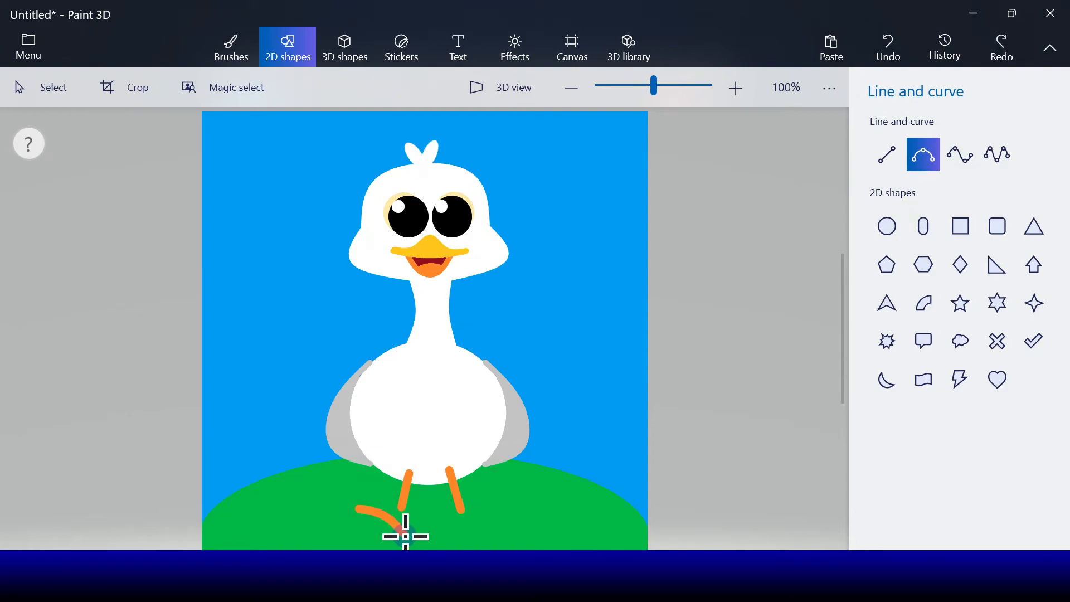
drag(407, 538, 406, 537)
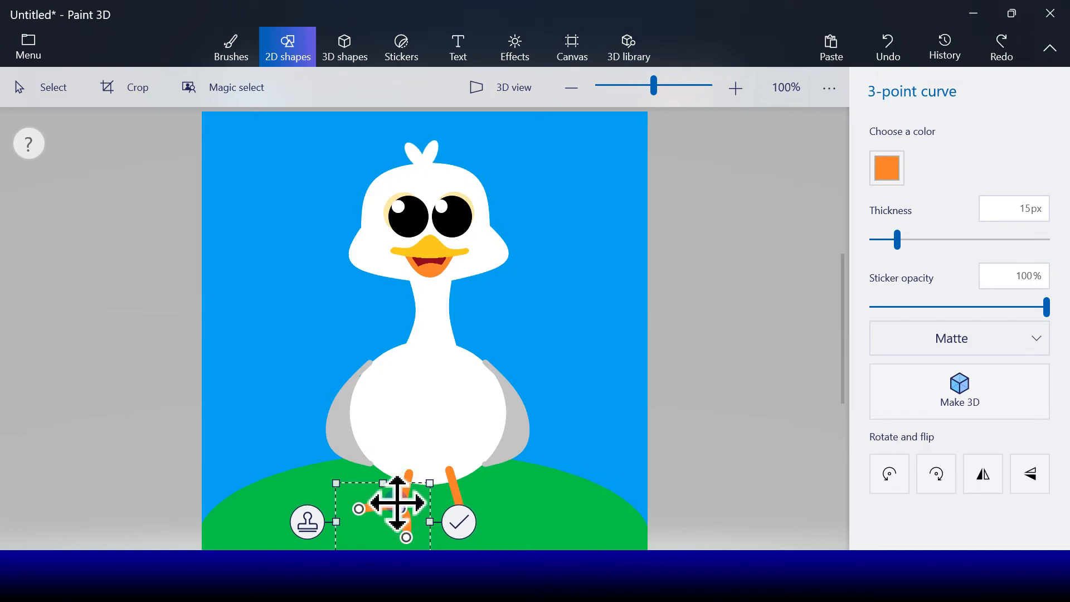
drag(898, 239, 906, 240)
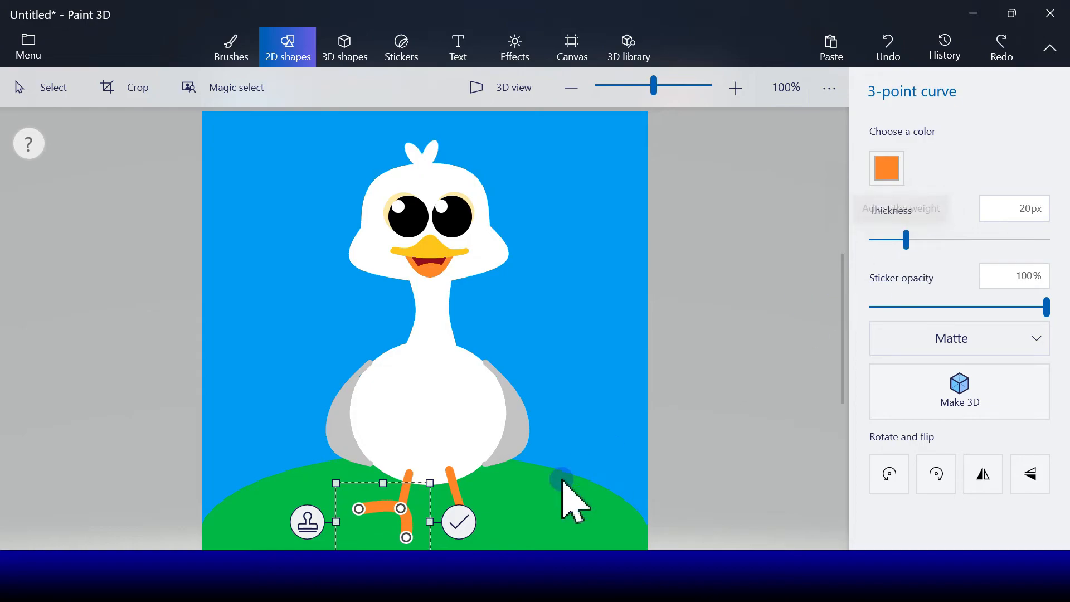
click(456, 522)
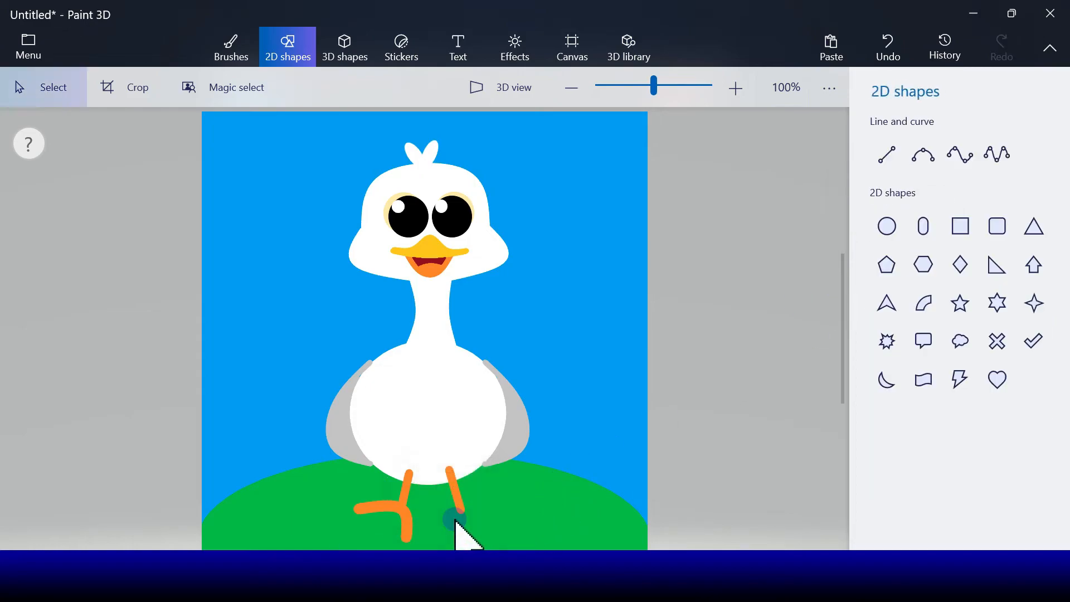
Step: Draw an orange 20 px 3-point curve bent at the right leg's lower end to form that foot's two outer toes
click(927, 163)
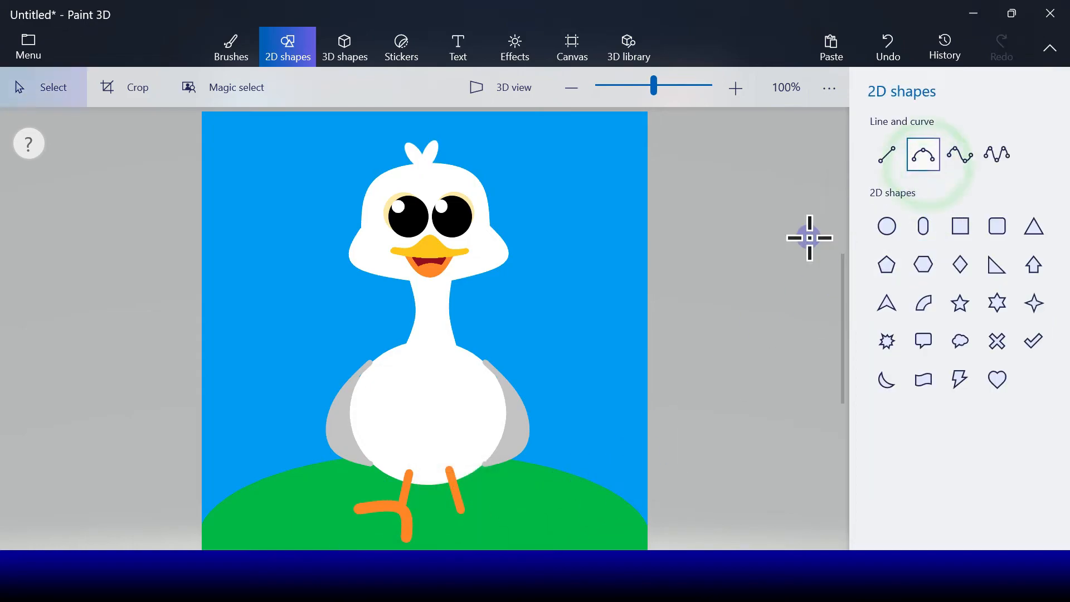
drag(493, 506, 454, 537)
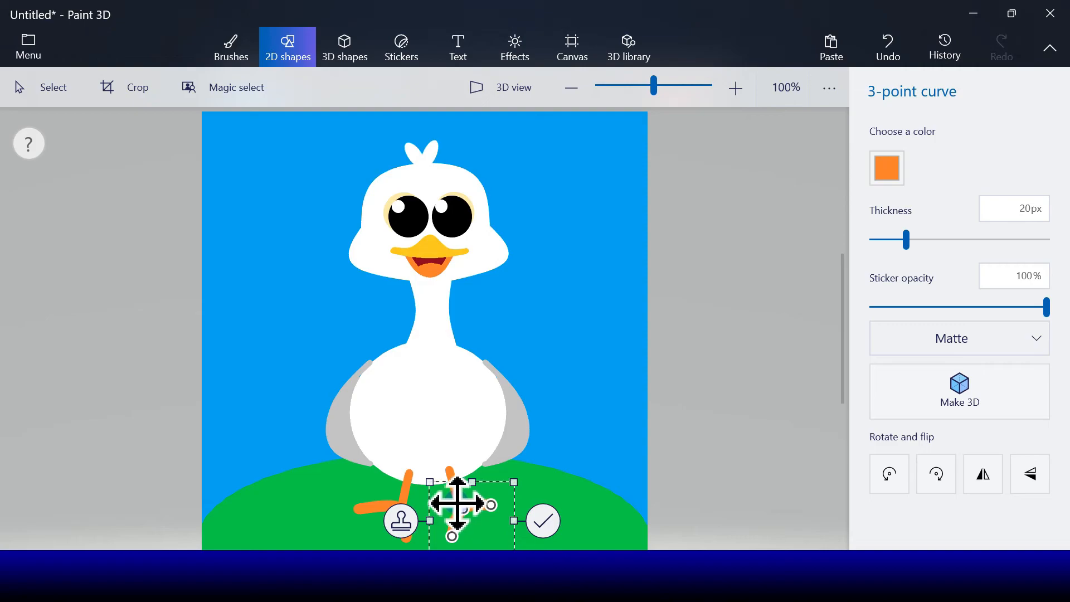
click(543, 521)
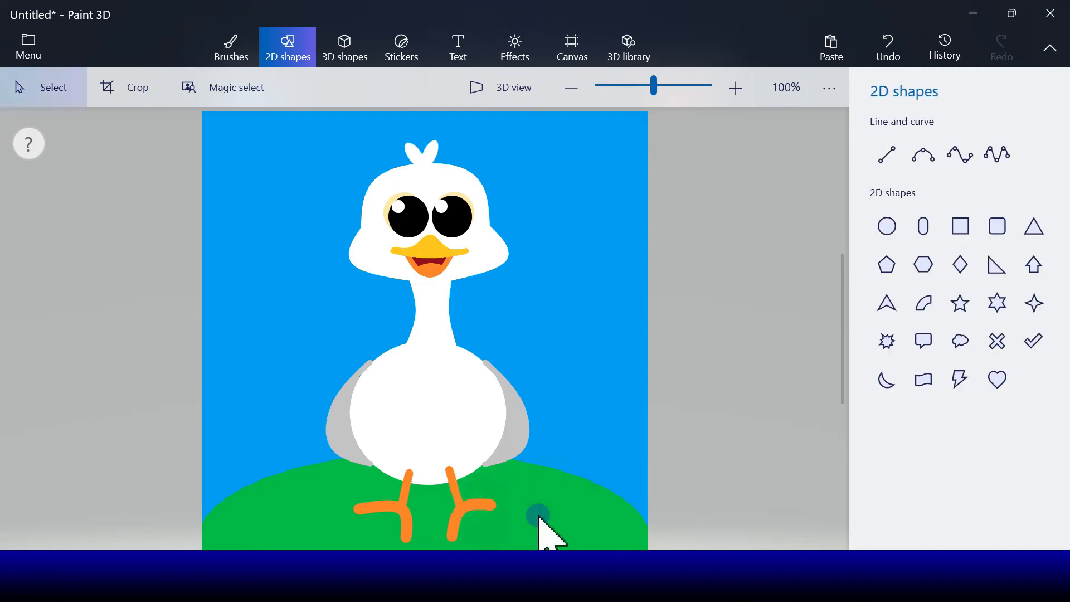
Step: Try an orange 3-point curve between the left foot's outer toes as the middle toe, and undo it
click(925, 156)
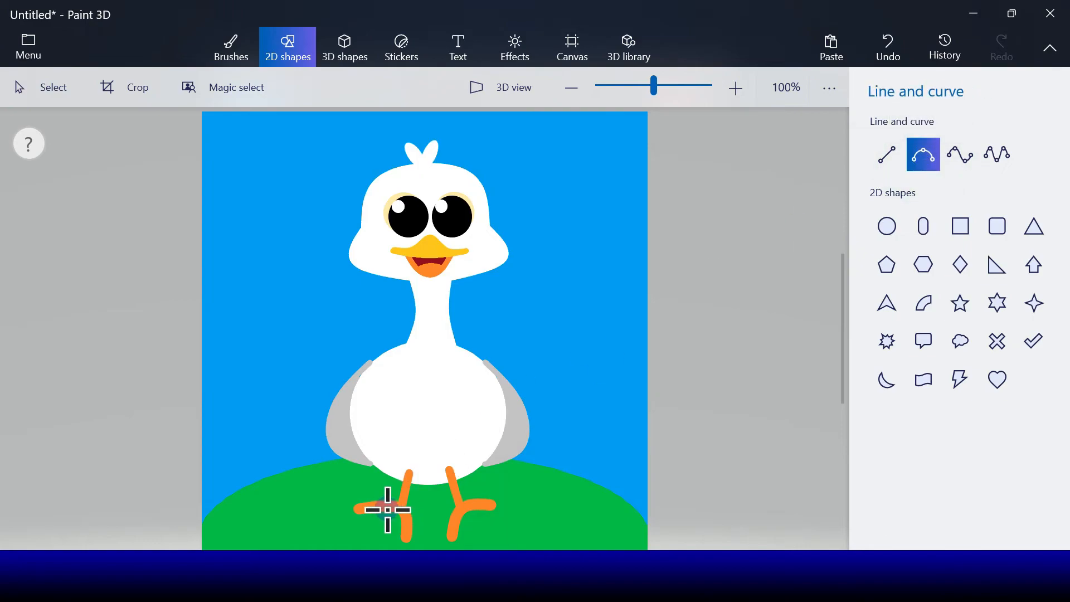
mouse_move(359, 508)
mouse_down()
mouse_move(387, 509)
mouse_move(410, 527)
mouse_move(364, 526)
mouse_move(402, 519)
mouse_up()
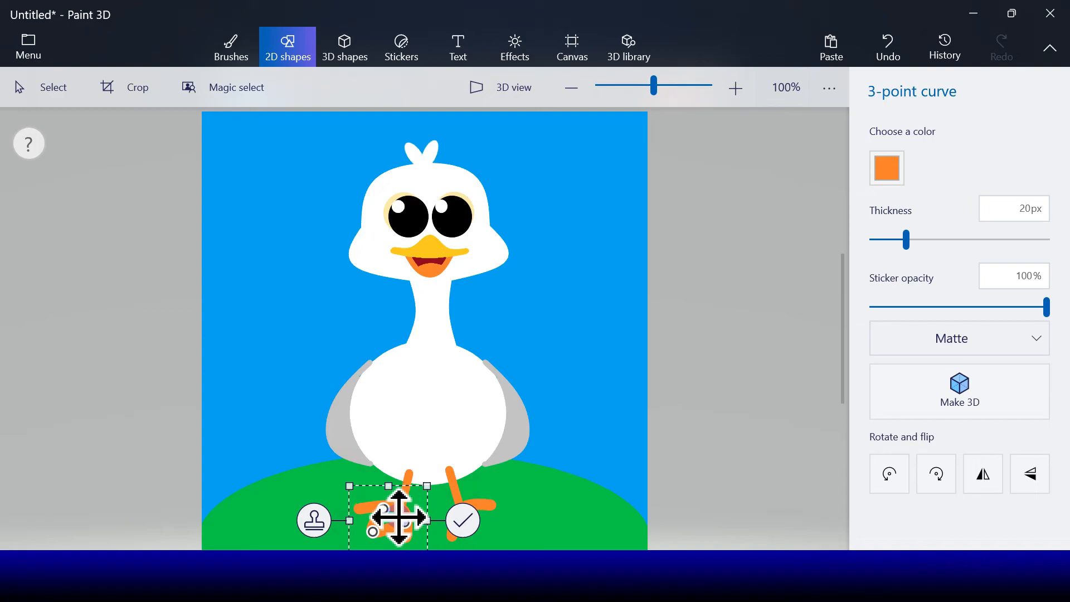
click(457, 521)
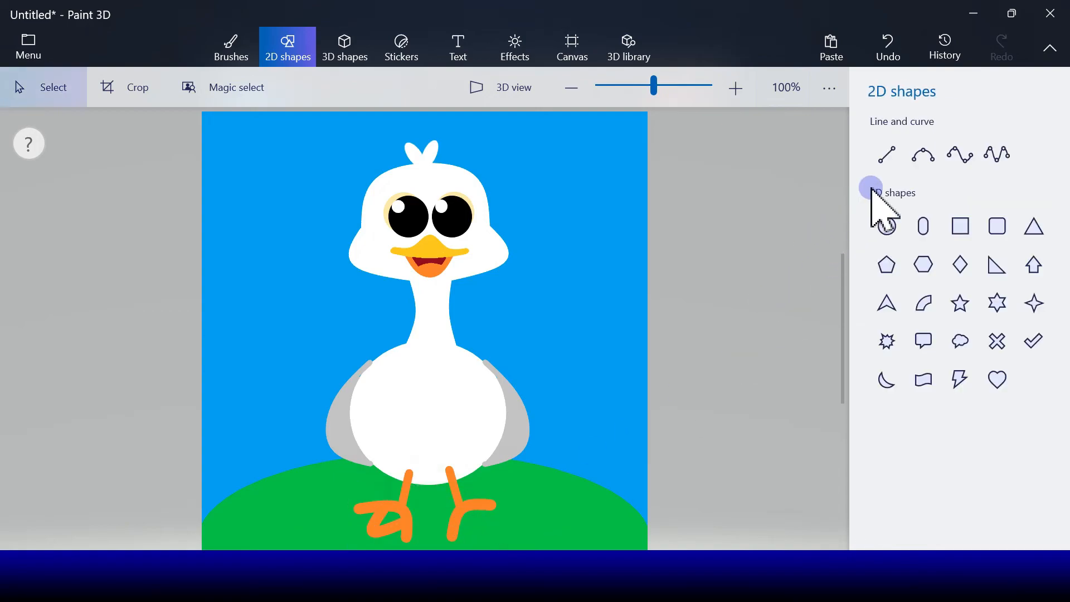
click(908, 49)
Step: Draw a longer orange 3-point curve between the left foot's outer toes to outline the middle toe and webbing
click(923, 157)
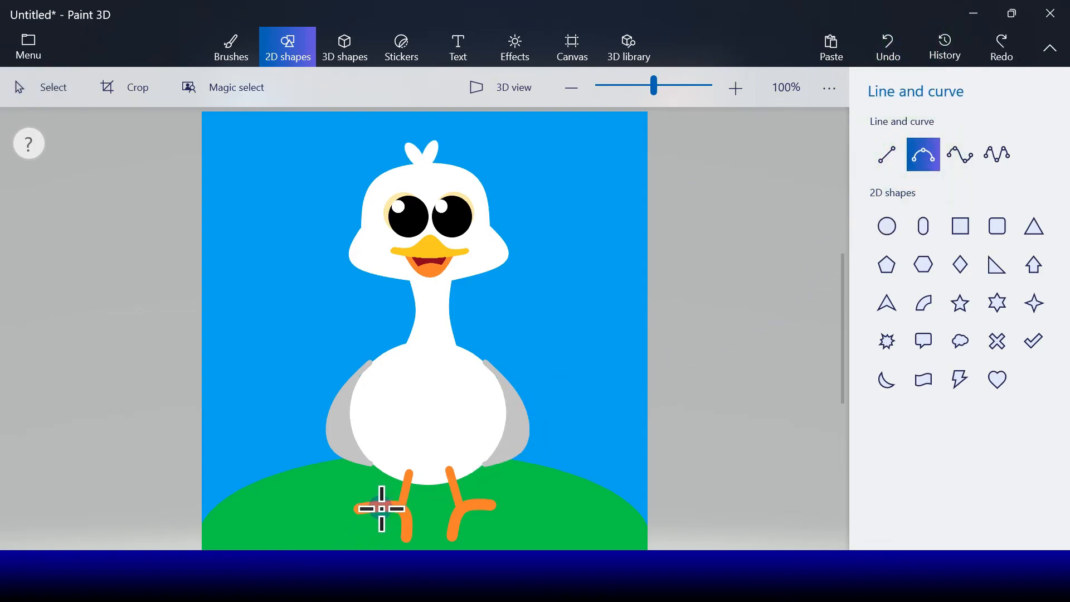
mouse_move(408, 521)
mouse_down()
mouse_move(389, 506)
mouse_move(354, 524)
mouse_move(366, 536)
mouse_up()
click(464, 523)
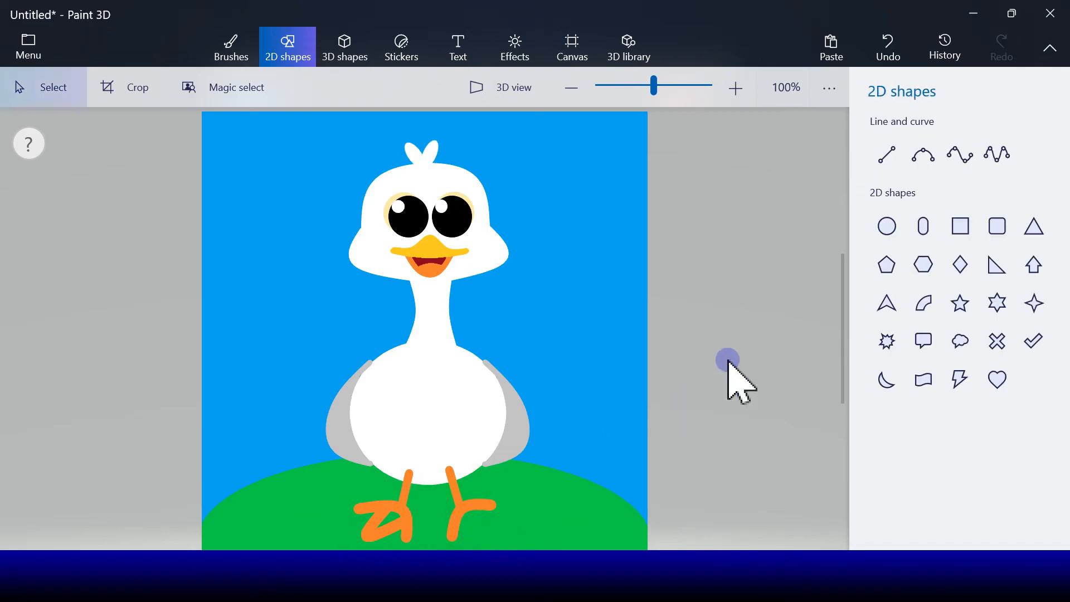
Step: Draw an orange 3-point curve between the right foot's outer toes to outline its middle toe and webbing
click(923, 157)
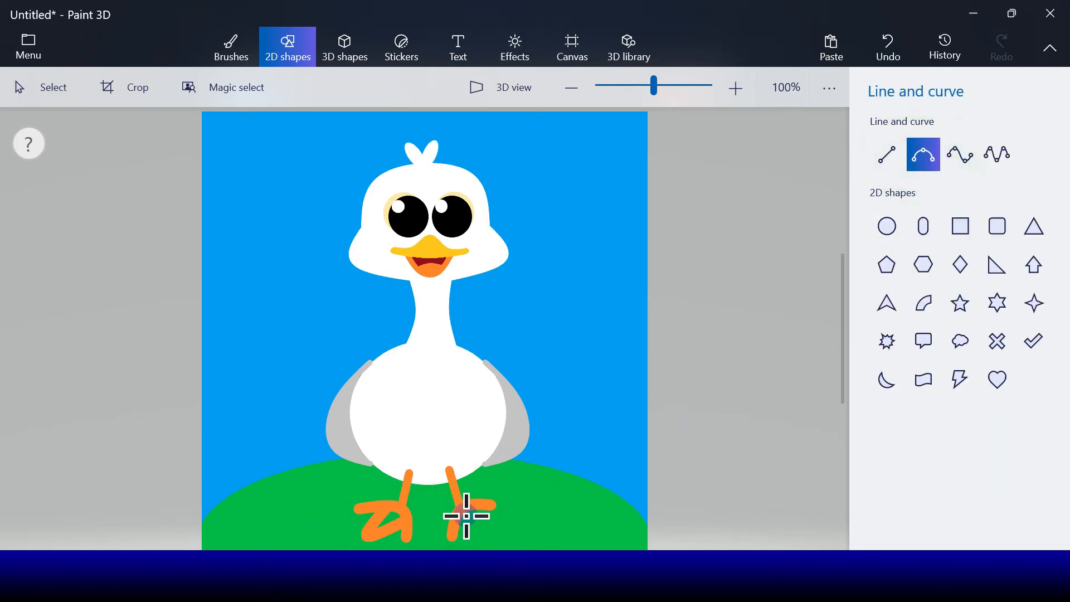
drag(478, 506, 480, 528)
click(543, 521)
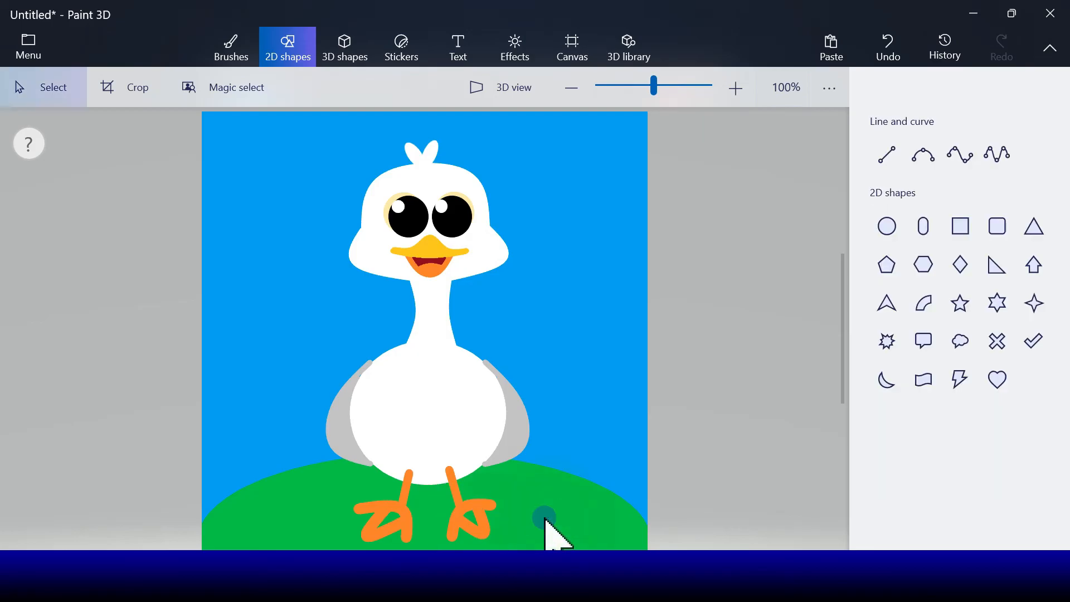
Step: Fill the enclosed gaps between the toes of both feet with orange
click(234, 38)
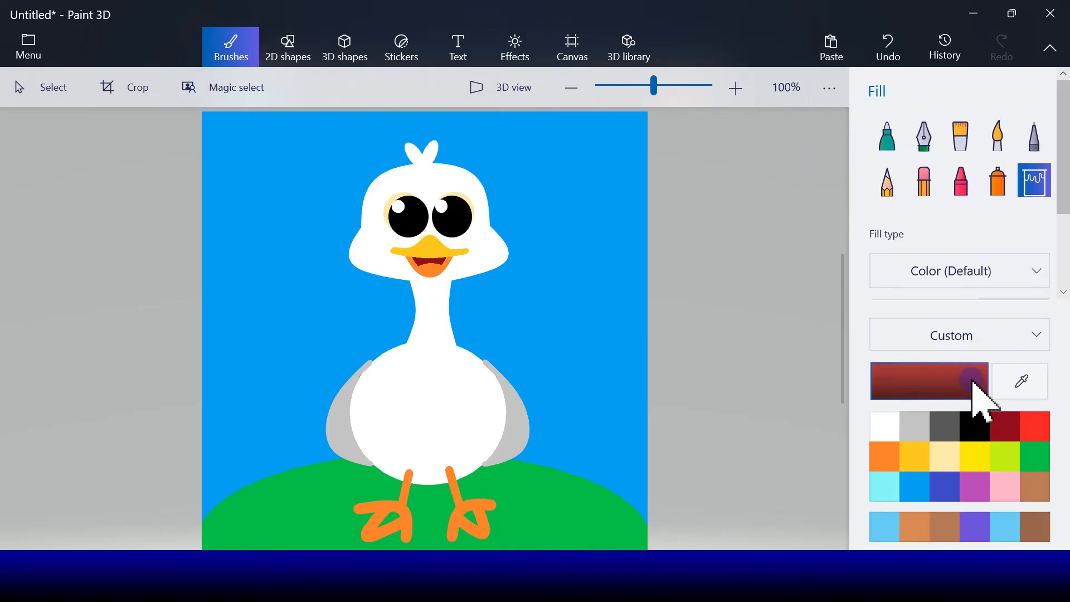
click(888, 456)
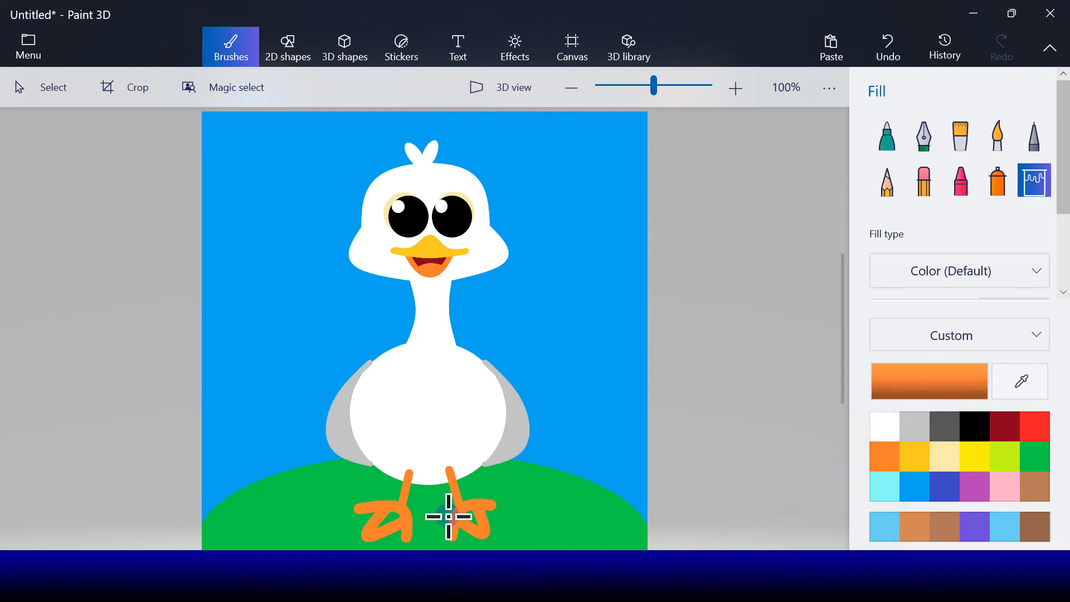
click(396, 517)
click(471, 519)
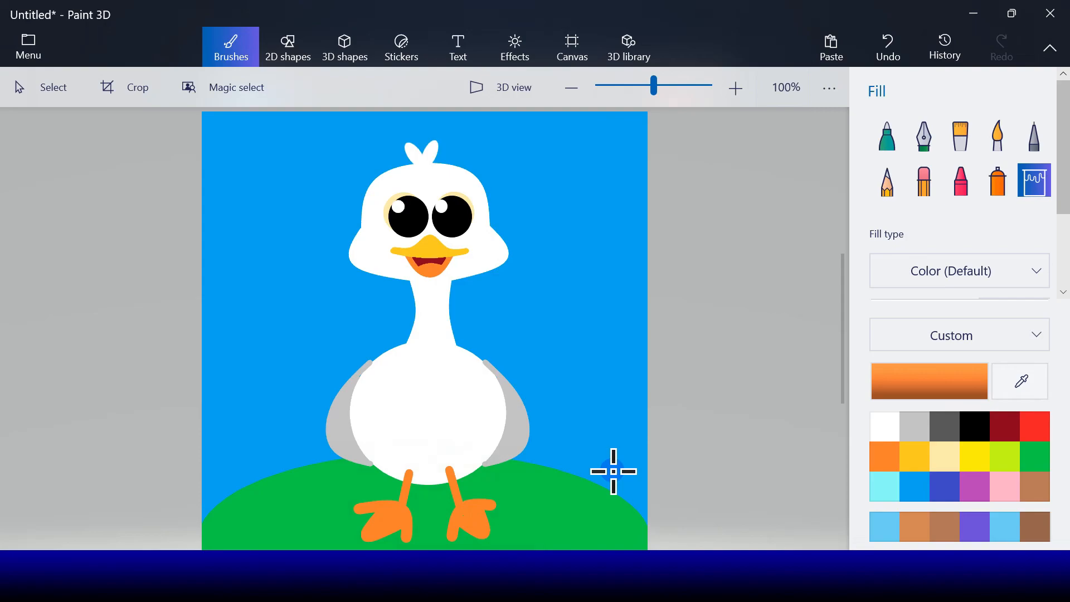
Step: Paint over the orange leg tops overlapping the bird's body with a white 20 px marker
click(882, 140)
click(880, 268)
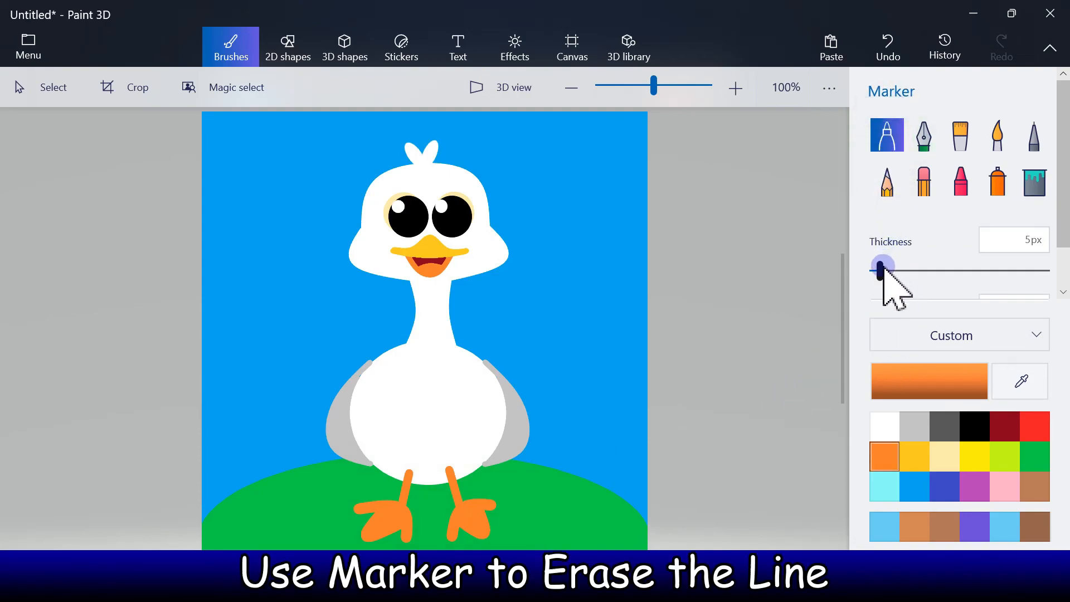
drag(881, 269, 907, 269)
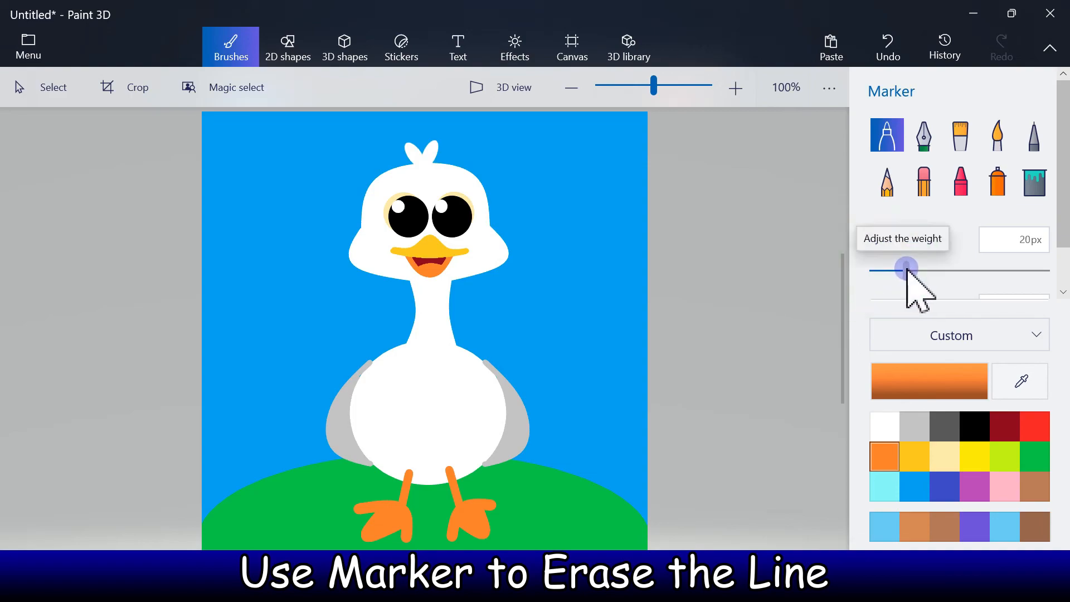
click(884, 427)
click(408, 472)
click(407, 476)
click(408, 478)
mouse_move(408, 472)
mouse_down()
mouse_move(418, 461)
mouse_move(452, 476)
mouse_move(450, 466)
mouse_up()
click(453, 478)
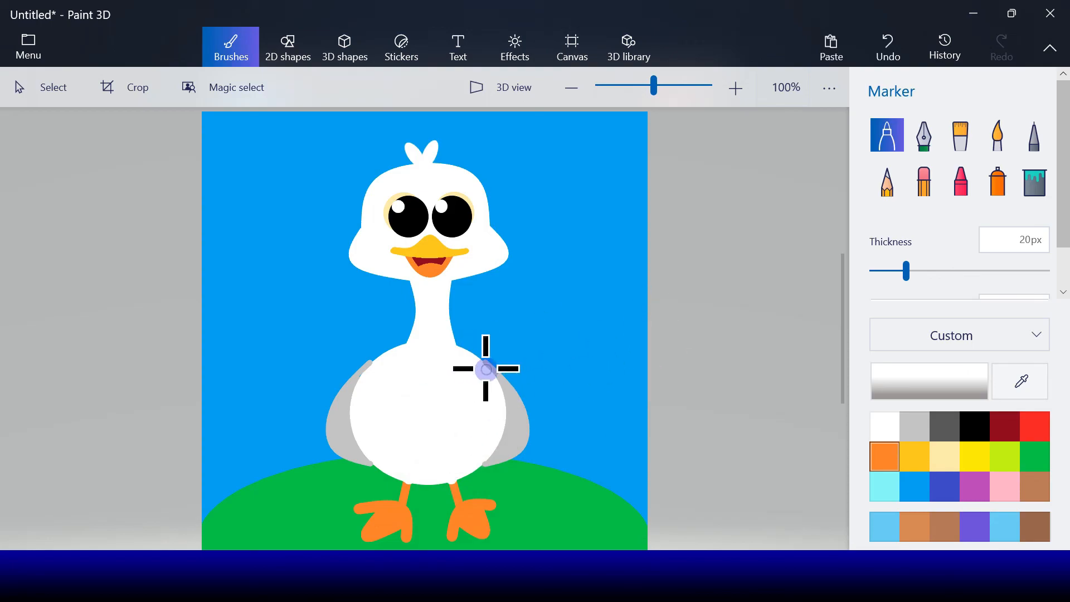
Step: Touch up the body's edges in white with the marker where the tops of both wings meet it
drag(480, 364, 485, 369)
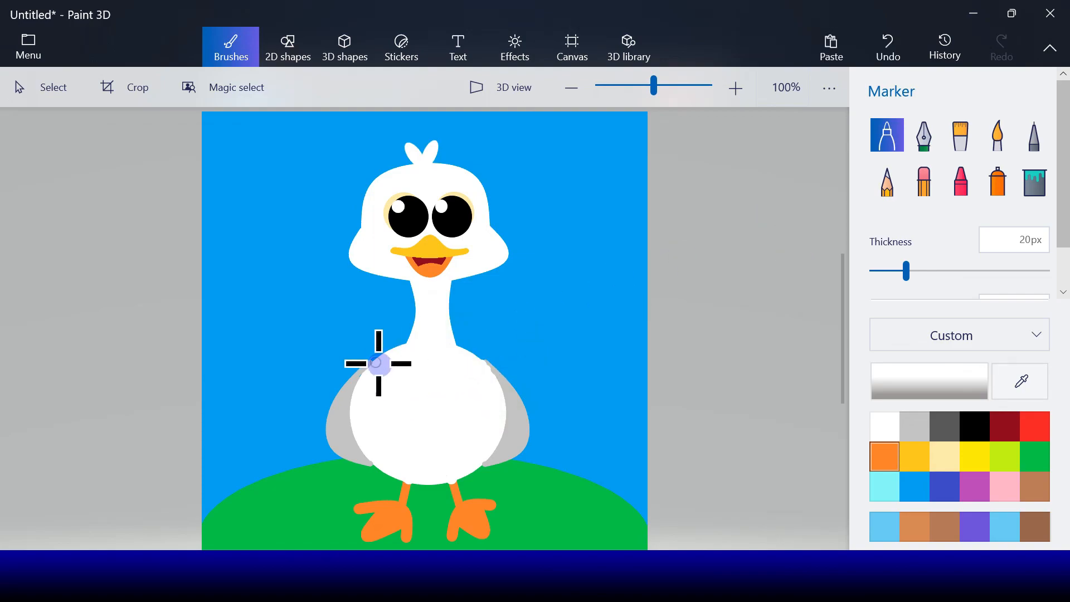
drag(374, 367, 395, 376)
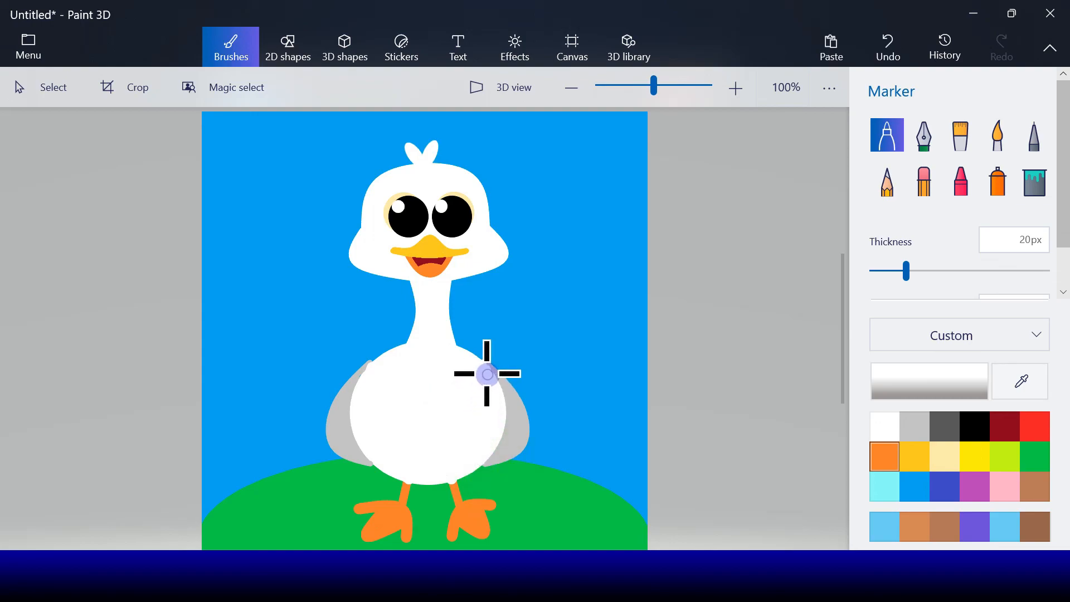
drag(487, 373, 482, 368)
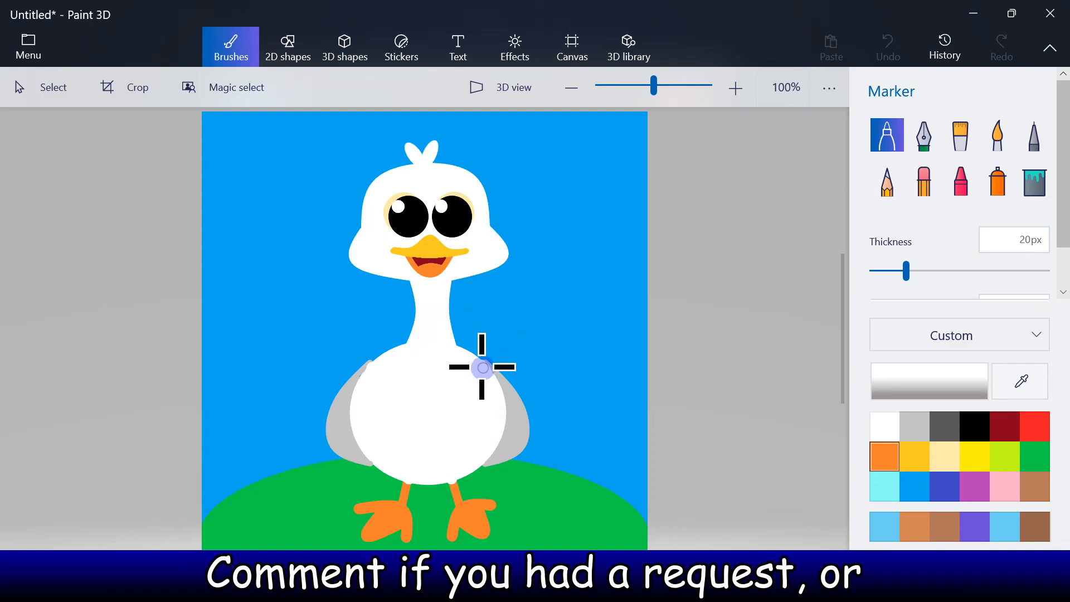
click(482, 368)
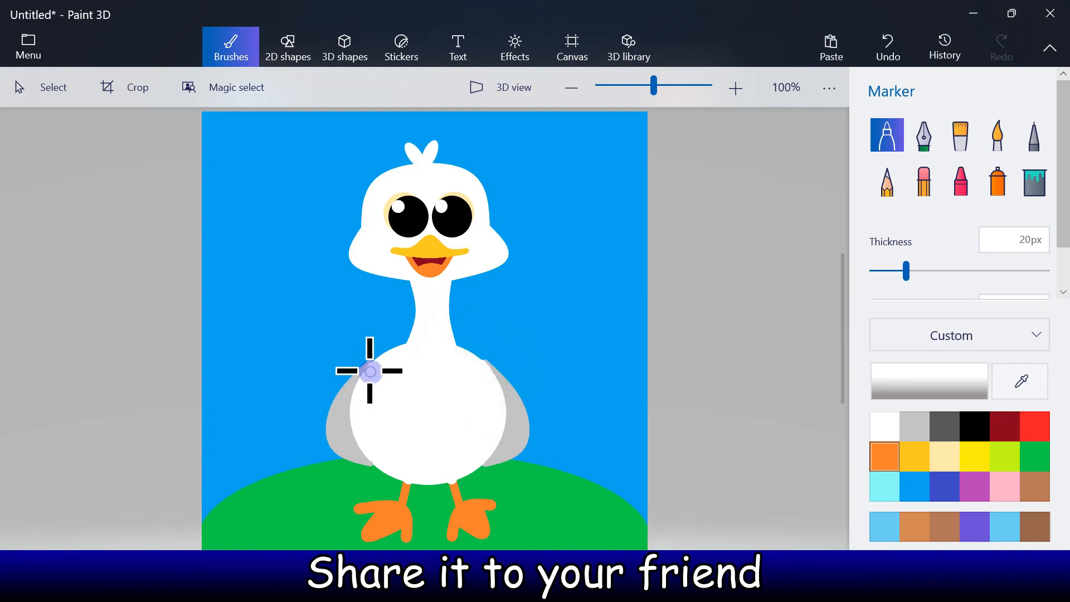
click(371, 371)
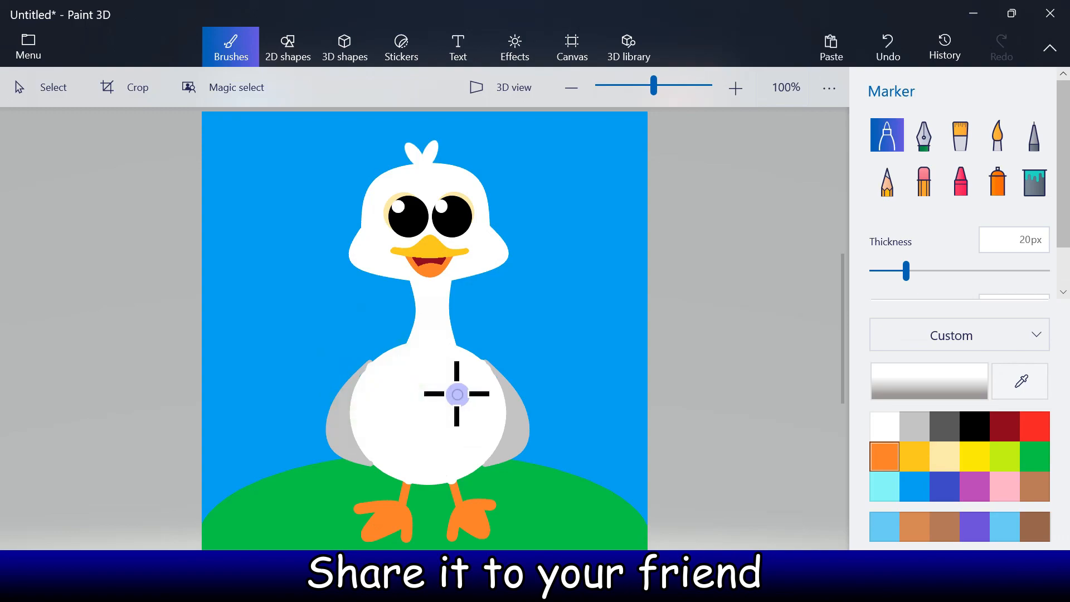